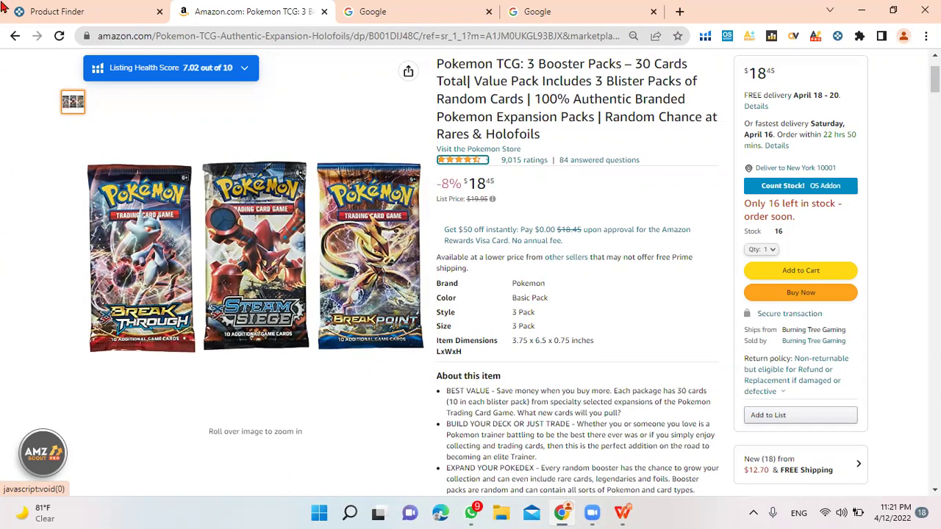
# Step: Switch to the Keepa tab and open a fresh Product Finder search form
pyautogui.click(94, 9)
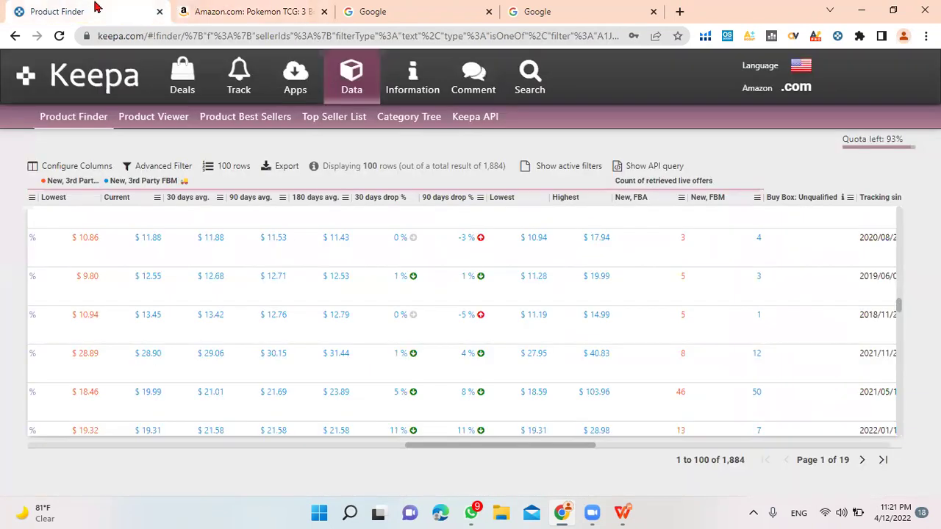
pyautogui.click(368, 89)
pyautogui.click(59, 119)
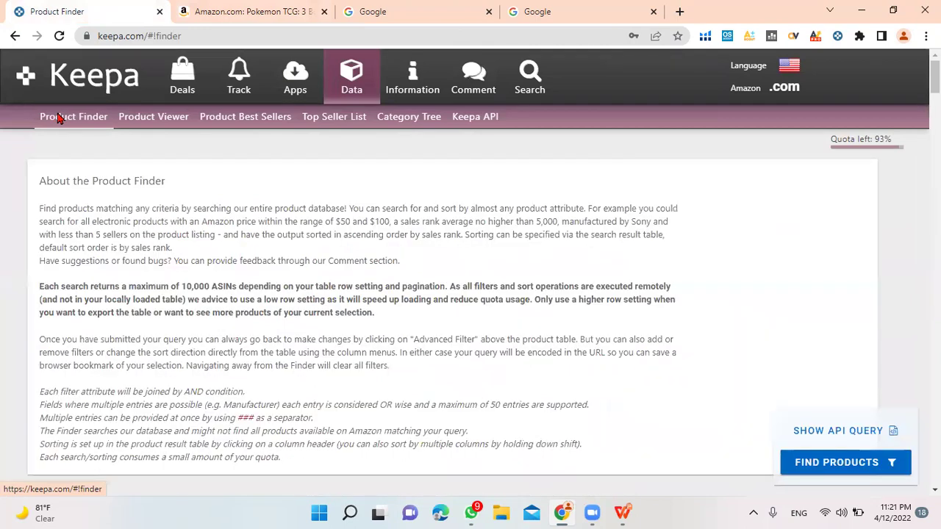
# Step: Set the 90-day average sales rank from 500 to 50000 and restrict the Amazon price to out-of-stock products
pyautogui.scroll(-4, 311, 286)
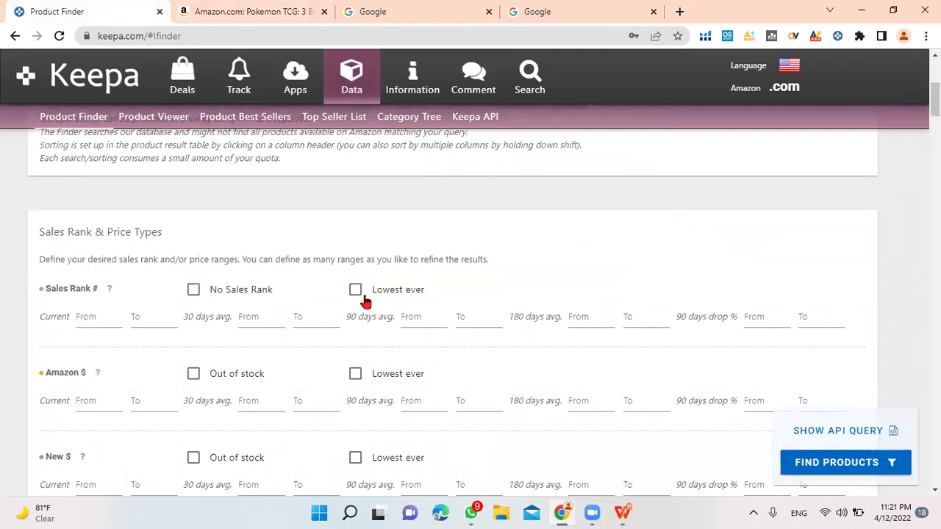
pyautogui.scroll(-1, 366, 302)
pyautogui.click(428, 265)
pyautogui.write('500')
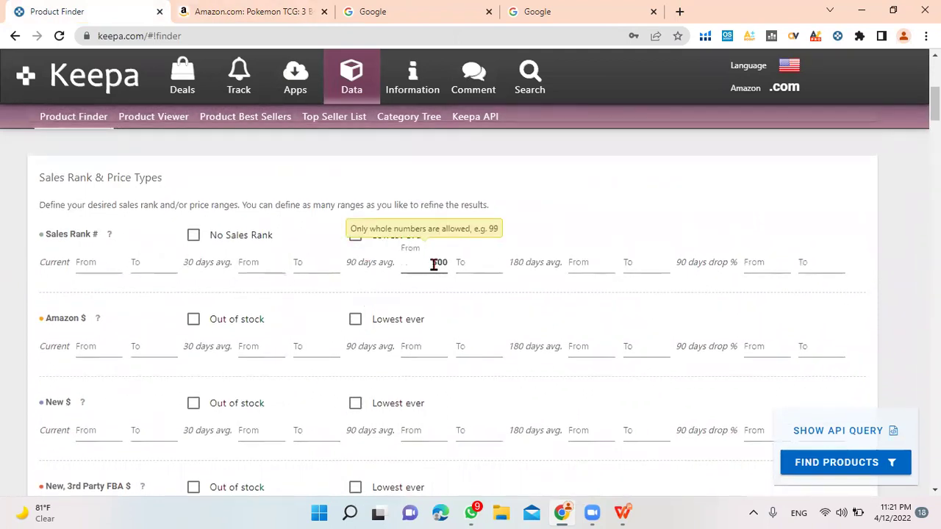
pyautogui.click(467, 265)
pyautogui.write('50')
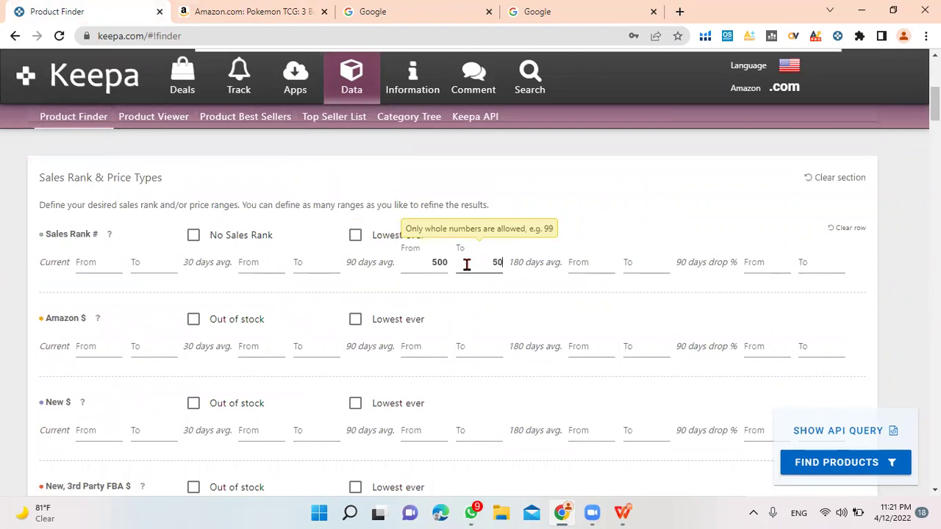
pyautogui.write('000')
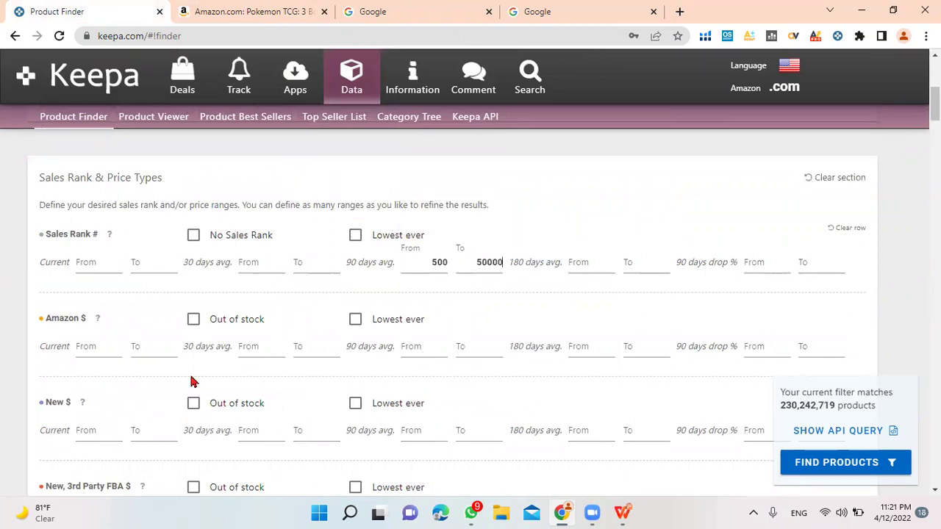
pyautogui.click(194, 323)
# Step: Set the current New, 3rd Party FBA price range from 15 to 40 dollars
pyautogui.scroll(-2, 197, 329)
pyautogui.scroll(-2, 196, 331)
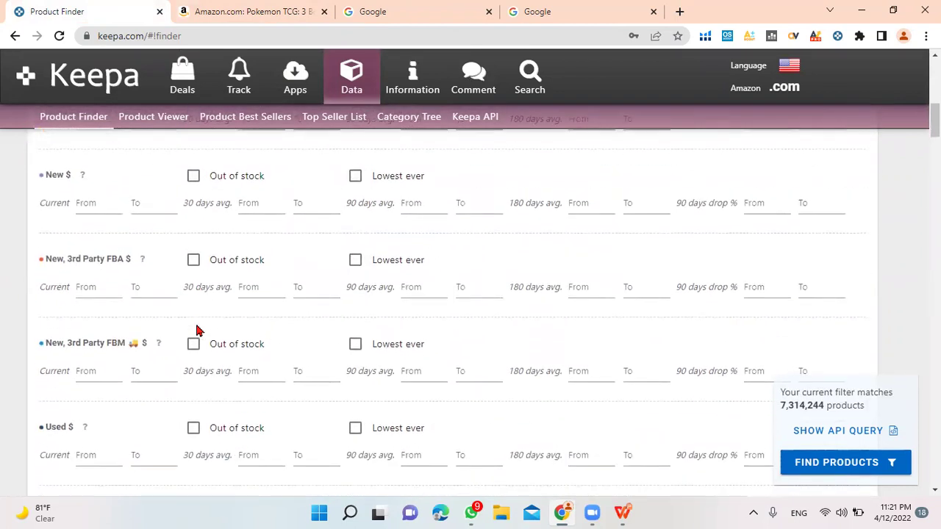
pyautogui.click(434, 286)
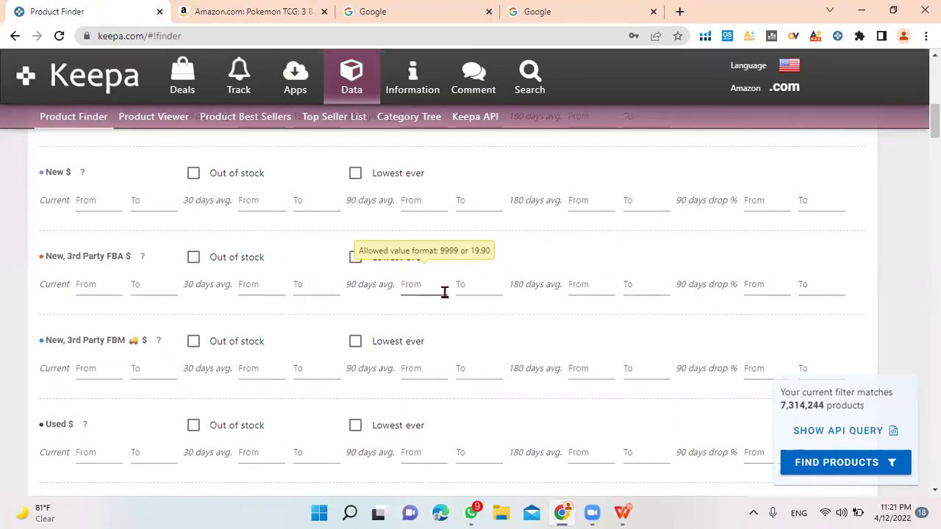
pyautogui.click(444, 292)
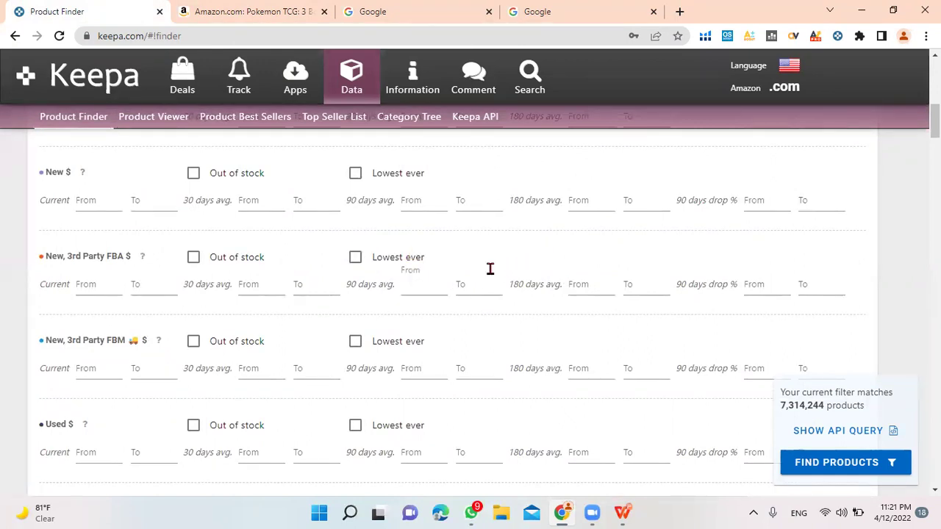
pyautogui.scroll(-1, 438, 281)
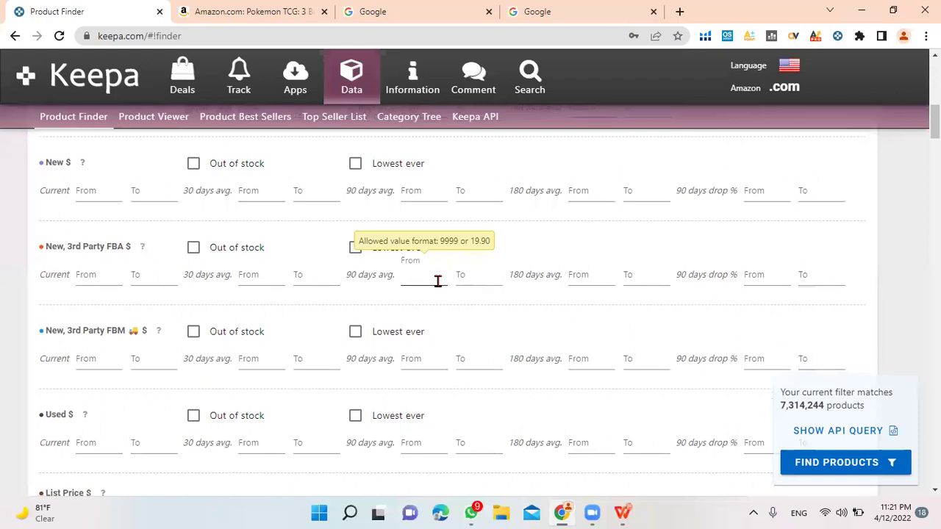
pyautogui.click(97, 276)
pyautogui.write('15')
pyautogui.click(142, 276)
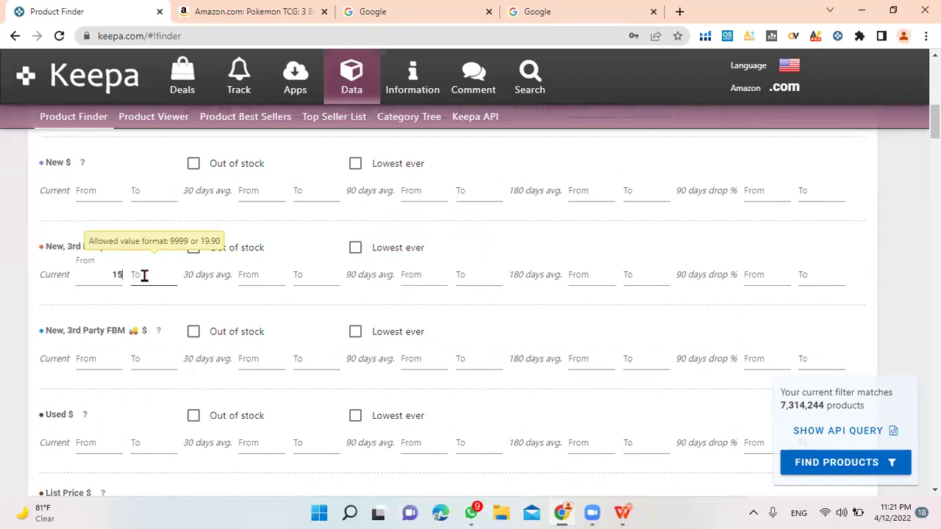
pyautogui.write('40')
# Step: Restrict the search to the Office Products root category
pyautogui.scroll(-5, 145, 278)
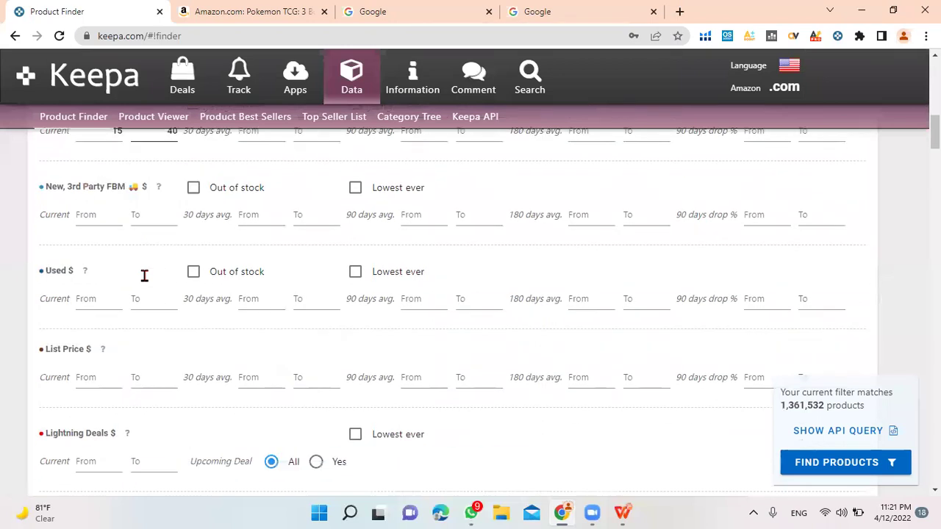
pyautogui.scroll(-6, 145, 280)
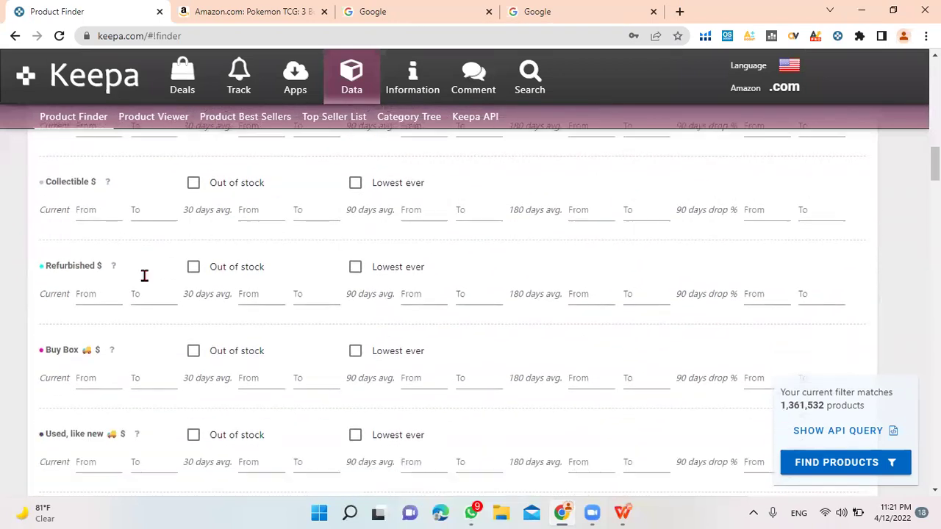
pyautogui.scroll(-6, 144, 278)
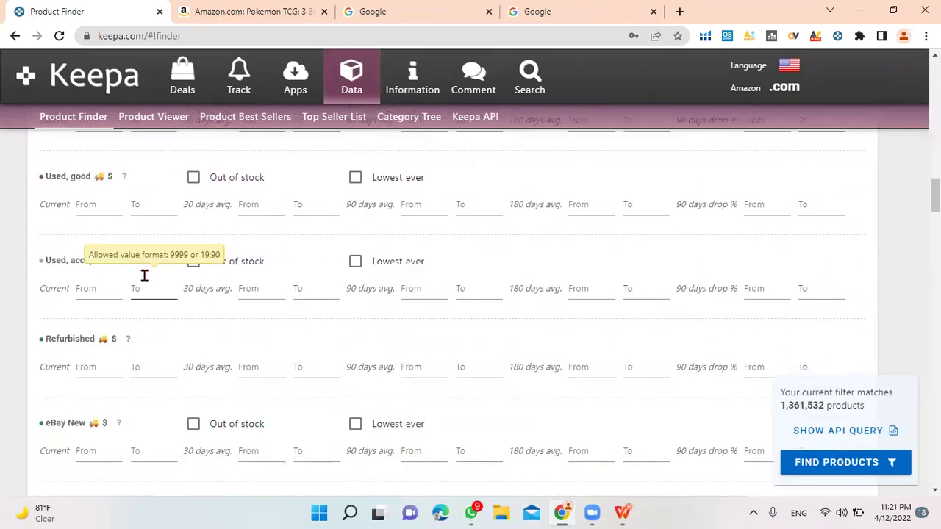
pyautogui.scroll(-5, 145, 281)
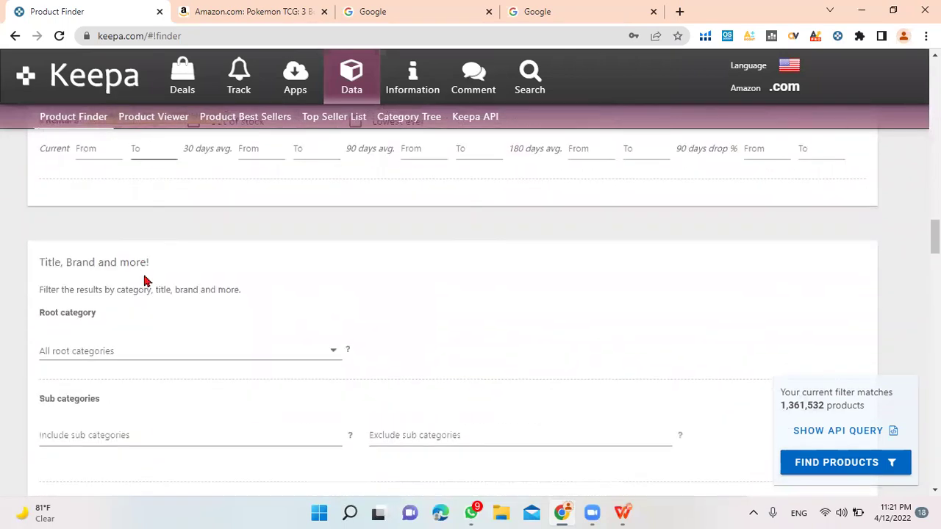
pyautogui.click(153, 270)
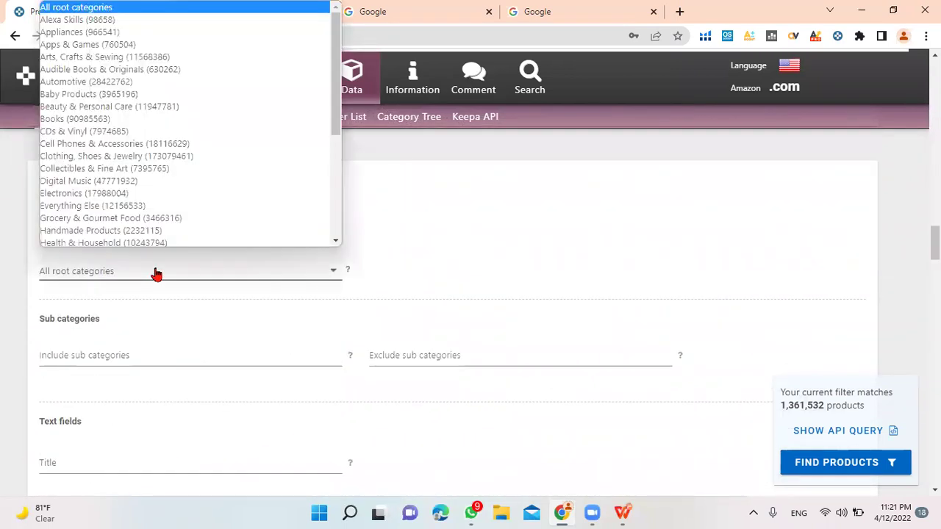
pyautogui.press('Up')
pyautogui.press('Up')
pyautogui.press('Up')
pyautogui.press('Up')
pyautogui.press('Up')
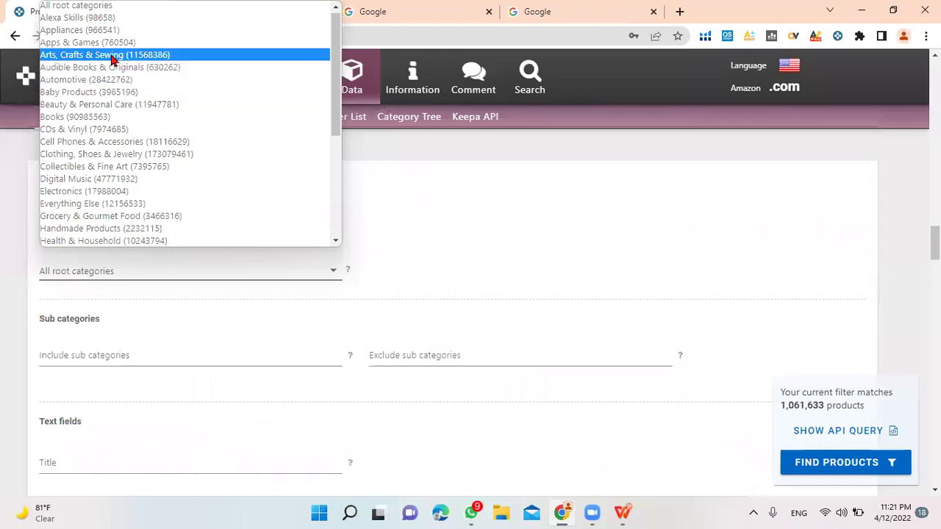
pyautogui.press('Down')
pyautogui.press('Down')
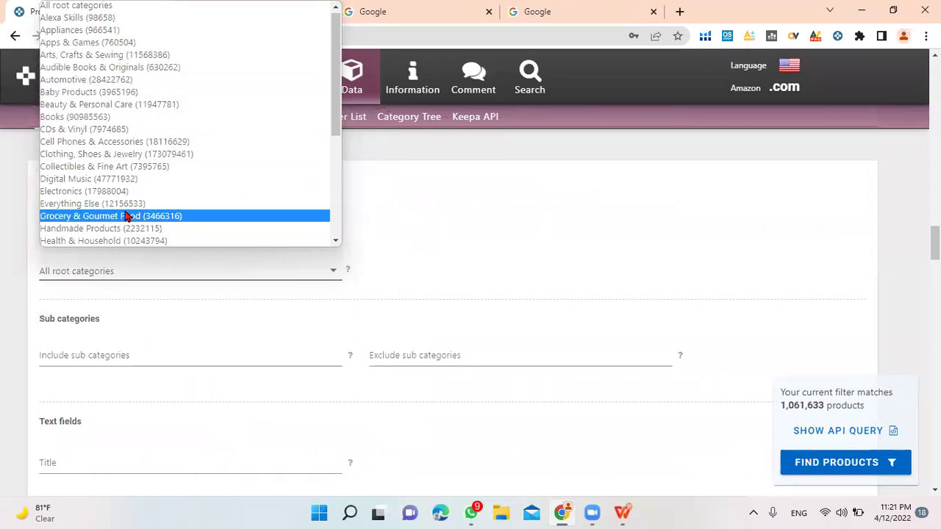
pyautogui.scroll(-2, 135, 214)
pyautogui.scroll(-2, 136, 213)
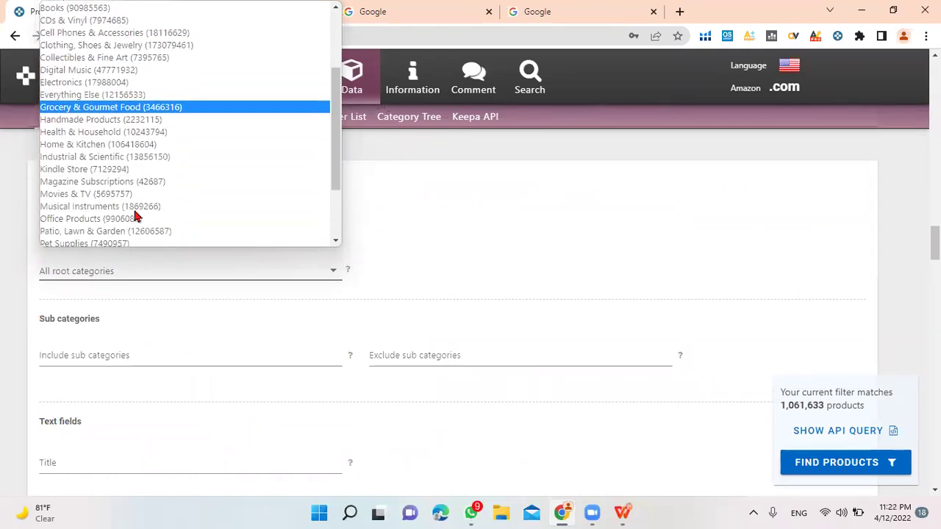
pyautogui.scroll(-1, 136, 212)
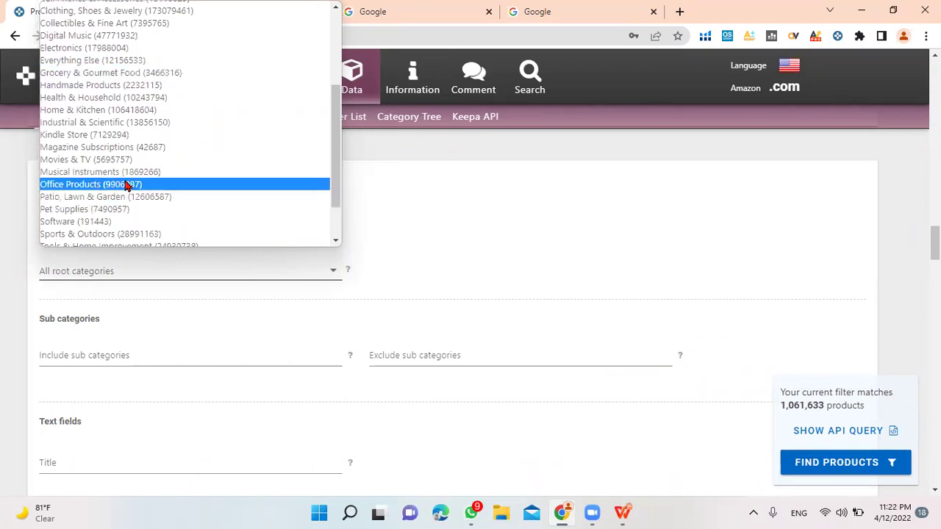
pyautogui.click(125, 184)
# Step: Set the current New Offer Count range from 4 to 30
pyautogui.scroll(-5, 248, 292)
pyautogui.scroll(-5, 248, 292)
pyautogui.click(114, 255)
pyautogui.write('4')
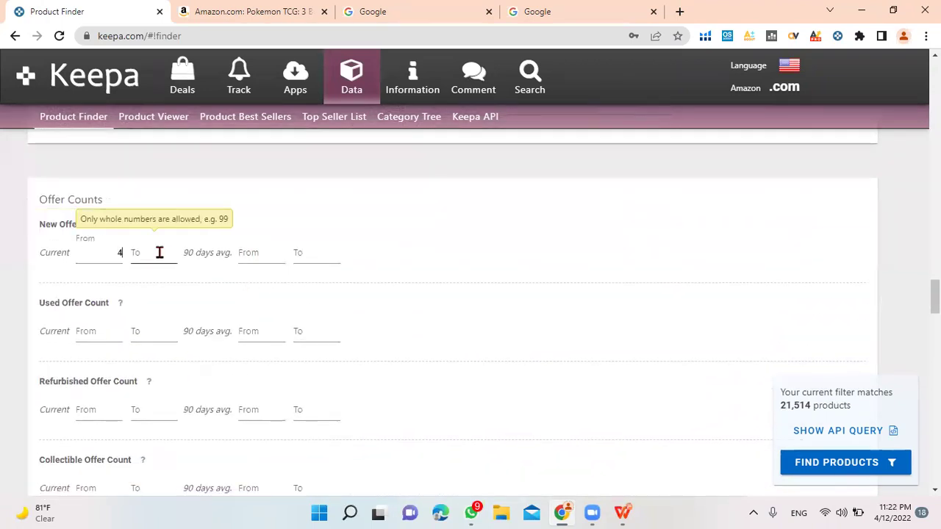
pyautogui.write('30')
pyautogui.press('BackSpace')
pyautogui.press('BackSpace')
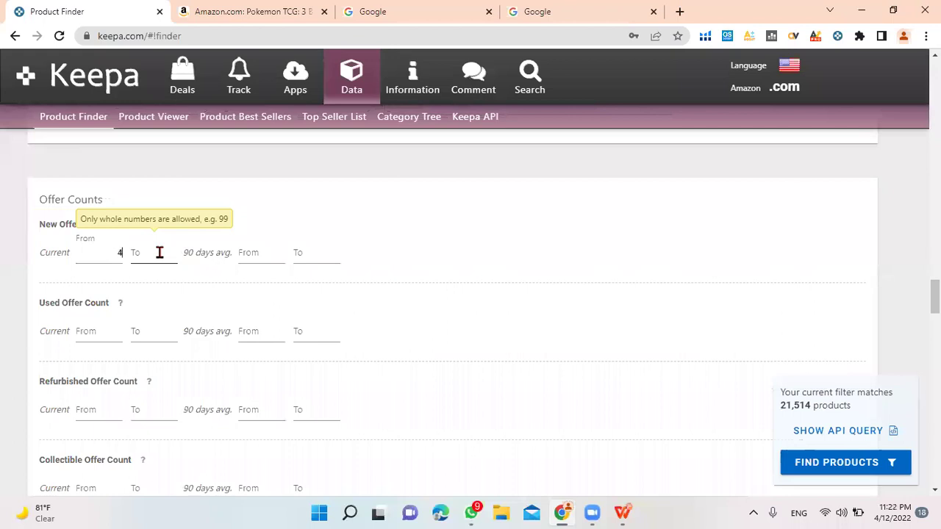
pyautogui.click(159, 252)
pyautogui.write('30')
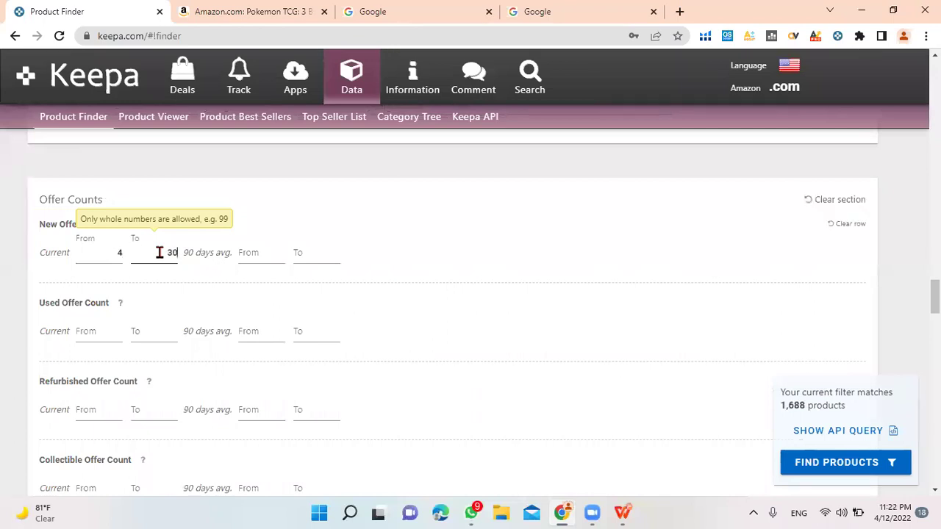
# Step: Restrict the Buy Box Seller to 3rd Party
pyautogui.scroll(-5, 160, 256)
pyautogui.scroll(-1, 164, 272)
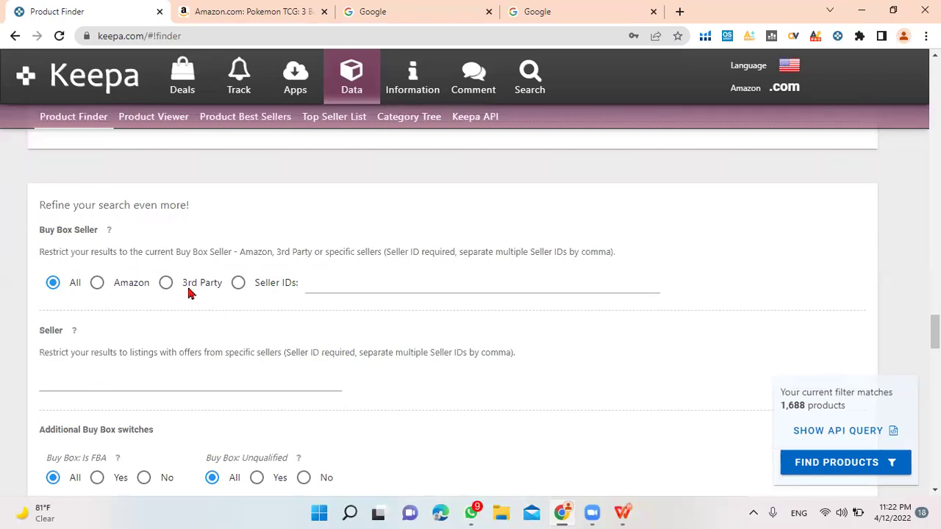
pyautogui.click(189, 280)
# Step: Exclude digital products from the product types and limit the variations filter to No Variations
pyautogui.scroll(-3, 280, 358)
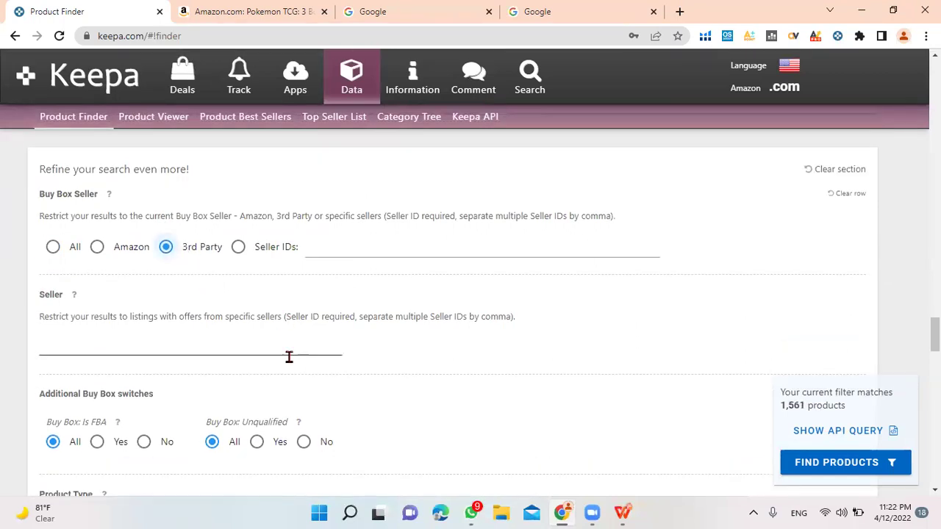
pyautogui.scroll(-1, 288, 361)
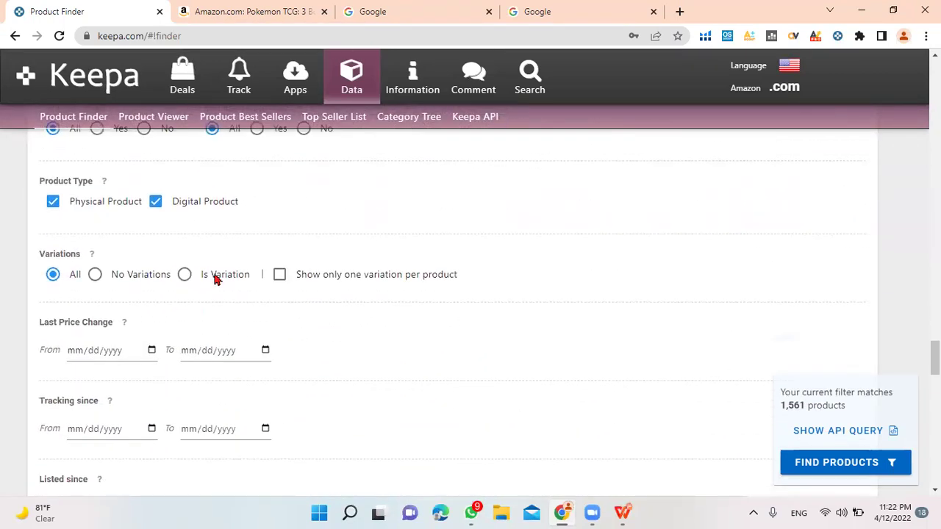
pyautogui.click(156, 202)
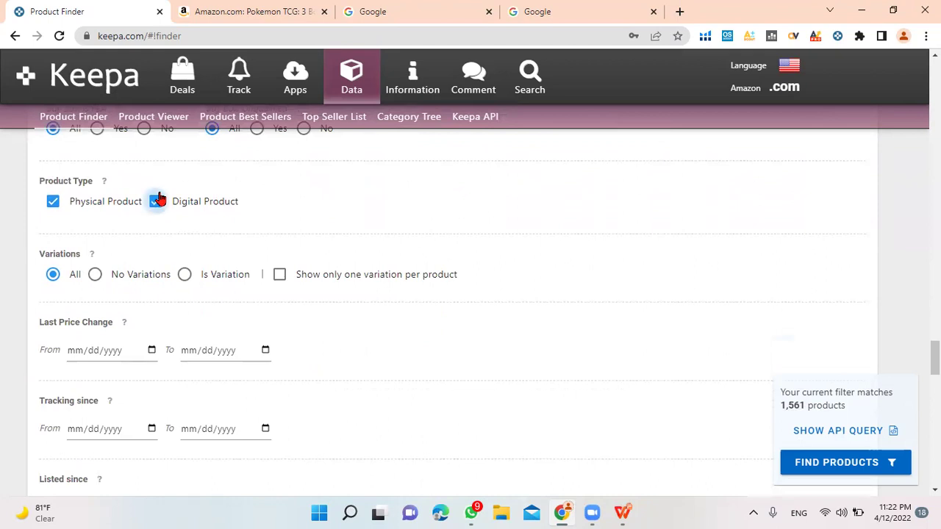
pyautogui.click(106, 275)
# Step: Exclude the pre-order, in stock and shippable, "unknown" and back-ordered options from the Amazon offer availability filter
pyautogui.scroll(-2, 316, 309)
pyautogui.scroll(-4, 317, 307)
pyautogui.scroll(-3, 317, 307)
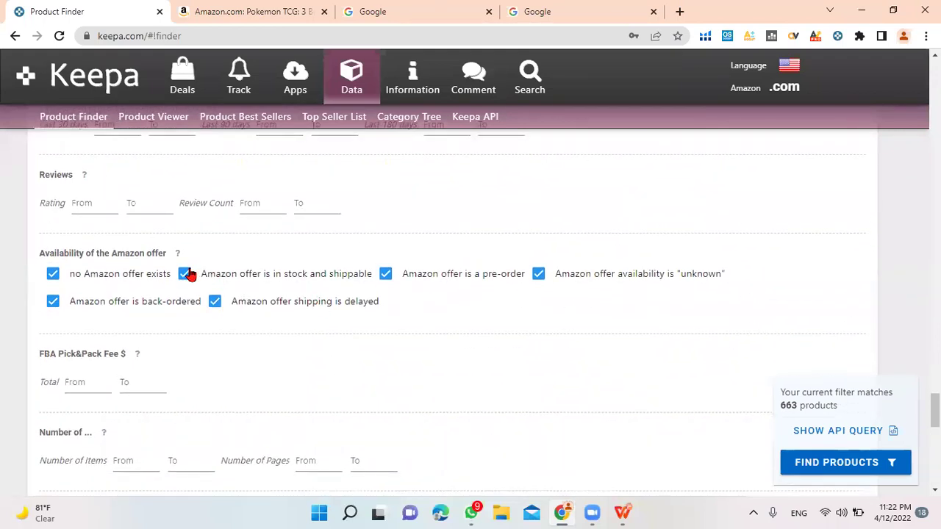
pyautogui.click(384, 276)
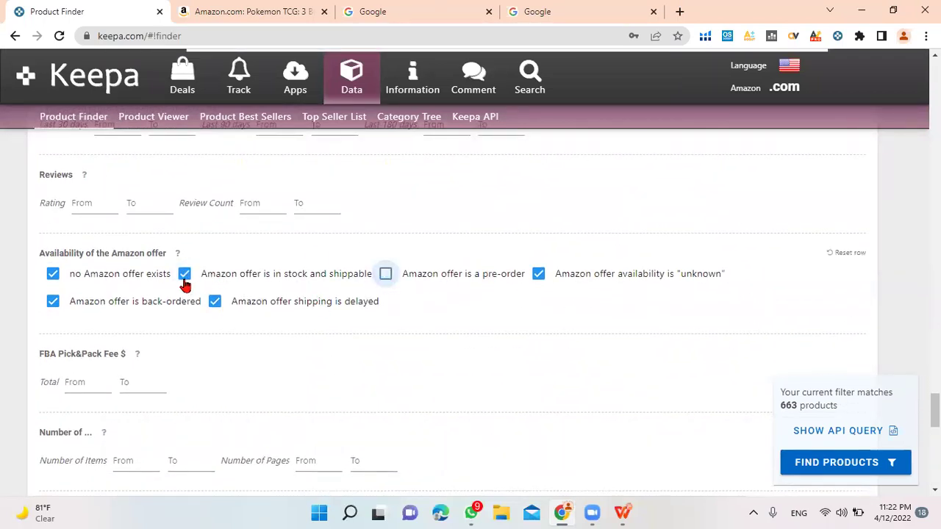
pyautogui.click(184, 277)
pyautogui.click(542, 283)
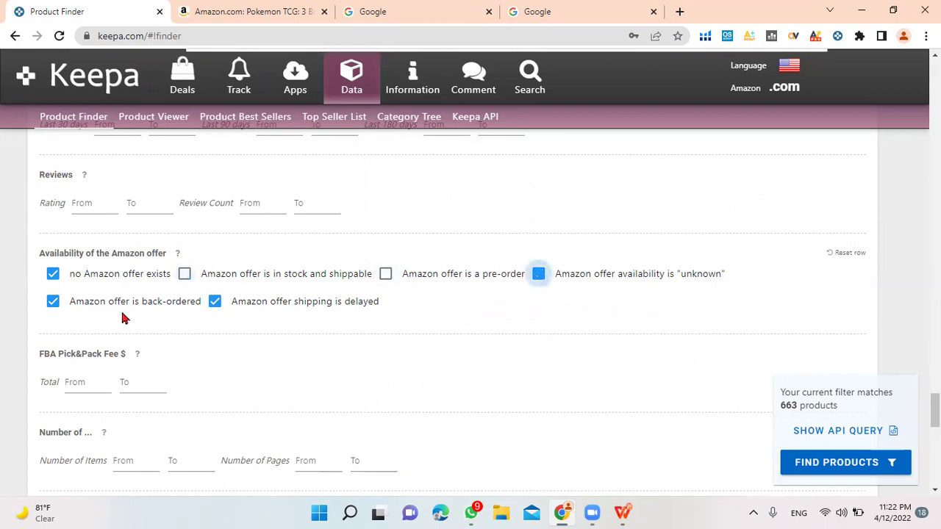
pyautogui.click(52, 304)
# Step: Set the maximum item weight to 2000 g
pyautogui.scroll(-3, 240, 364)
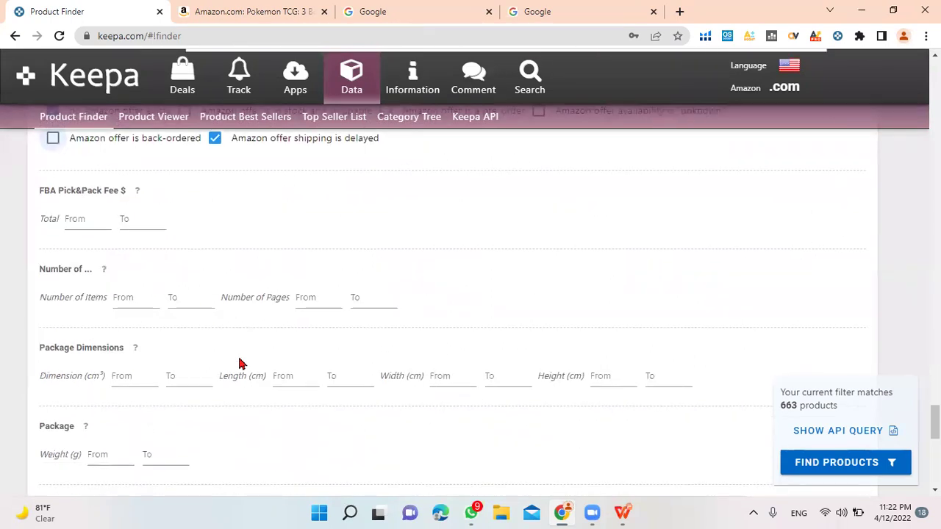
pyautogui.scroll(-1, 180, 372)
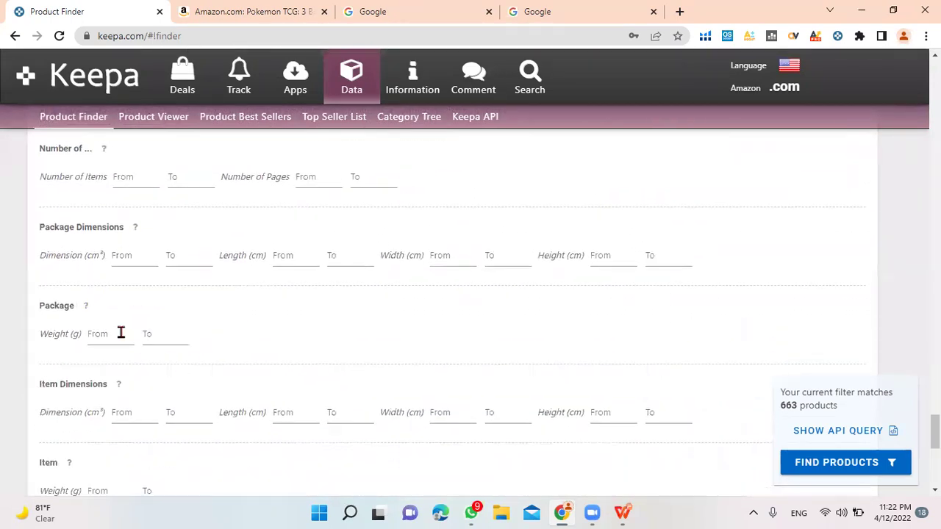
pyautogui.scroll(-2, 164, 385)
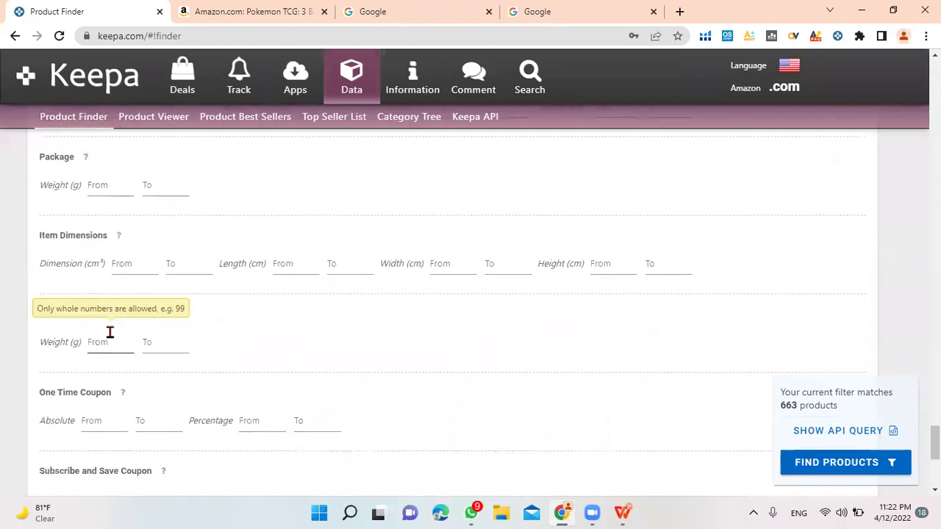
pyautogui.click(171, 343)
pyautogui.write('2000')
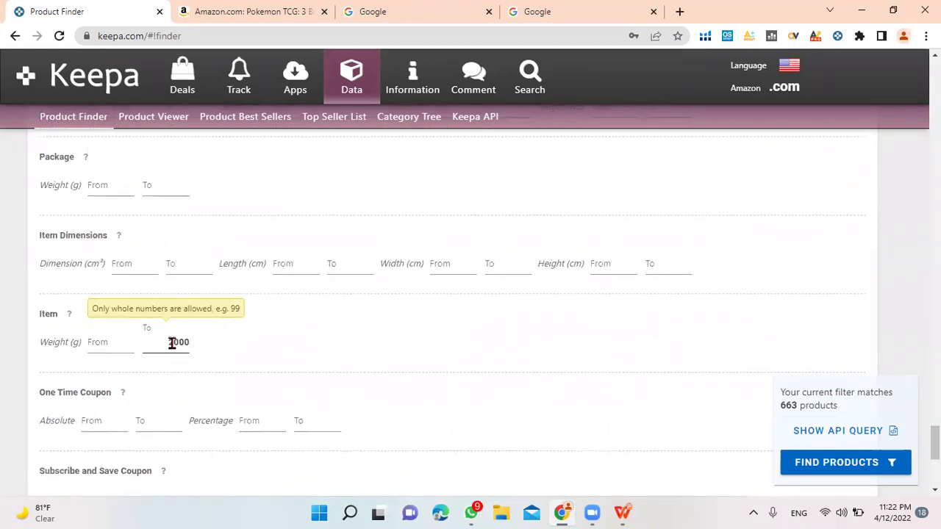
pyautogui.scroll(-2, 173, 346)
pyautogui.scroll(-1, 171, 349)
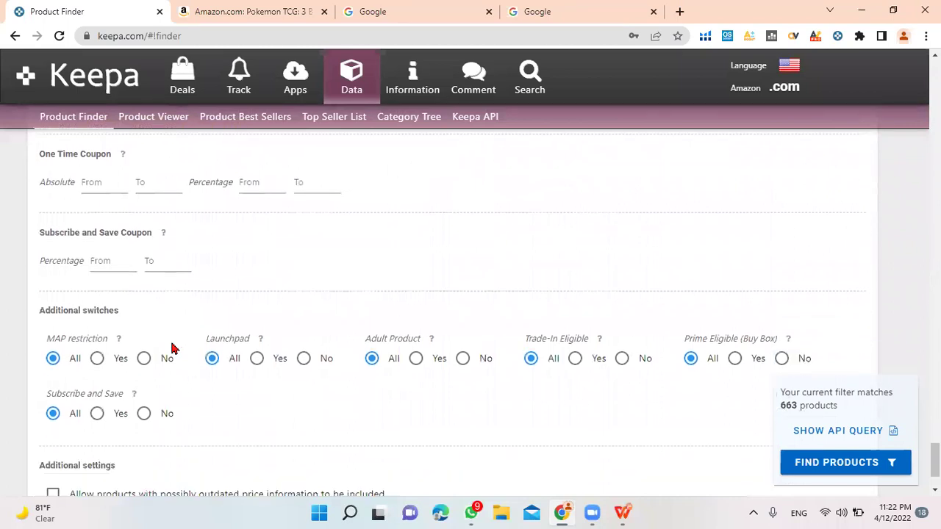
# Step: Set the Adult Product switch to No and run the product search with the current filters
pyautogui.click(463, 358)
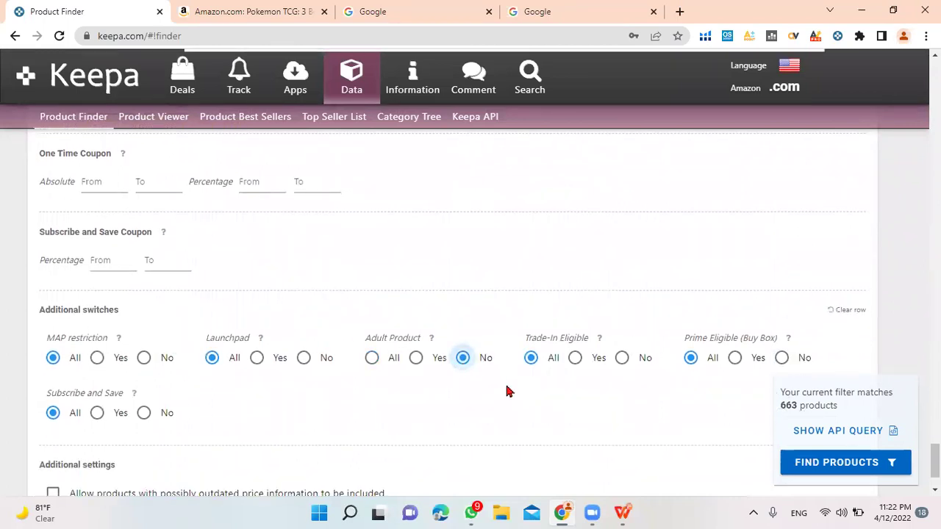
pyautogui.scroll(-1, 507, 389)
pyautogui.click(831, 462)
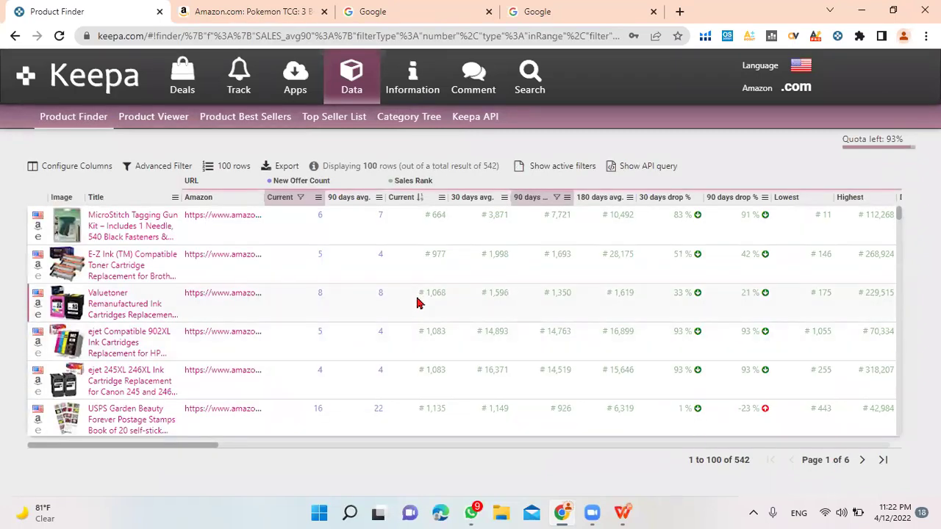
# Step: Open the Amazon listing of the MicroStitch Tagging Gun Kit from the search results and look over its product page
pyautogui.moveTo(61, 242)
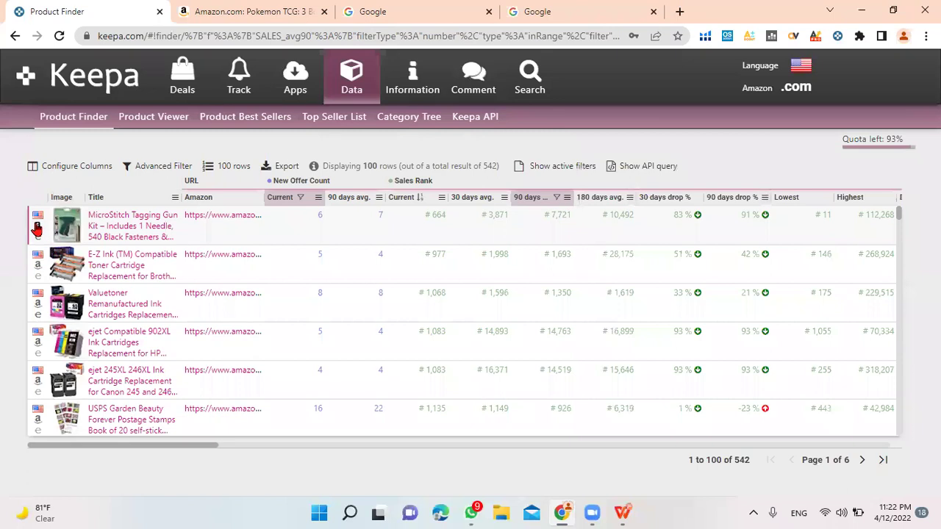
pyautogui.click(38, 230)
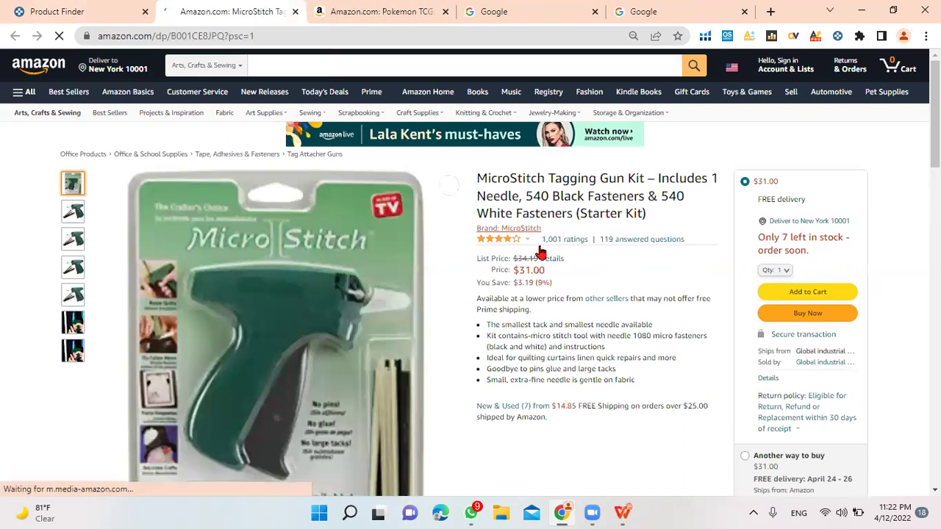
pyautogui.scroll(-2, 618, 226)
pyautogui.scroll(-1, 618, 226)
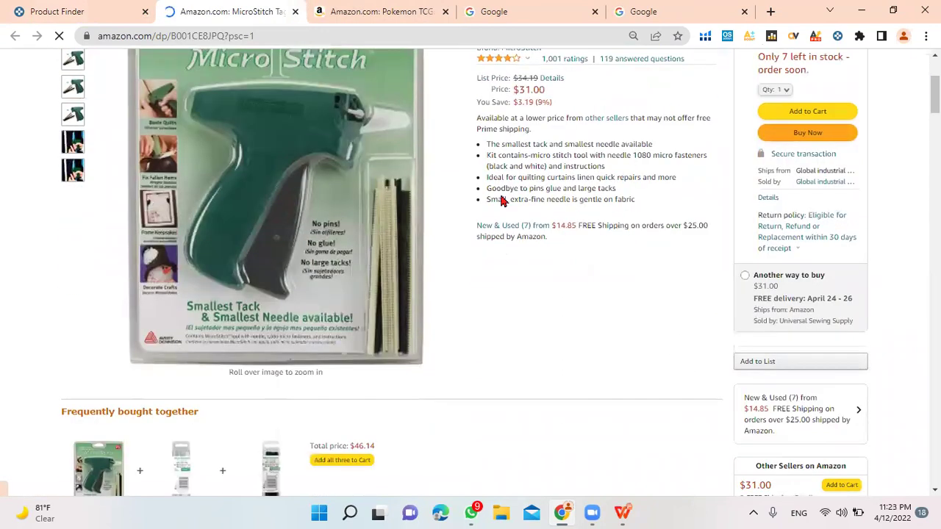
pyautogui.scroll(-3, 641, 348)
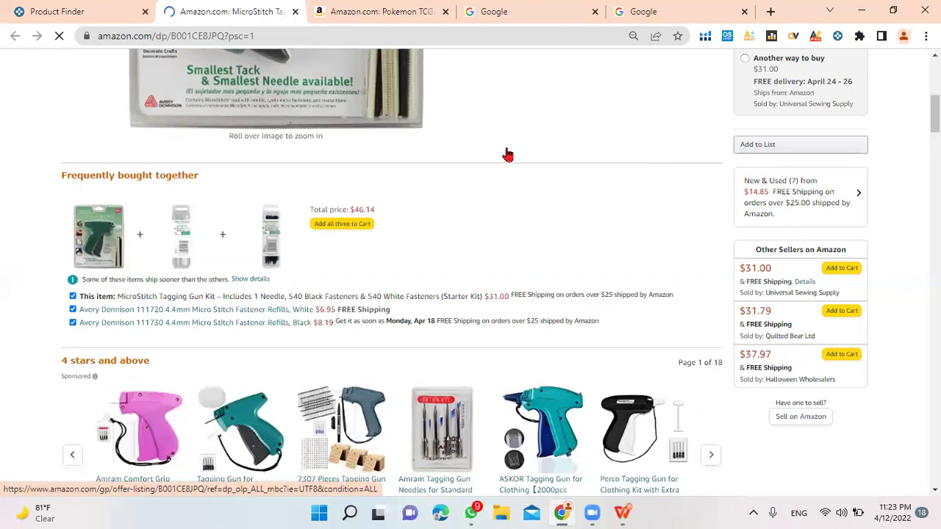
pyautogui.scroll(5, 506, 151)
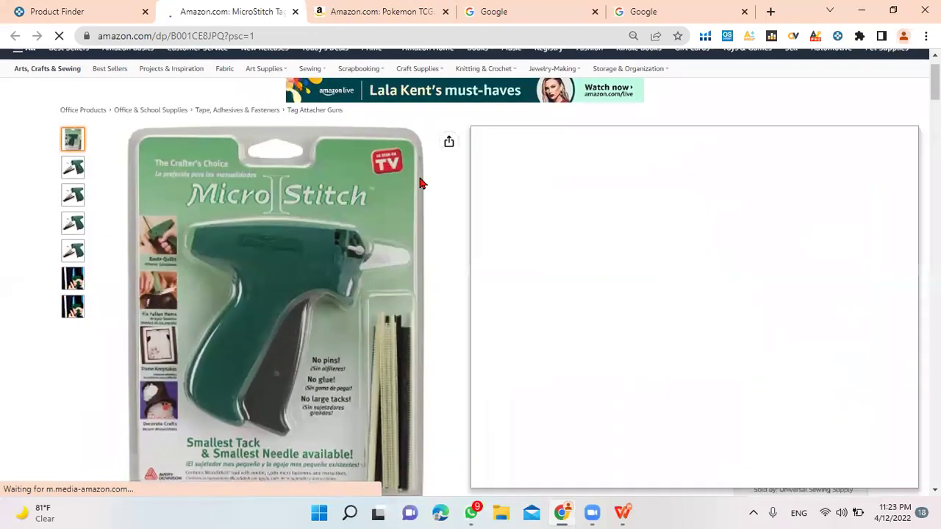
pyautogui.scroll(-4, 421, 183)
pyautogui.scroll(-2, 420, 183)
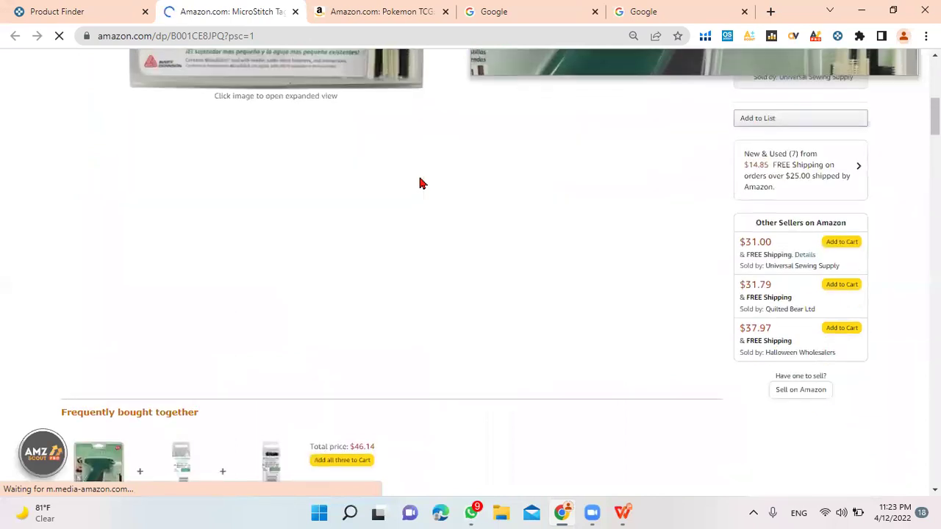
# Step: Open the listing's new and used offers and review each seller's price, shipping source, rating and stock
pyautogui.click(742, 148)
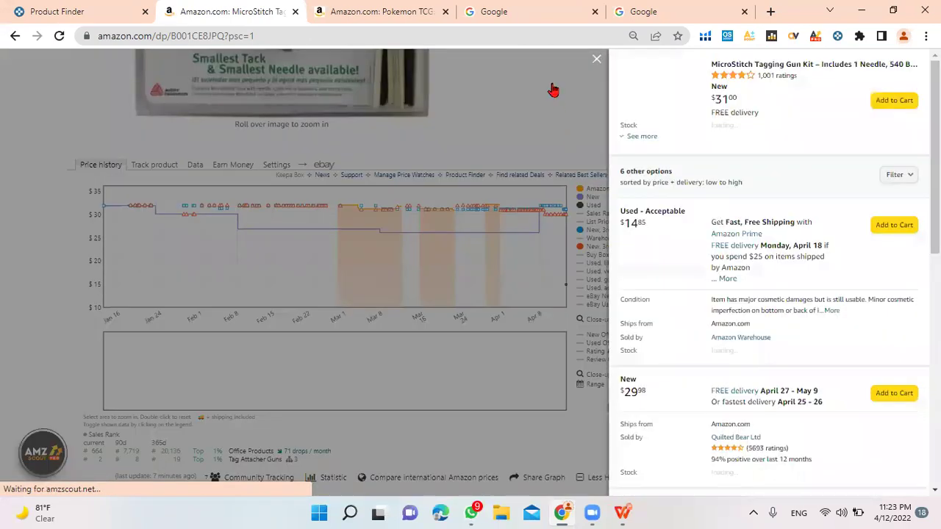
pyautogui.click(555, 89)
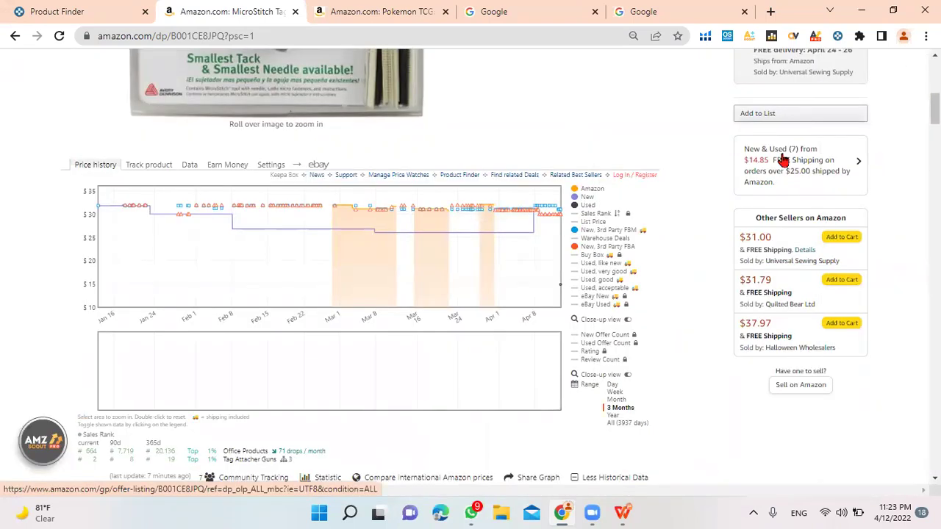
pyautogui.click(784, 160)
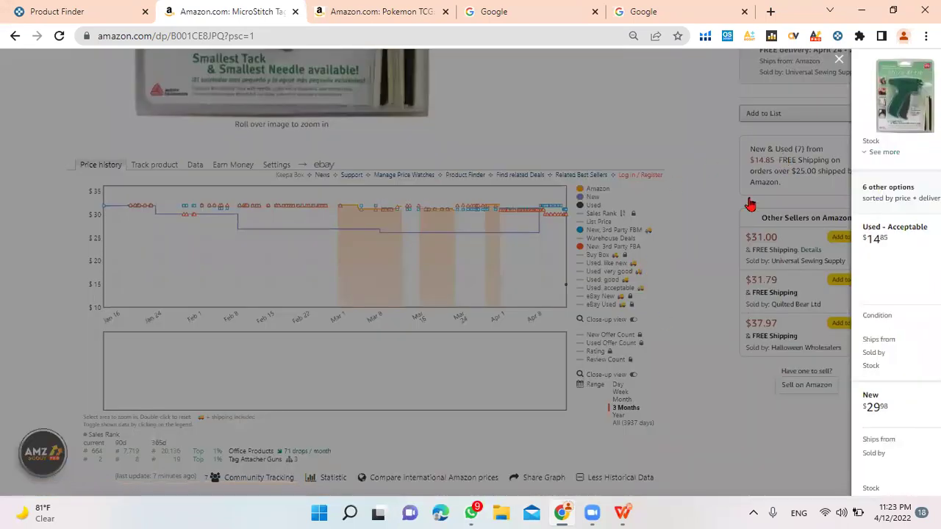
pyautogui.scroll(-5, 800, 328)
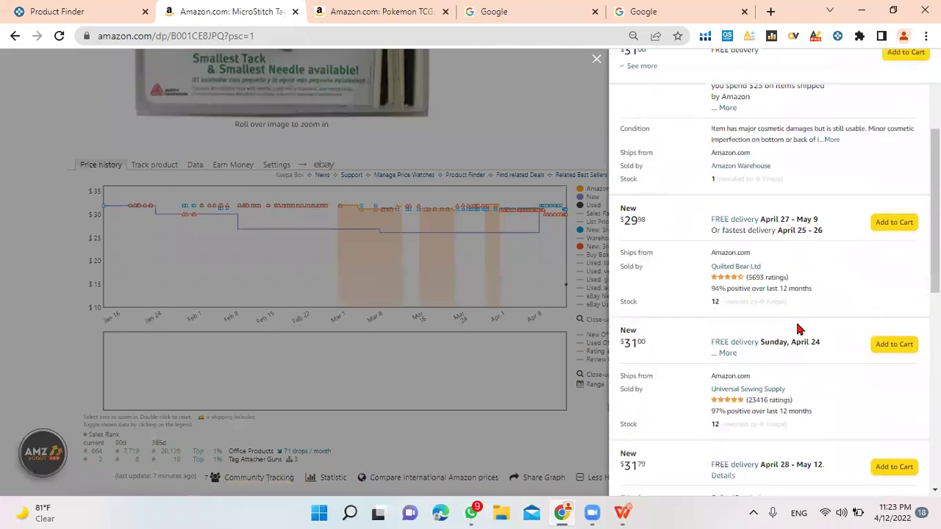
pyautogui.scroll(-3, 800, 328)
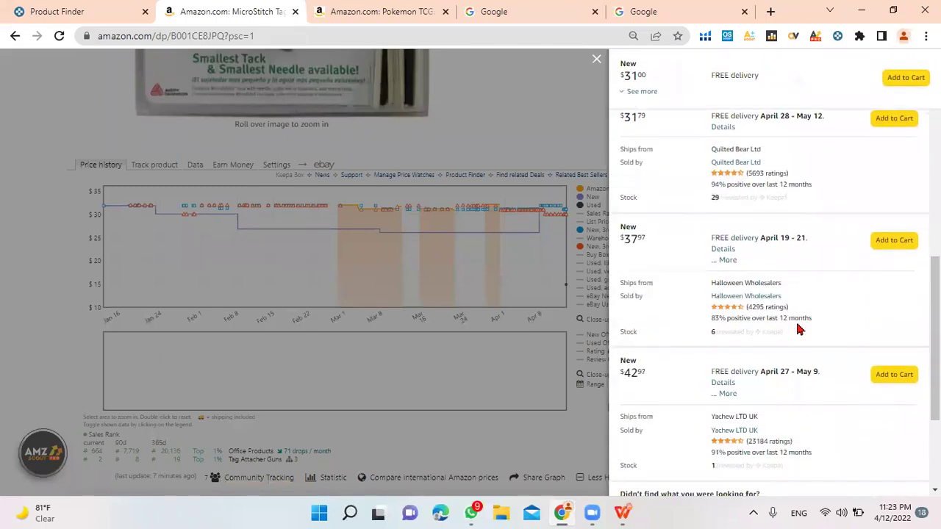
pyautogui.scroll(-1, 799, 328)
pyautogui.scroll(2, 799, 328)
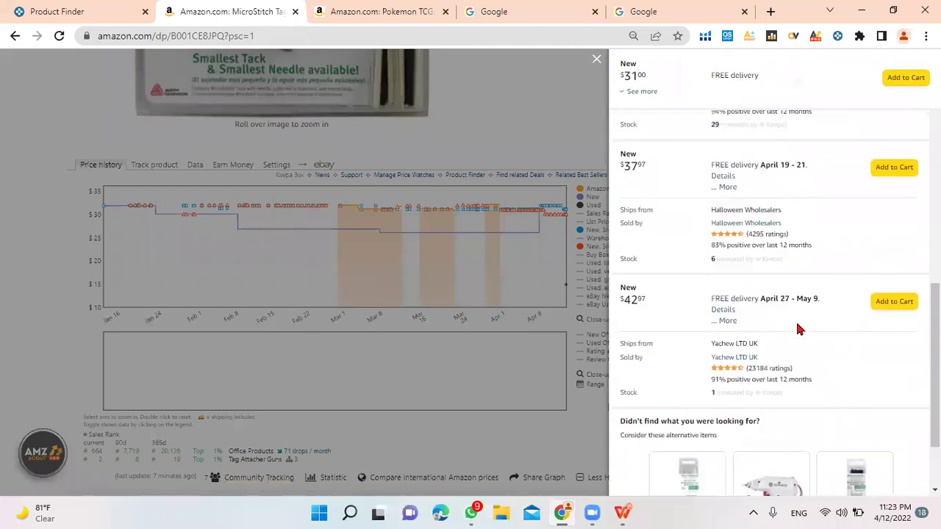
# Step: Check the Halloween Wholesalers seller profile, go back over the kit's other offers, and close the profile
pyautogui.click(764, 239)
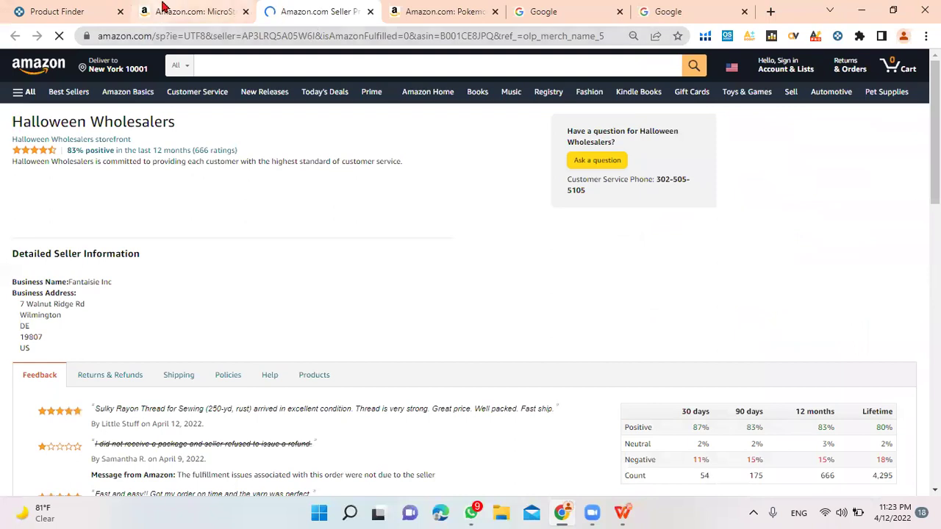
pyautogui.click(166, 9)
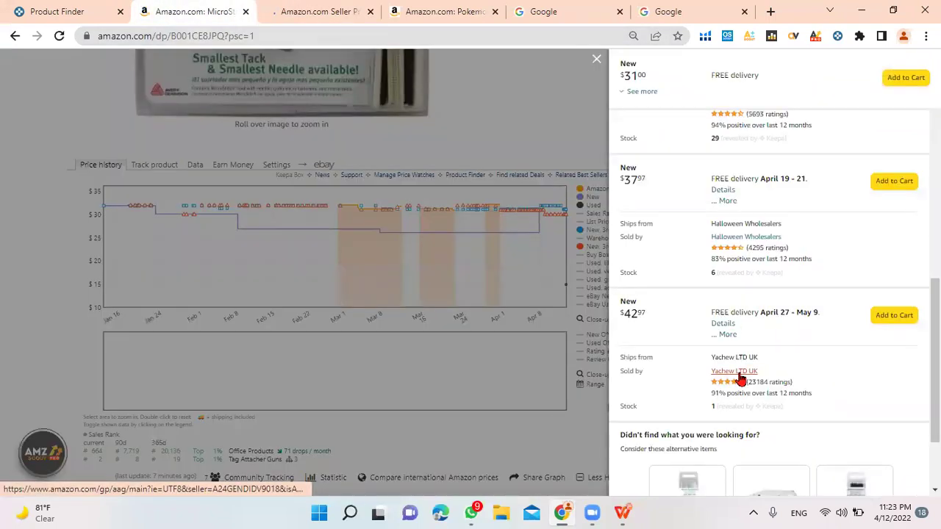
pyautogui.scroll(2, 750, 302)
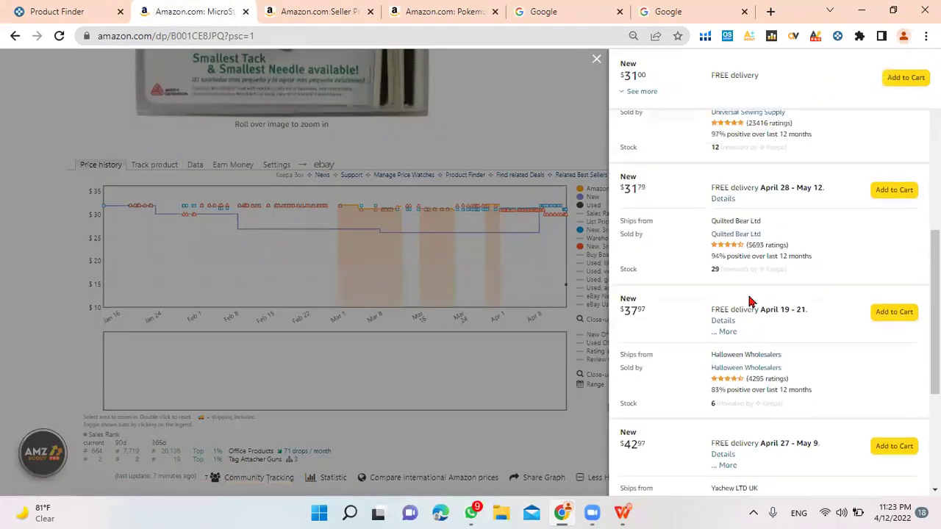
pyautogui.scroll(2, 749, 301)
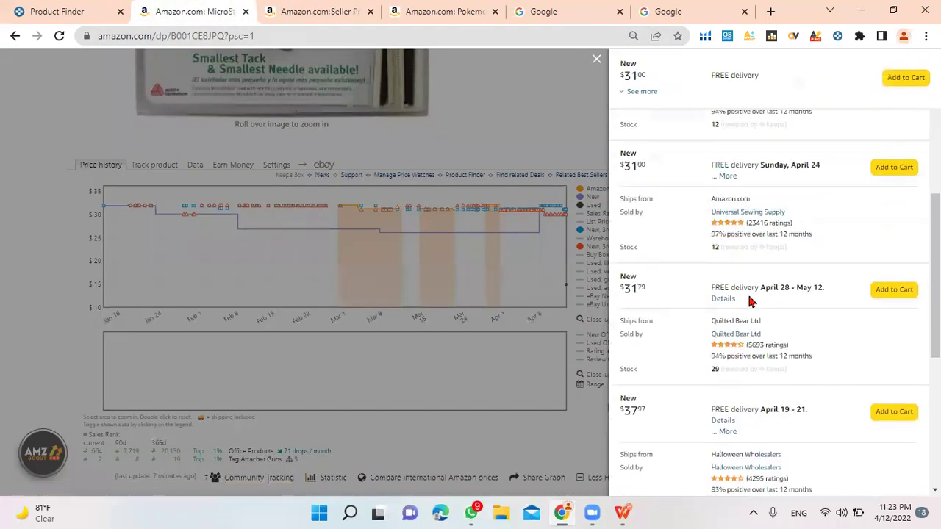
pyautogui.click(370, 11)
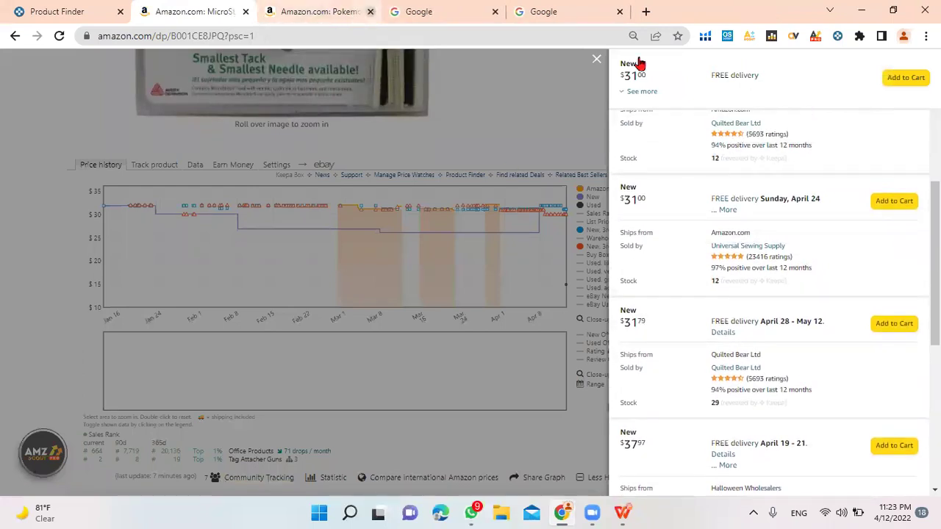
# Step: Open the Universal Sewing Supply storefront through its seller profile and copy the seller ID from the page address
pyautogui.click(769, 250)
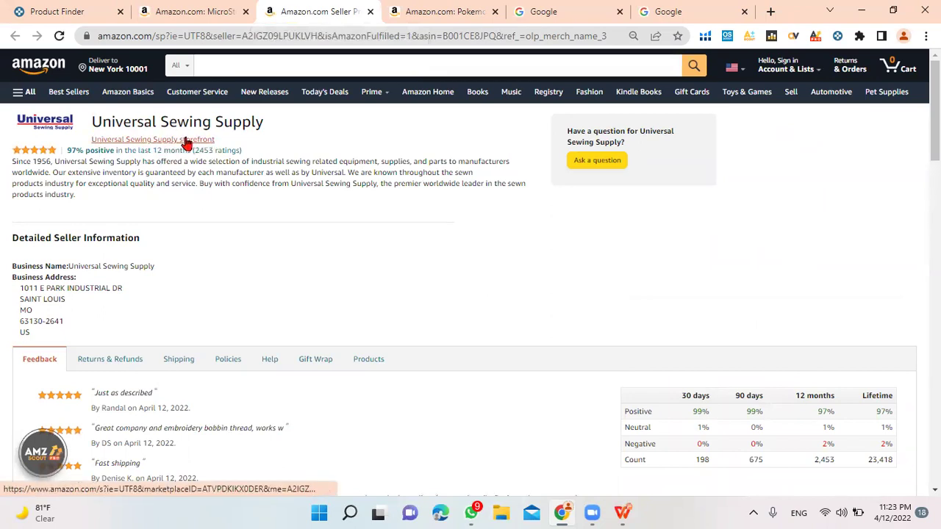
pyautogui.click(184, 141)
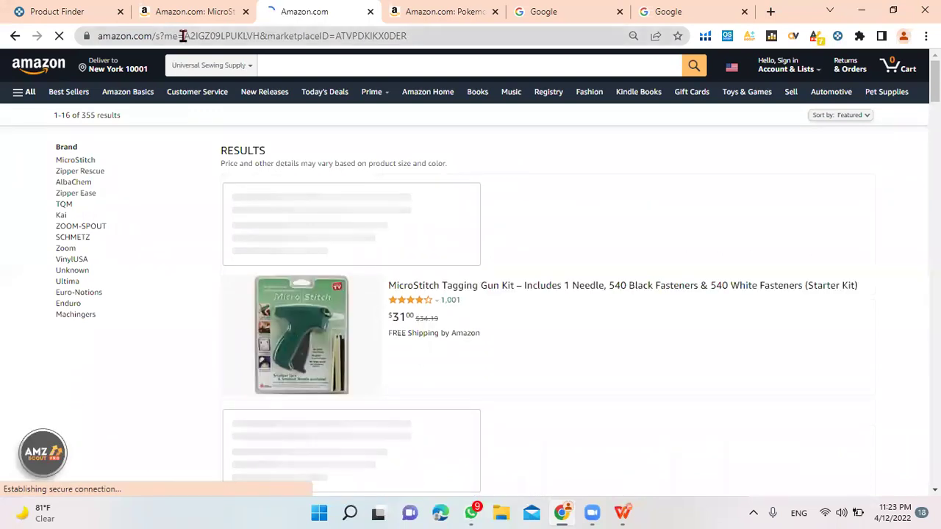
pyautogui.moveTo(186, 37); pyautogui.dragTo(261, 38)
pyautogui.hotkey('ctrl', 'c')
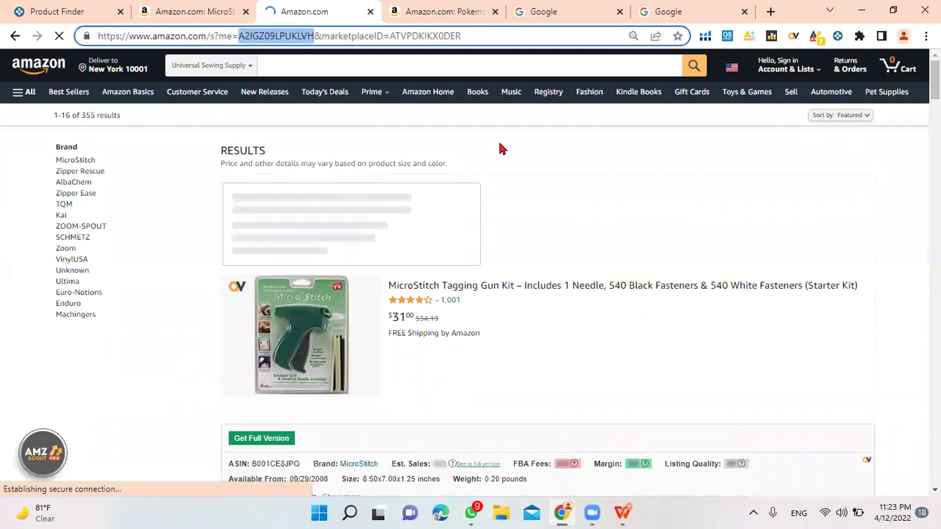
# Step: Return to Keepa's advanced filter and restrict the Seller filter to the copied Universal Sewing Supply seller ID
pyautogui.click(53, 9)
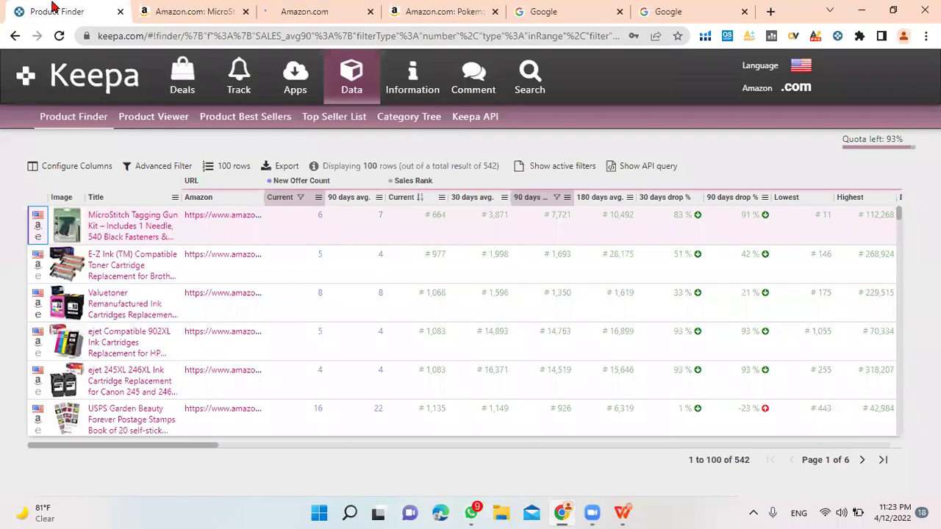
pyautogui.click(163, 167)
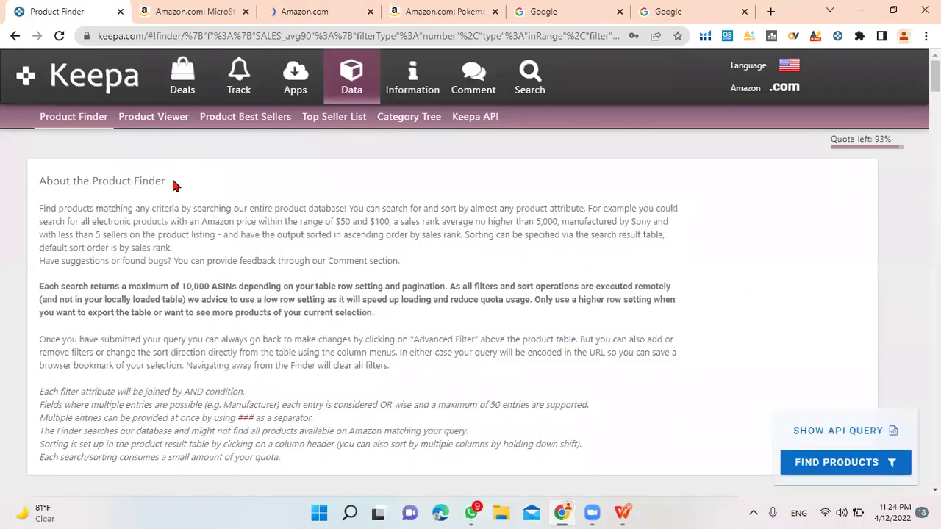
pyautogui.scroll(-8, 258, 301)
pyautogui.scroll(3, 259, 301)
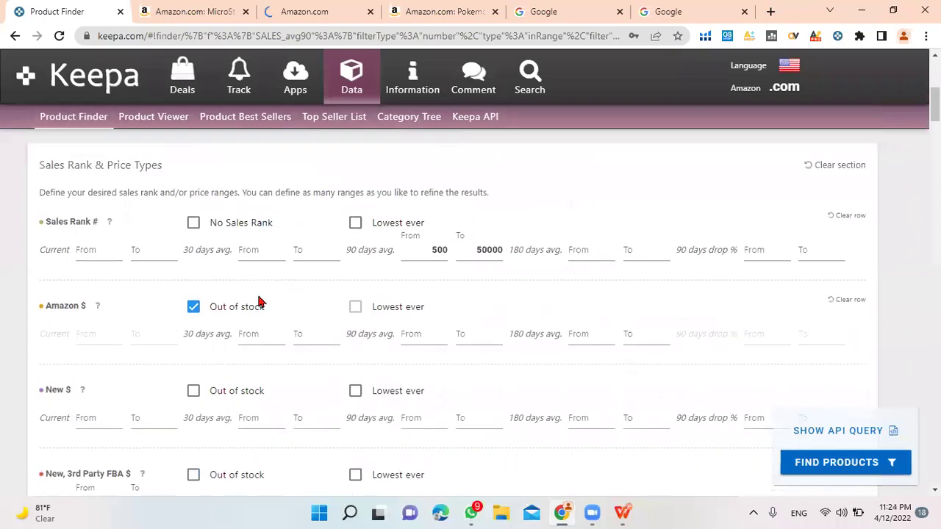
pyautogui.scroll(-1, 416, 332)
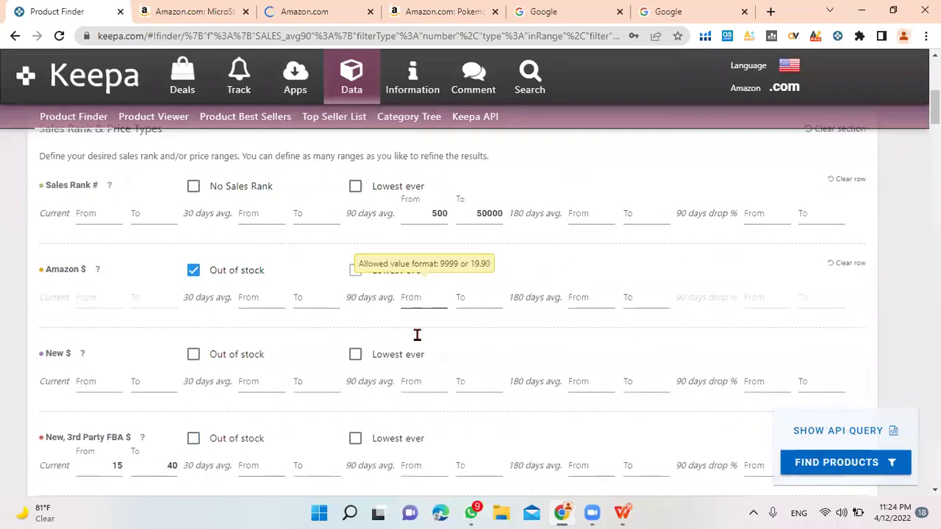
pyautogui.scroll(-3, 416, 335)
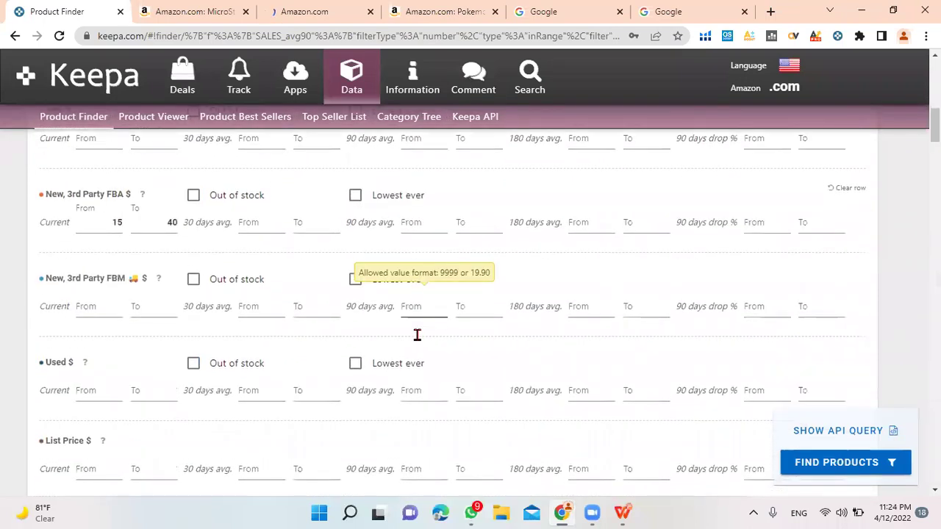
pyautogui.scroll(-10, 417, 335)
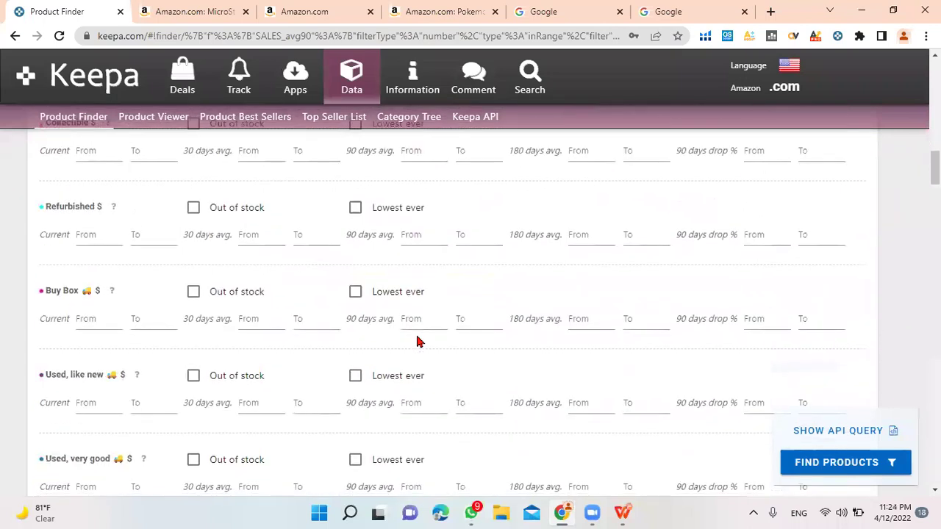
pyautogui.scroll(-9, 419, 341)
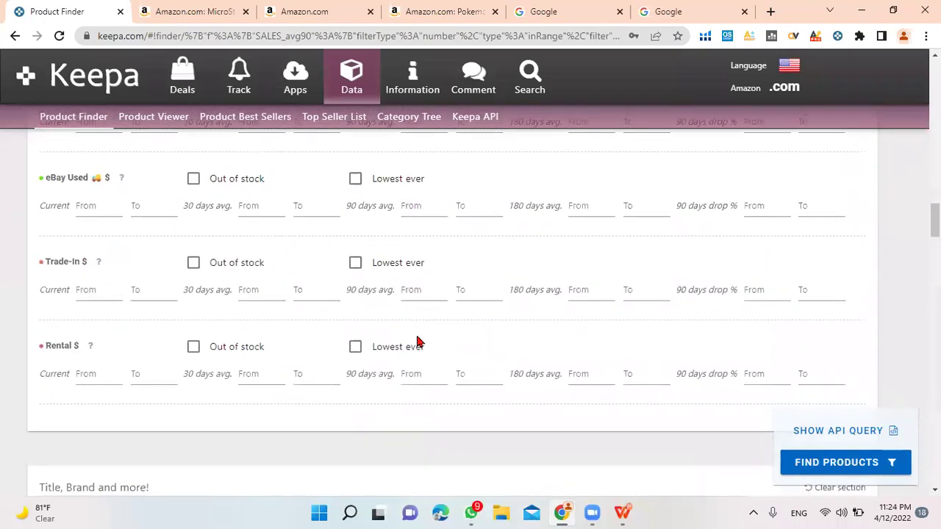
pyautogui.scroll(-9, 418, 339)
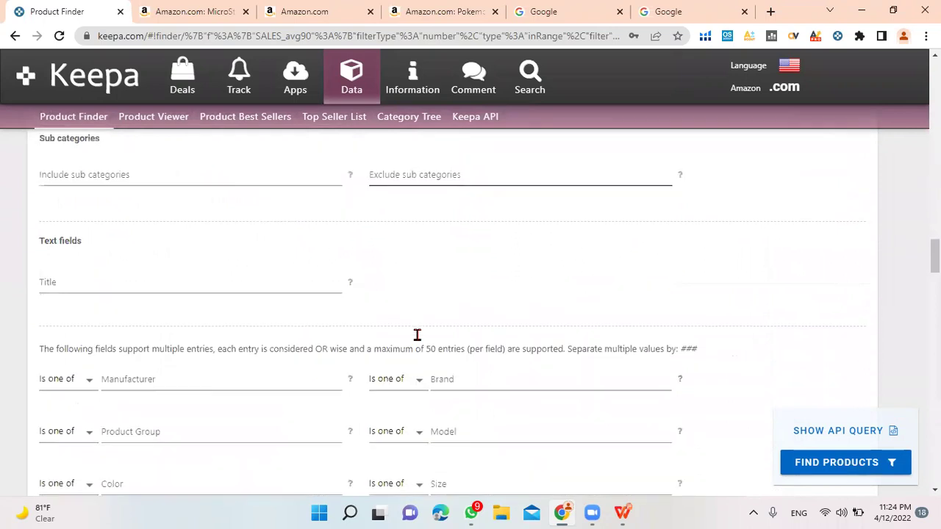
pyautogui.scroll(-8, 416, 341)
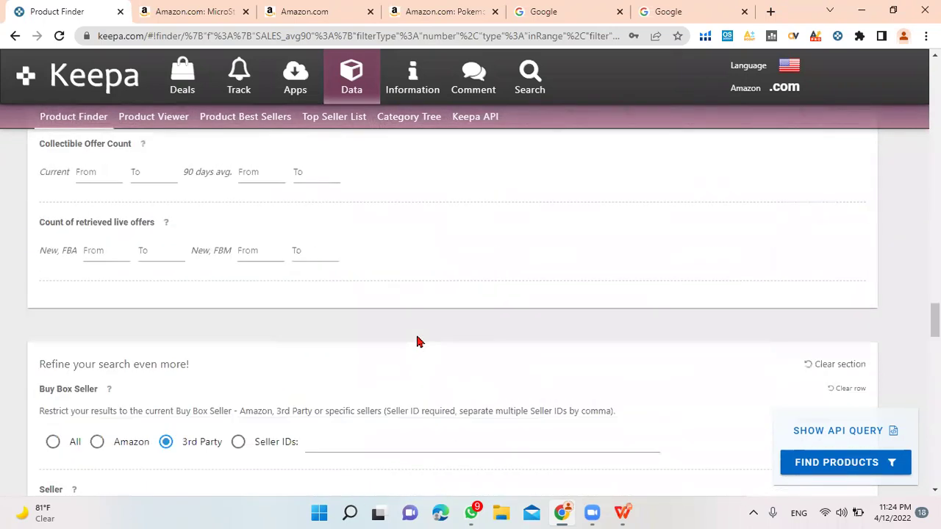
pyautogui.scroll(-1, 417, 341)
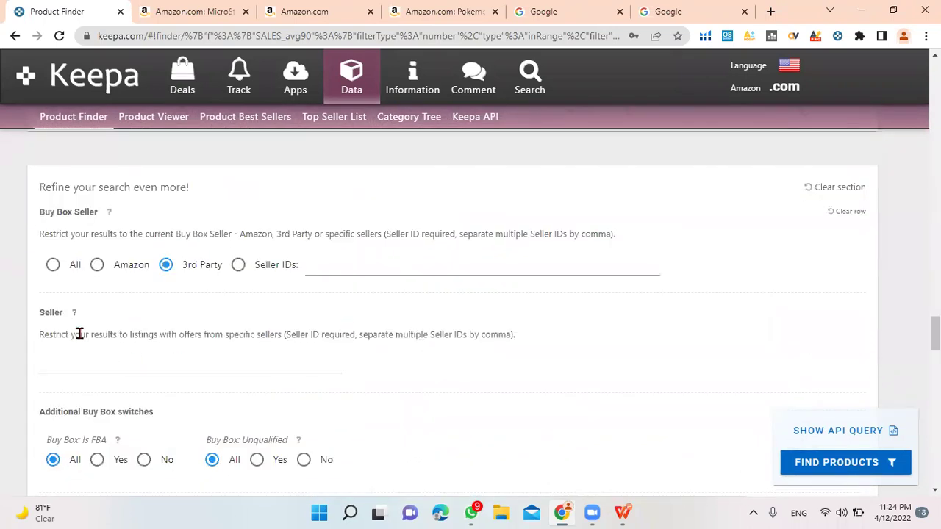
pyautogui.click(123, 365)
pyautogui.hotkey('ctrl', 'v')
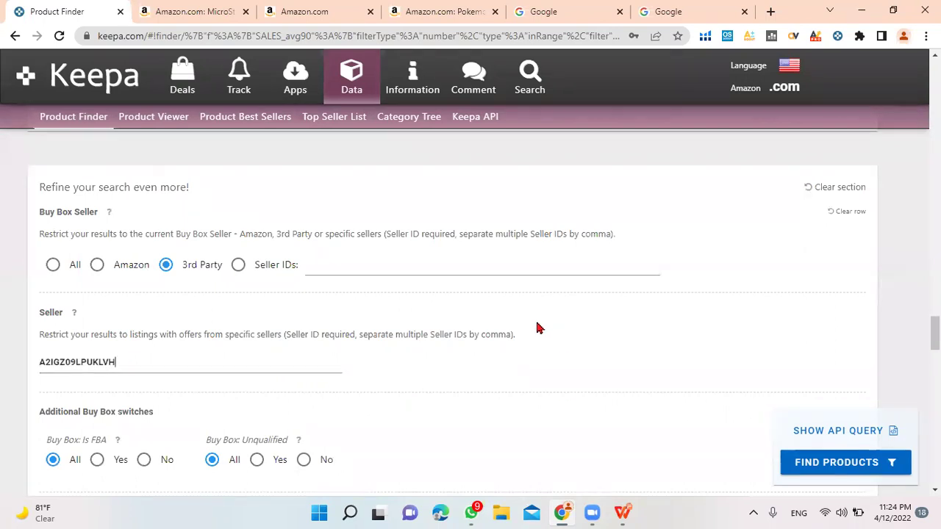
# Step: Review the settings around the Seller filter and run the product search limited to that seller
pyautogui.scroll(-2, 536, 328)
pyautogui.scroll(1, 537, 328)
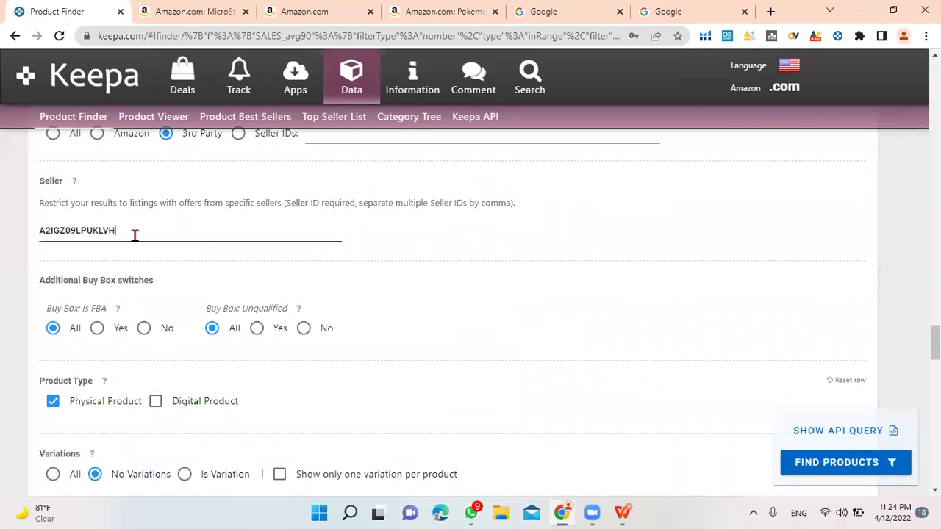
pyautogui.click(858, 467)
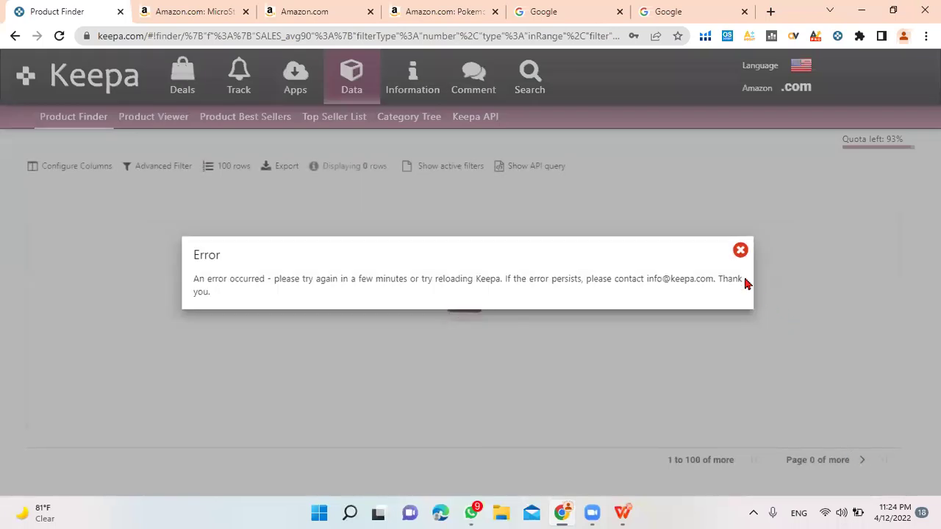
# Step: Dismiss the search error and reload the Product Finder page
pyautogui.click(741, 252)
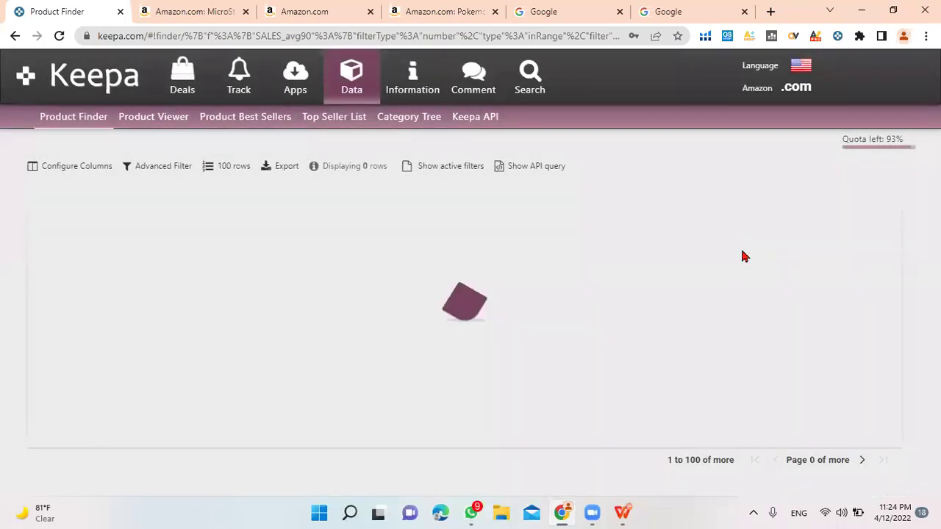
pyautogui.click(510, 35)
pyautogui.press('Return')
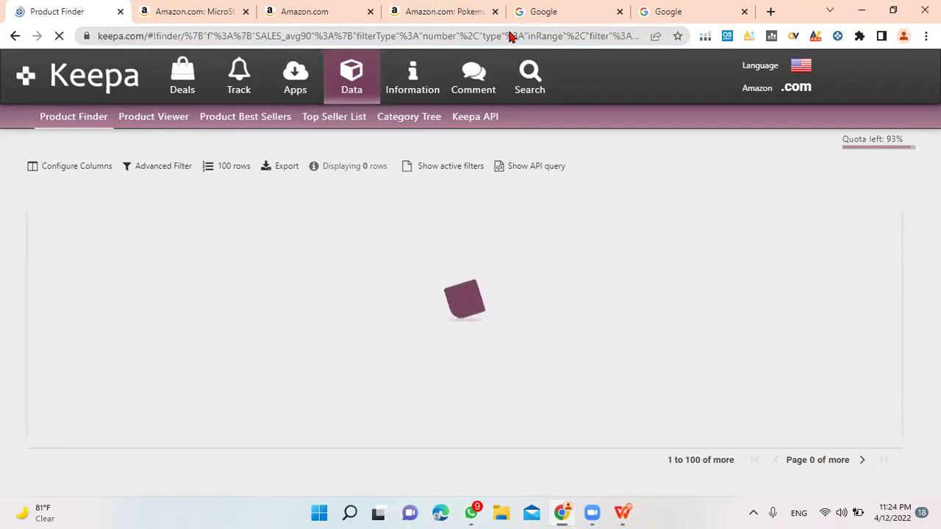
# Step: Recheck the seller ID in the Universal Sewing Supply storefront's page address on Amazon and return to Keepa
pyautogui.click(174, 7)
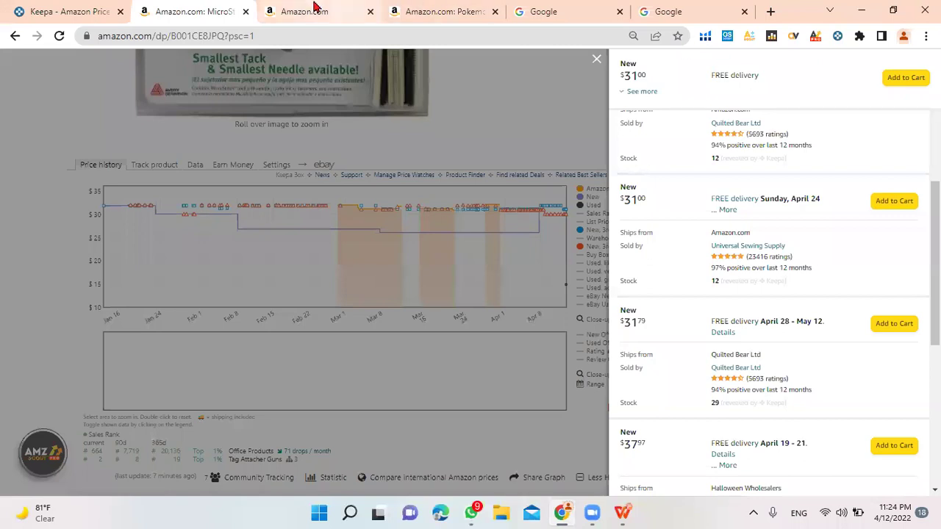
pyautogui.click(315, 9)
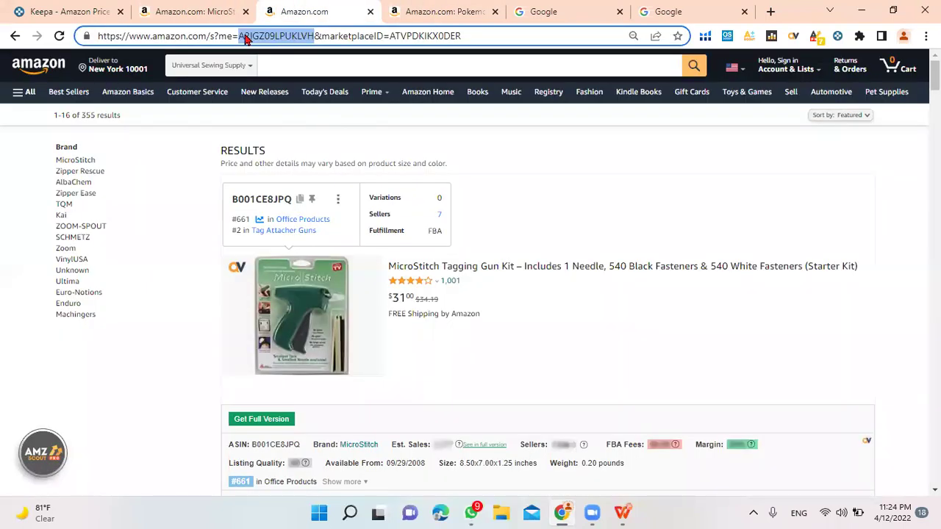
pyautogui.click(56, 13)
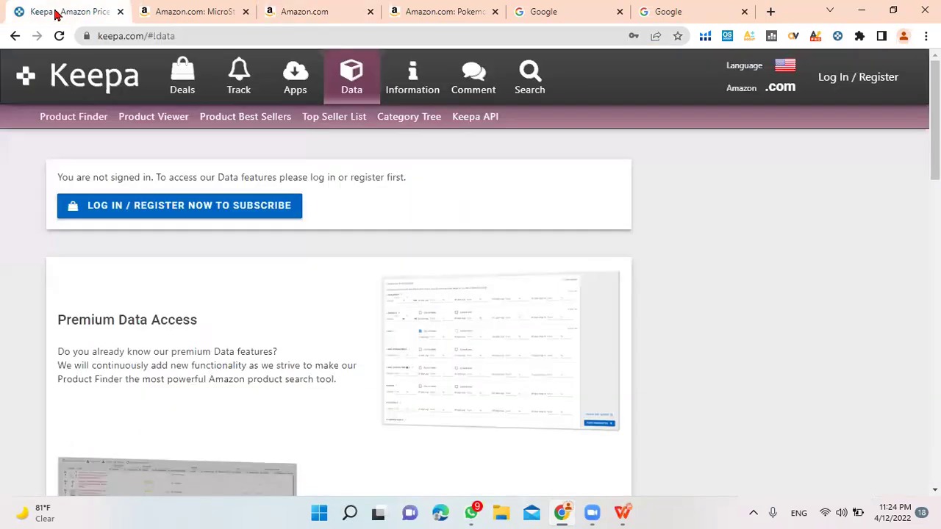
pyautogui.scroll(-2, 266, 240)
pyautogui.scroll(1, 176, 161)
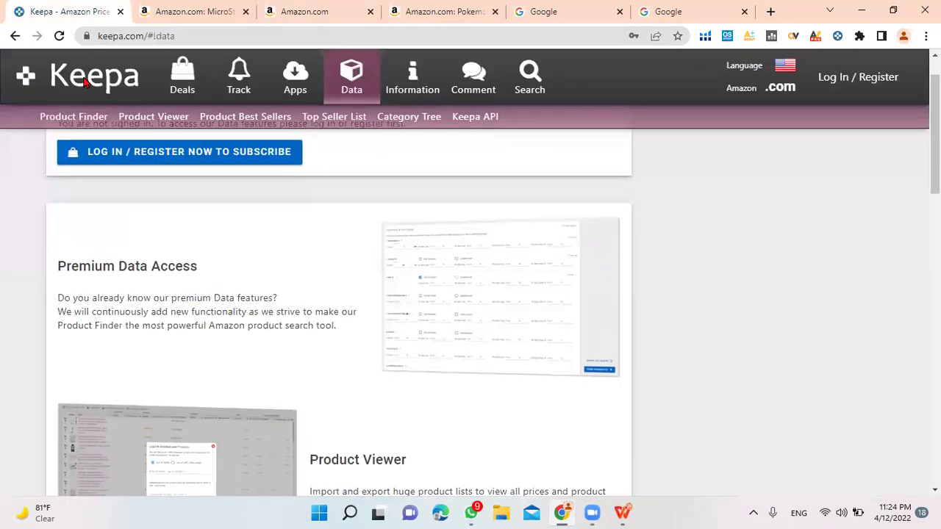
pyautogui.moveTo(395, 224)
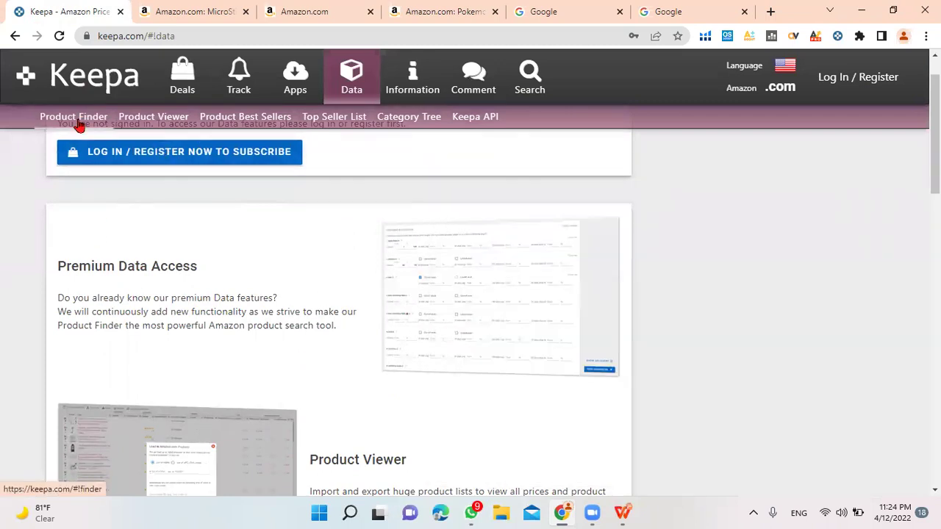
pyautogui.scroll(-8, 264, 402)
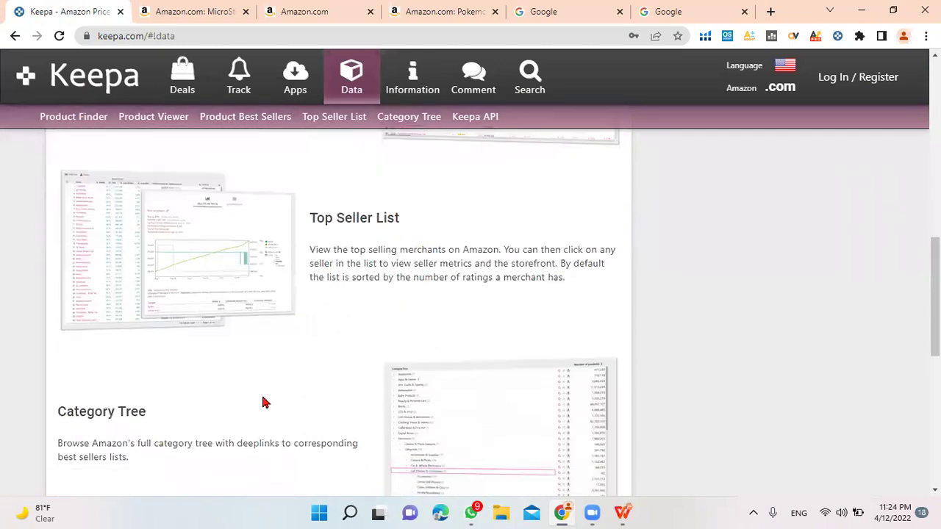
pyautogui.scroll(5, 263, 401)
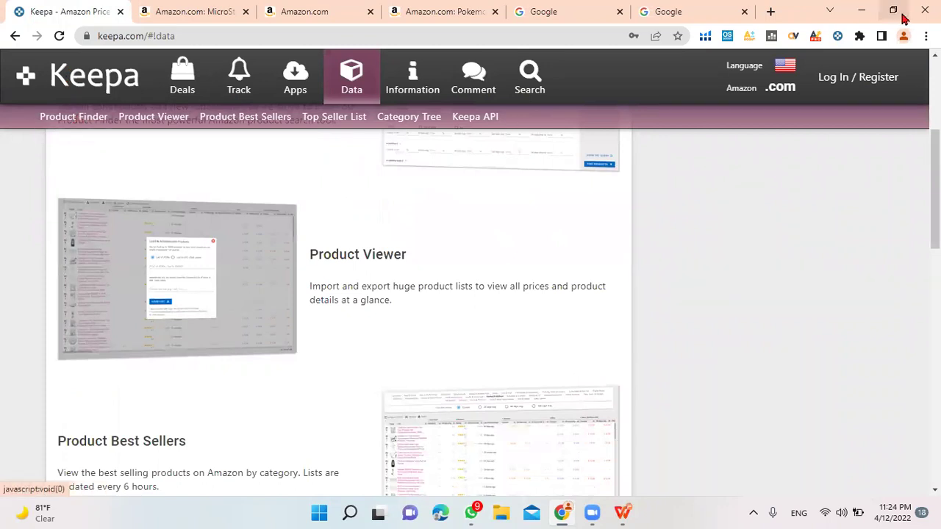
# Step: Reload the page and log back in to the account
pyautogui.click(856, 80)
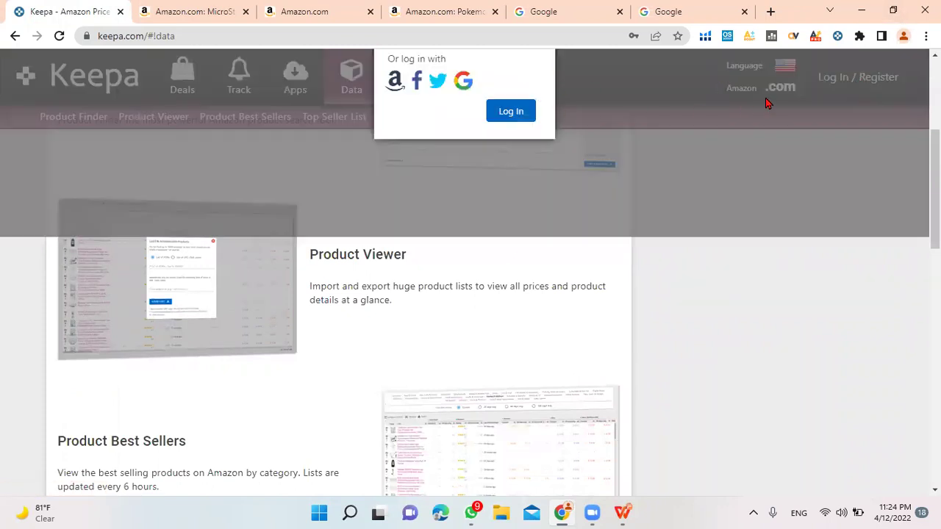
pyautogui.click(526, 42)
pyautogui.press('Return')
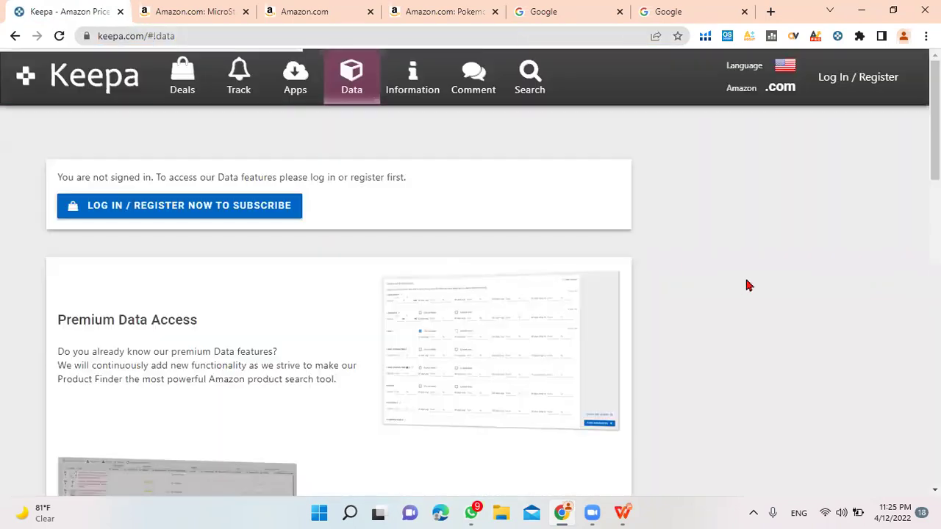
pyautogui.click(846, 86)
pyautogui.click(522, 376)
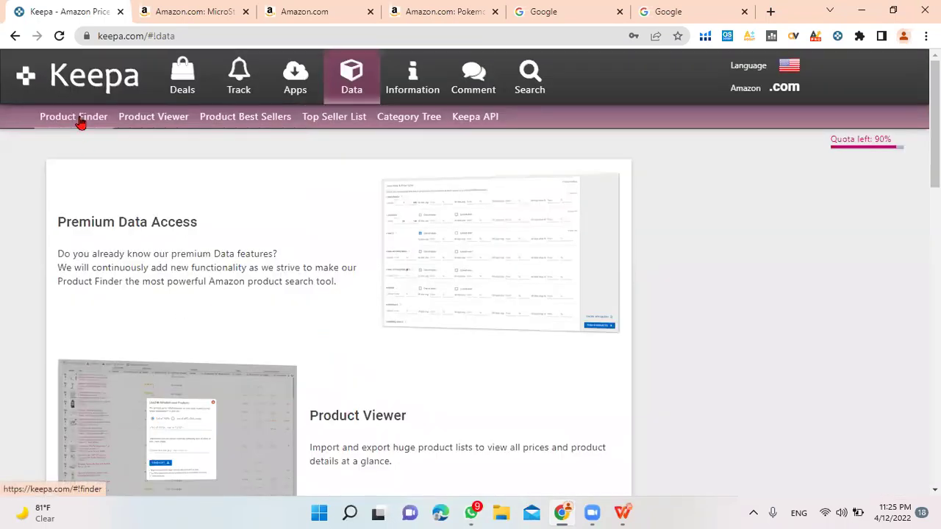
# Step: Reopen the Product Finder, restrict the Seller filter to the copied Universal Sewing Supply seller ID, and run the product search
pyautogui.click(81, 122)
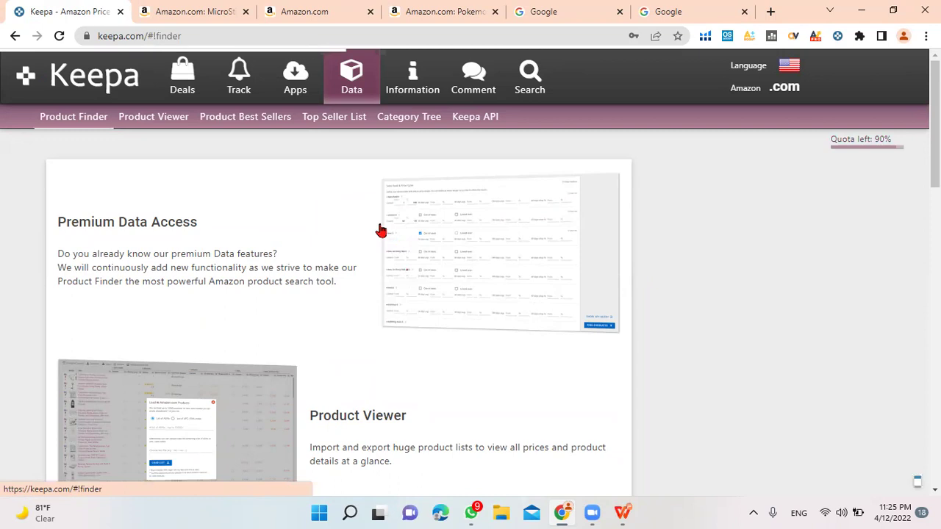
pyautogui.scroll(-5, 380, 223)
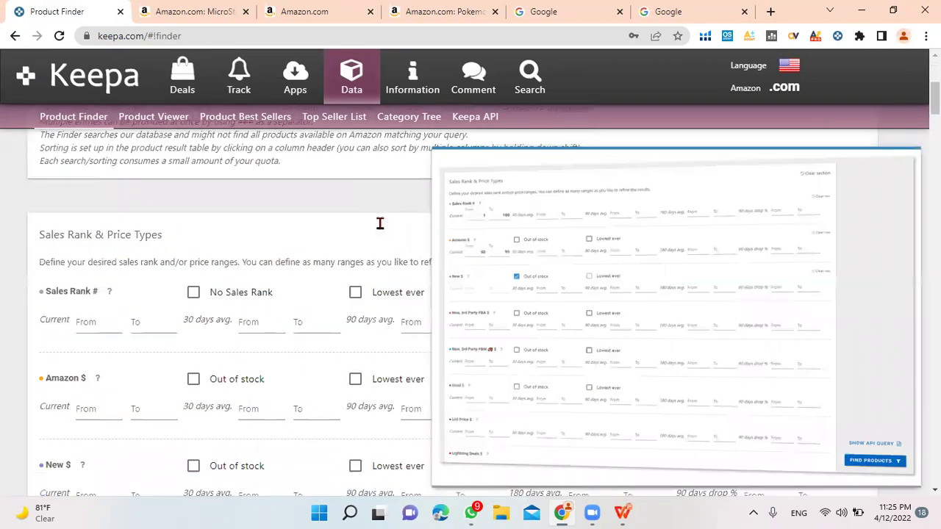
pyautogui.scroll(-1, 127, 304)
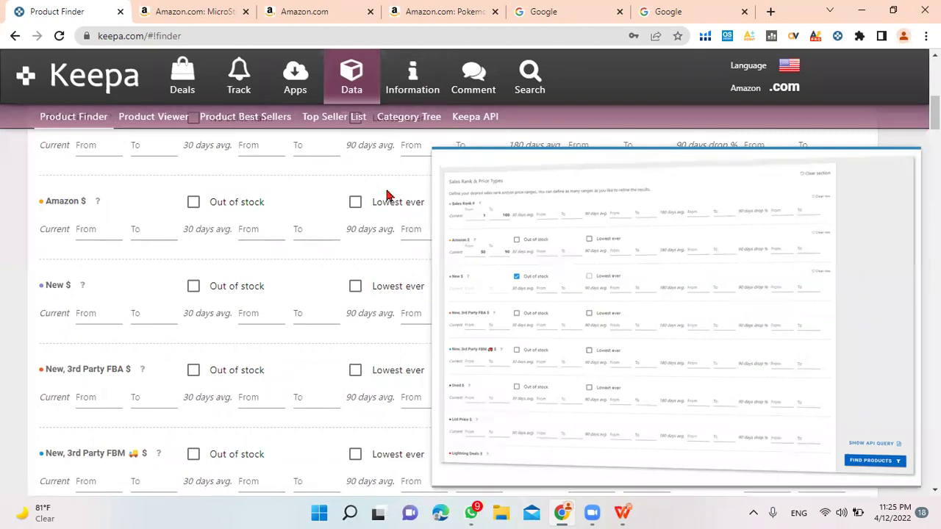
pyautogui.scroll(-4, 403, 303)
pyautogui.scroll(-5, 404, 308)
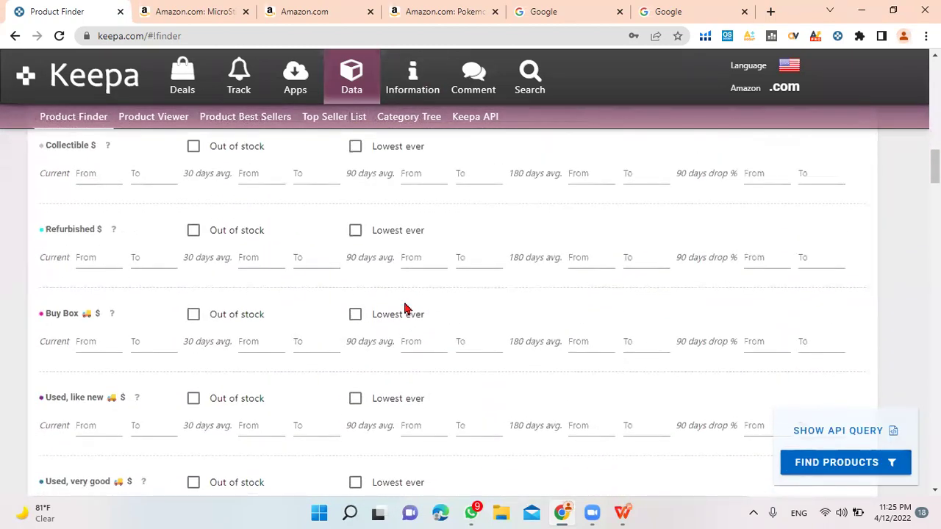
pyautogui.scroll(-6, 403, 308)
pyautogui.scroll(-10, 403, 309)
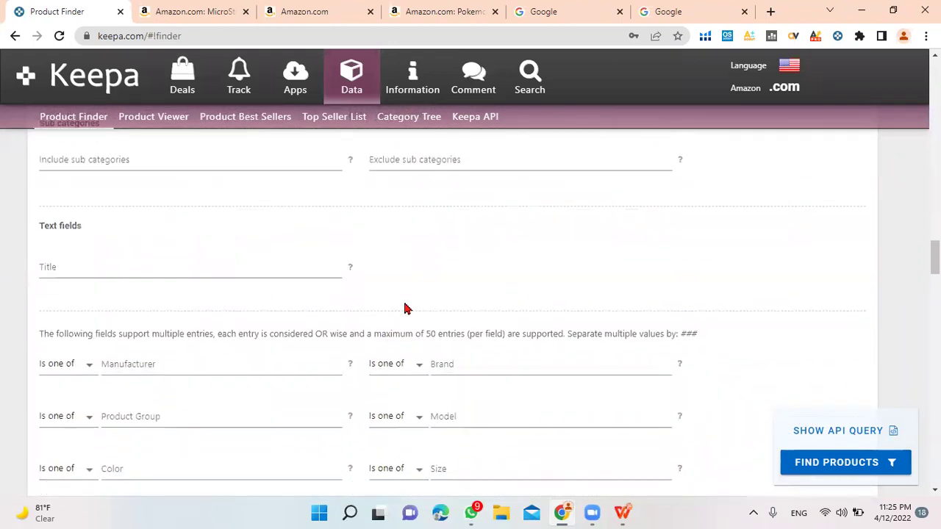
pyautogui.scroll(-10, 403, 309)
pyautogui.scroll(-4, 404, 308)
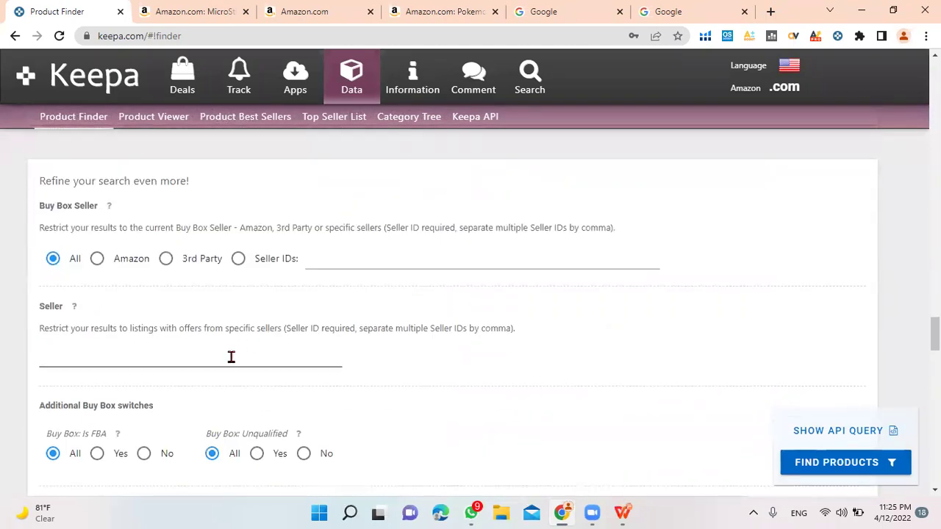
pyautogui.write('A2IGZ09LPUKLVH')
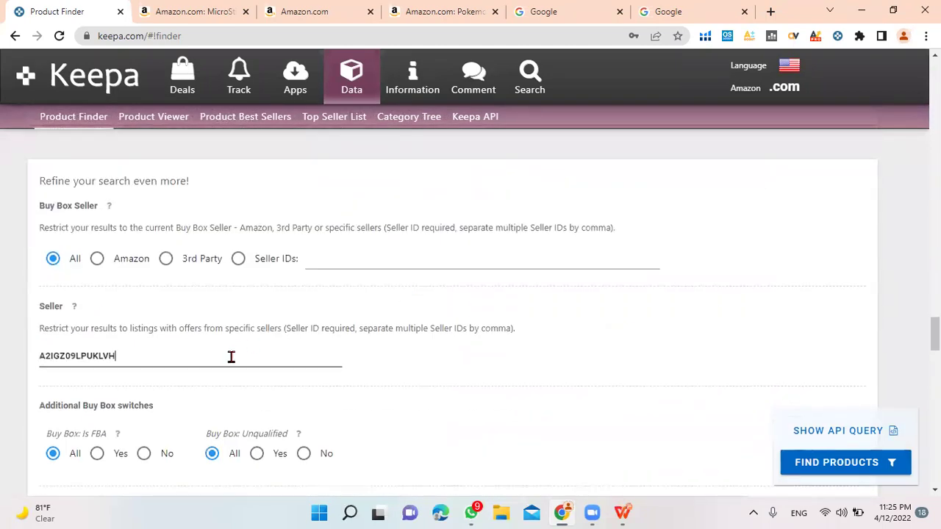
pyautogui.scroll(-1, 389, 364)
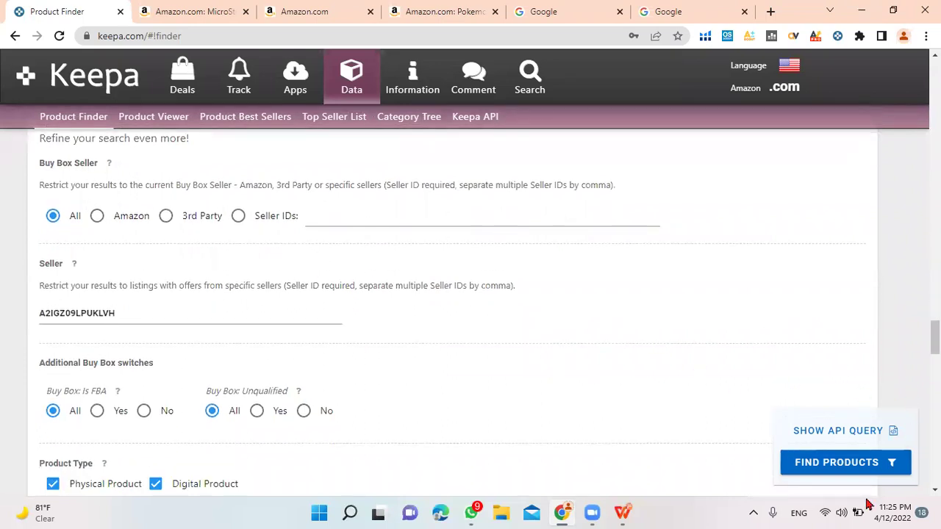
pyautogui.click(829, 463)
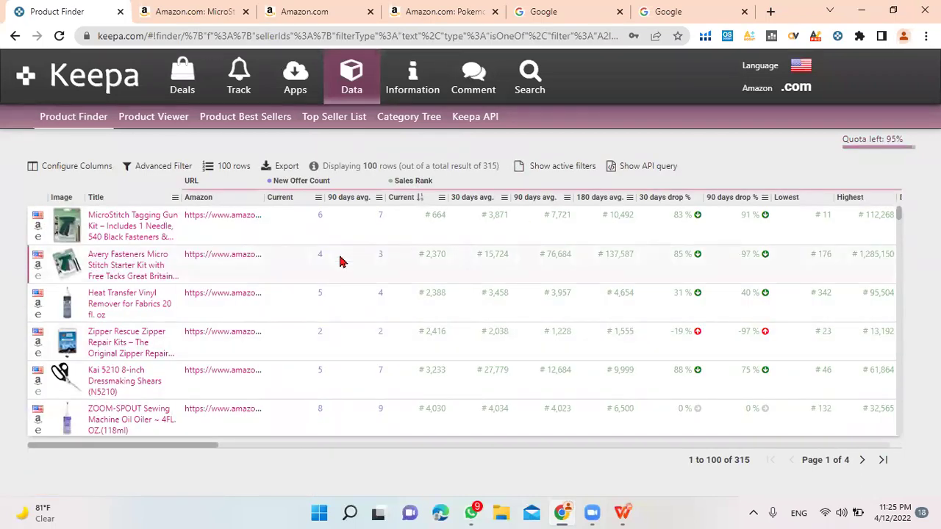
# Step: Move the Universal Sewing Supply storefront tab directly beside the Keepa tab and return to the Keepa product results
pyautogui.scroll(-1, 340, 262)
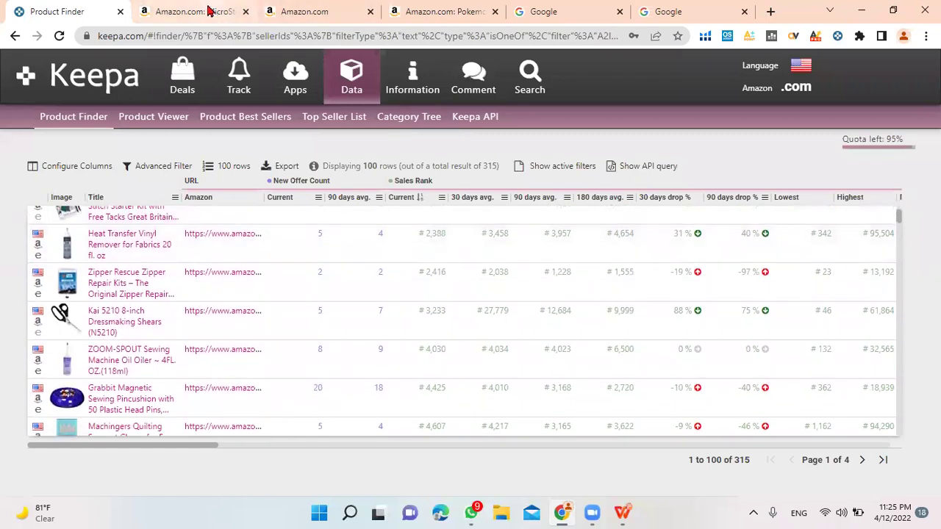
pyautogui.click(209, 11)
pyautogui.moveTo(301, 8); pyautogui.dragTo(191, 9)
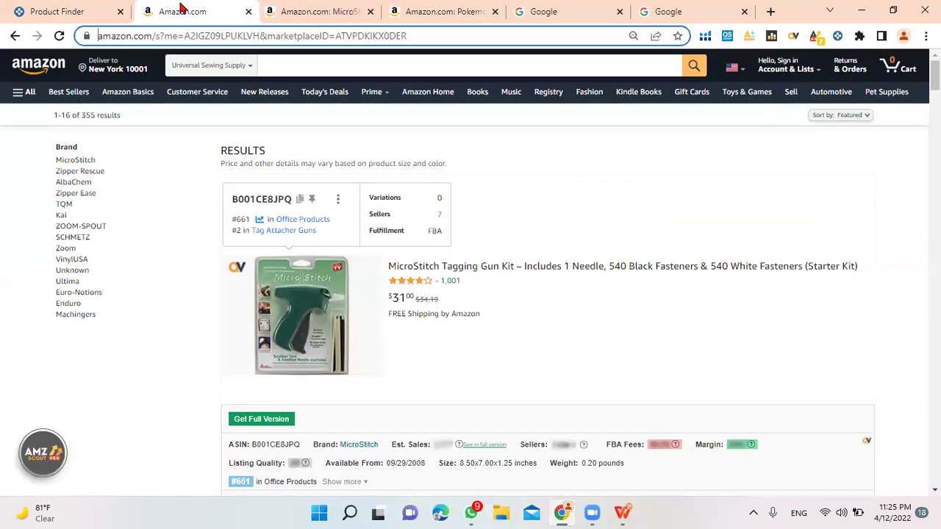
pyautogui.click(74, 9)
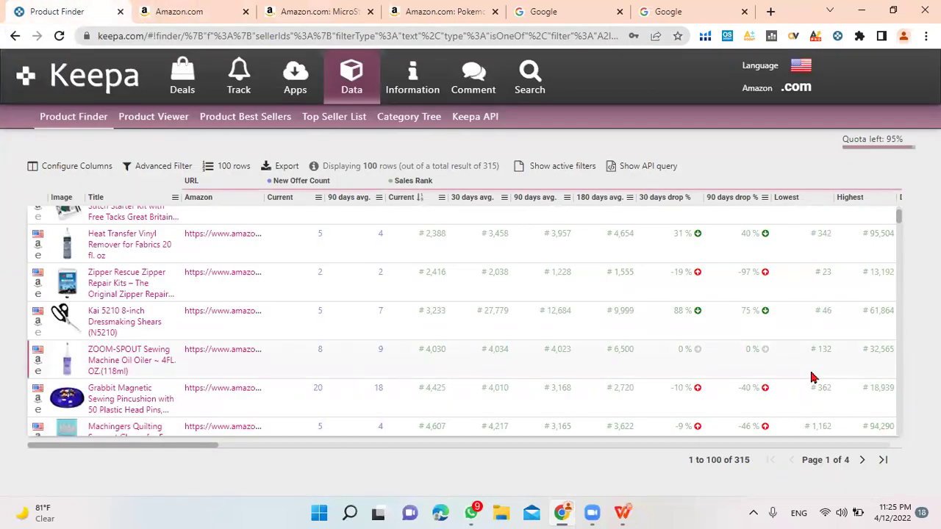
# Step: Look through the seller's product list, examining titles, offer counts and sales ranks
pyautogui.scroll(-3, 813, 377)
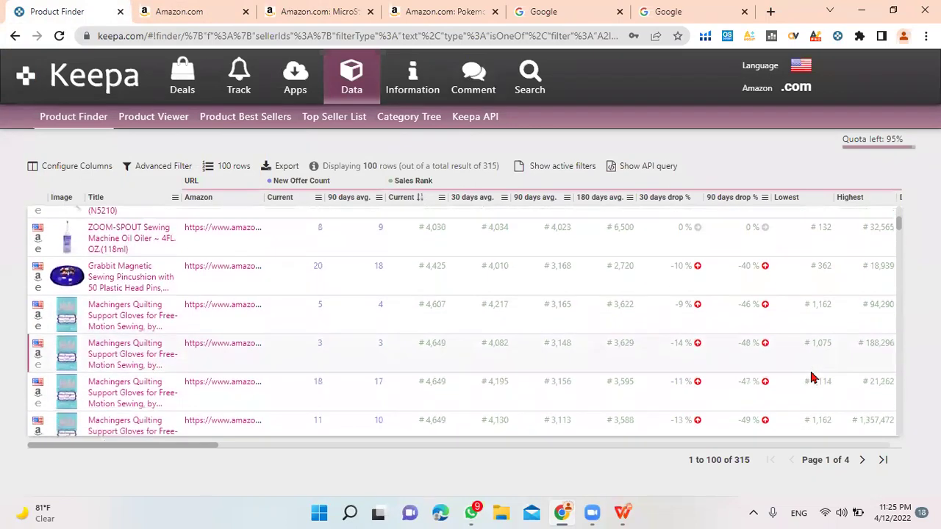
pyautogui.scroll(3, 812, 377)
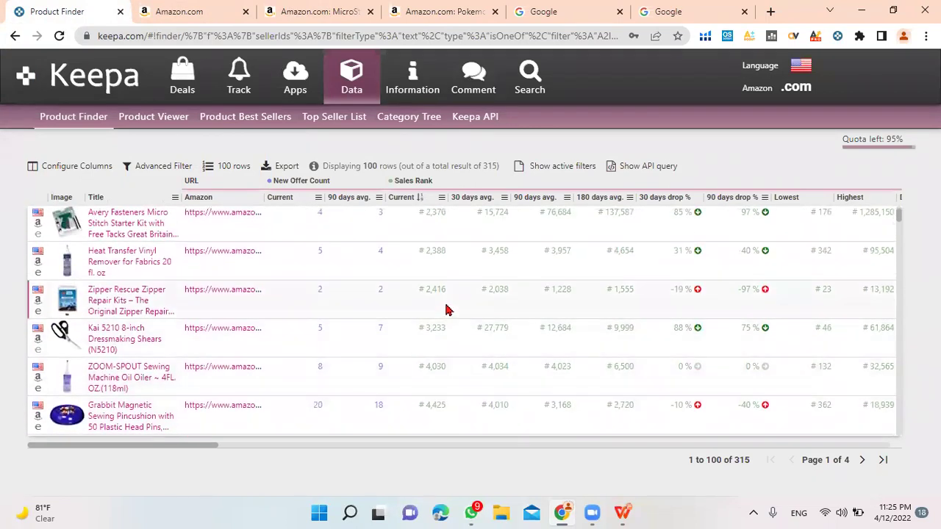
pyautogui.scroll(-10, 449, 310)
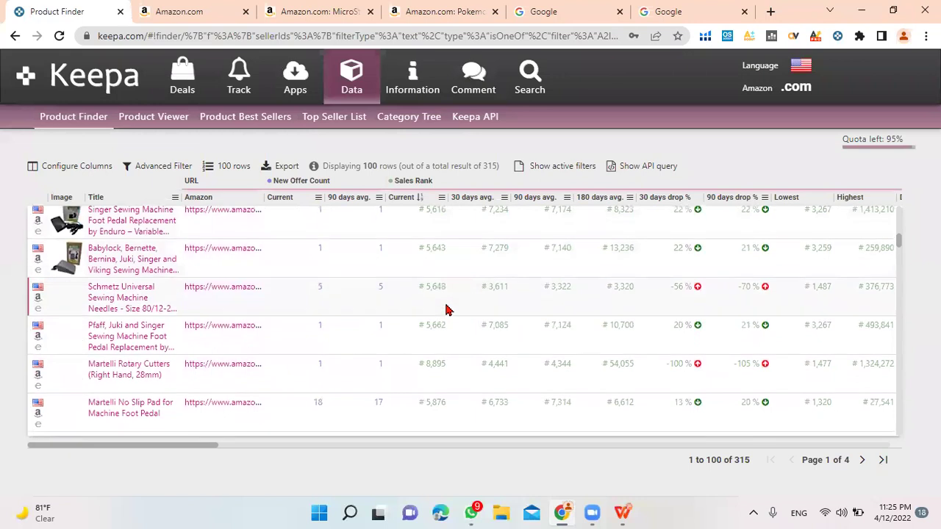
pyautogui.scroll(-5, 448, 309)
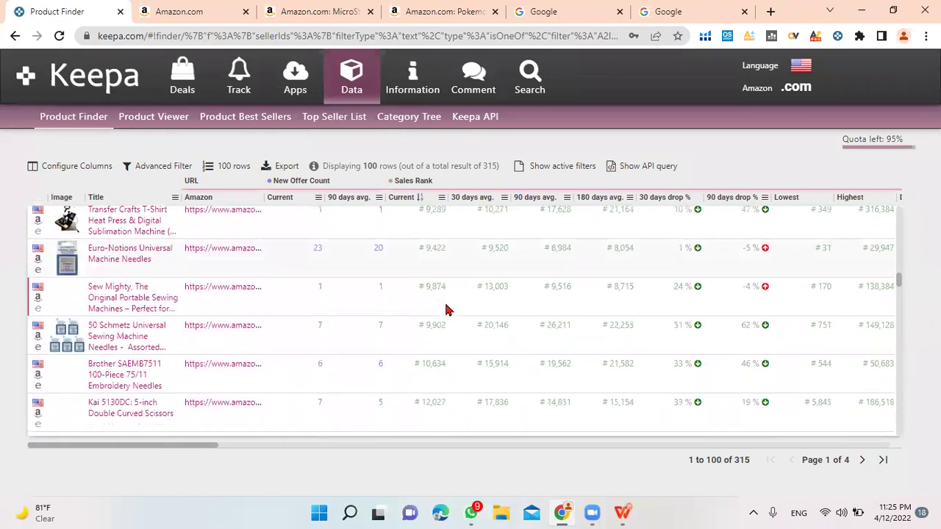
pyautogui.scroll(5, 446, 310)
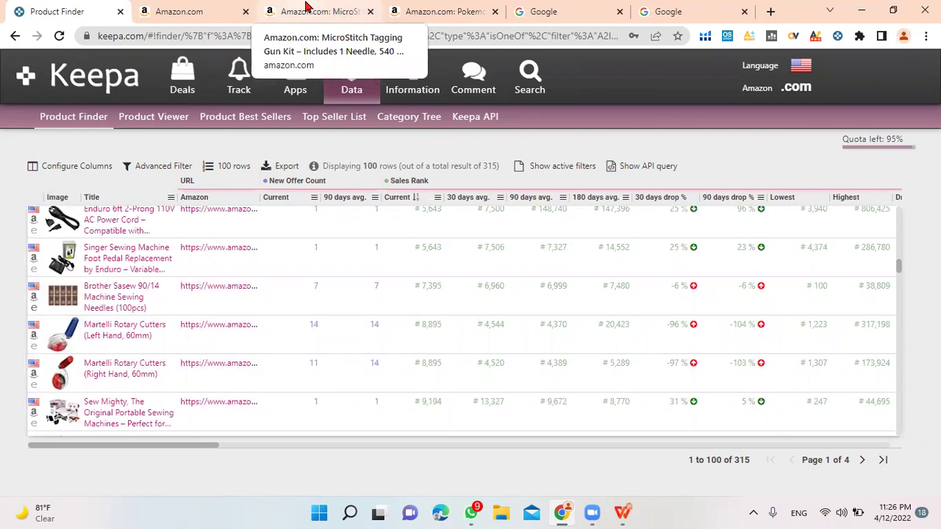
# Step: Limit the seller's products to a 90-day average sales rank of at most 4000 and run the search
pyautogui.click(166, 169)
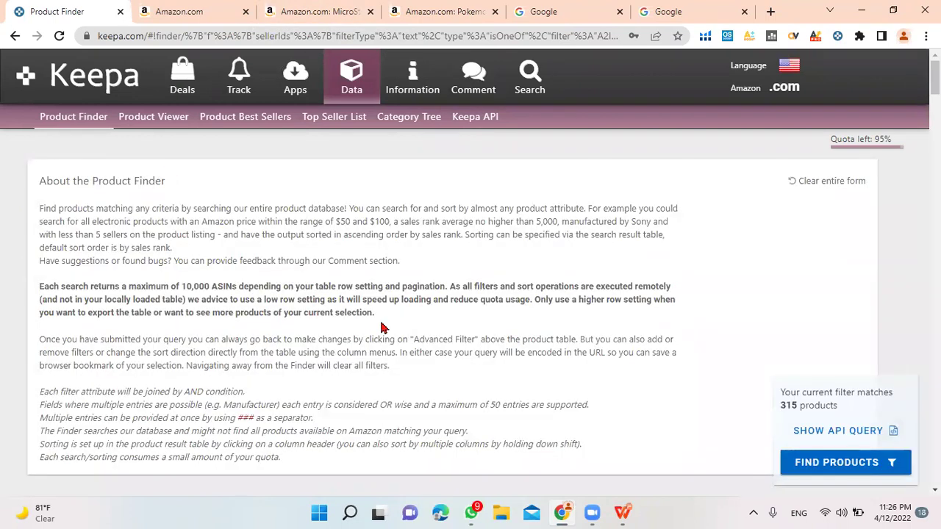
pyautogui.scroll(-8, 381, 327)
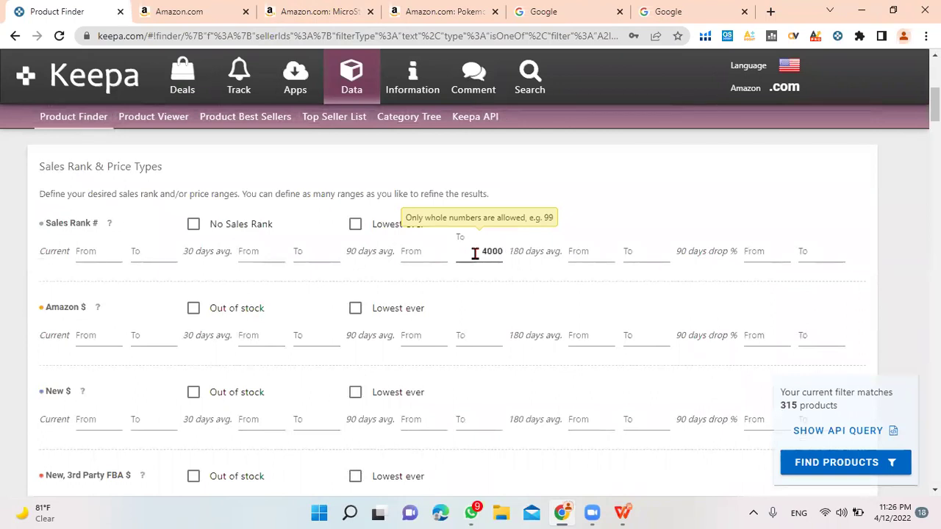
pyautogui.press('Return')
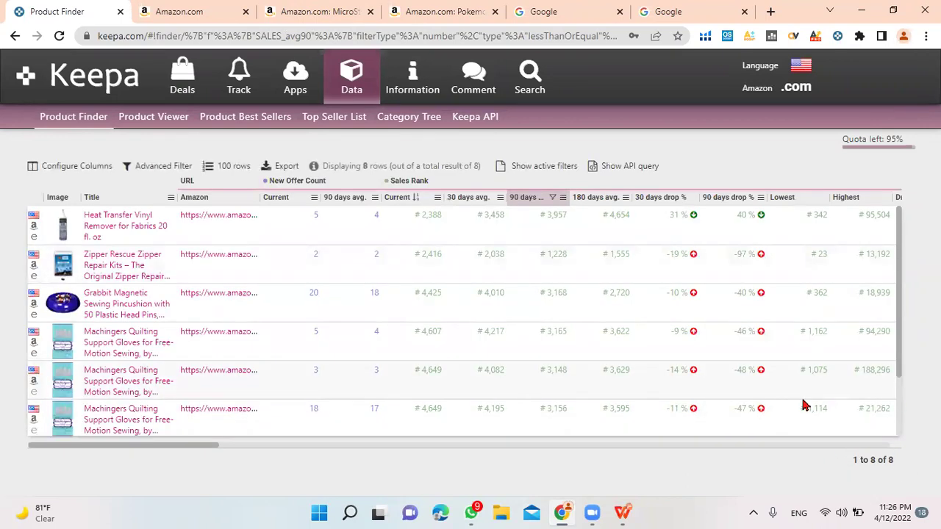
# Step: Raise the upper limit of the 90-day average sales rank in the advanced filter and rerun the search
pyautogui.click(162, 168)
pyautogui.scroll(-3, 607, 356)
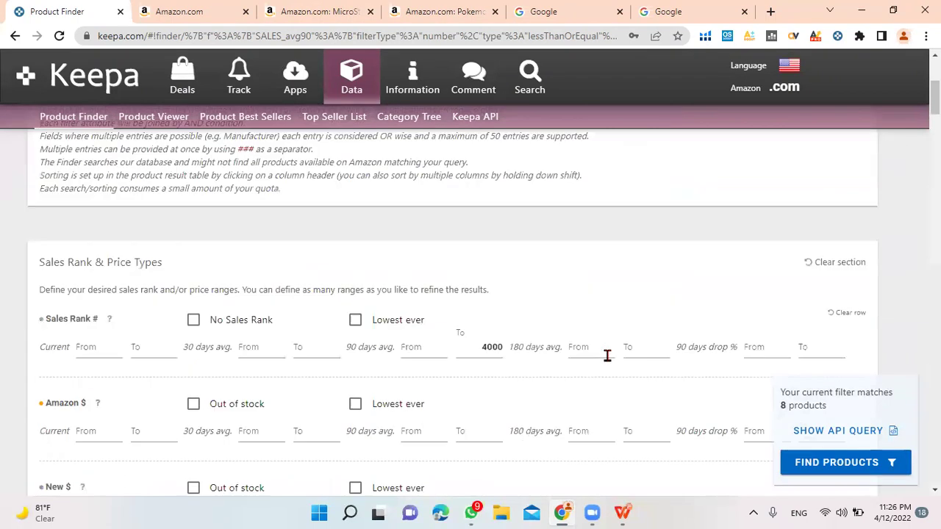
pyautogui.scroll(-1, 607, 355)
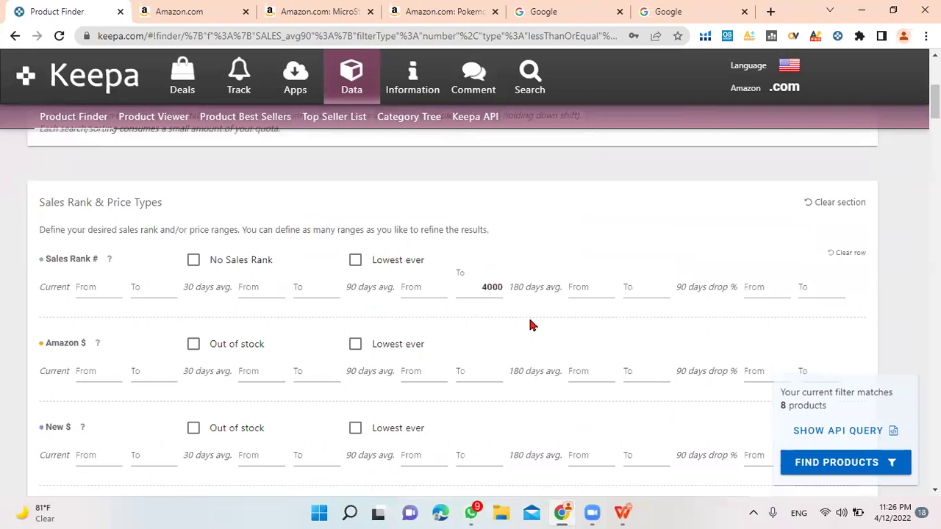
pyautogui.click(503, 290)
pyautogui.press('Return')
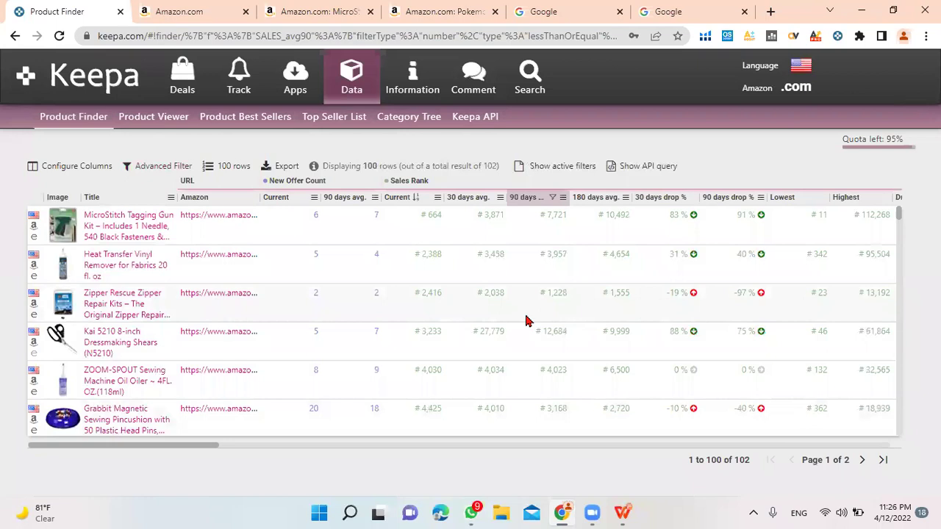
# Step: Reopen the advanced filter form, switch to the Universal Sewing Supply storefront on Amazon, and examine its brand list and product listings
pyautogui.click(164, 167)
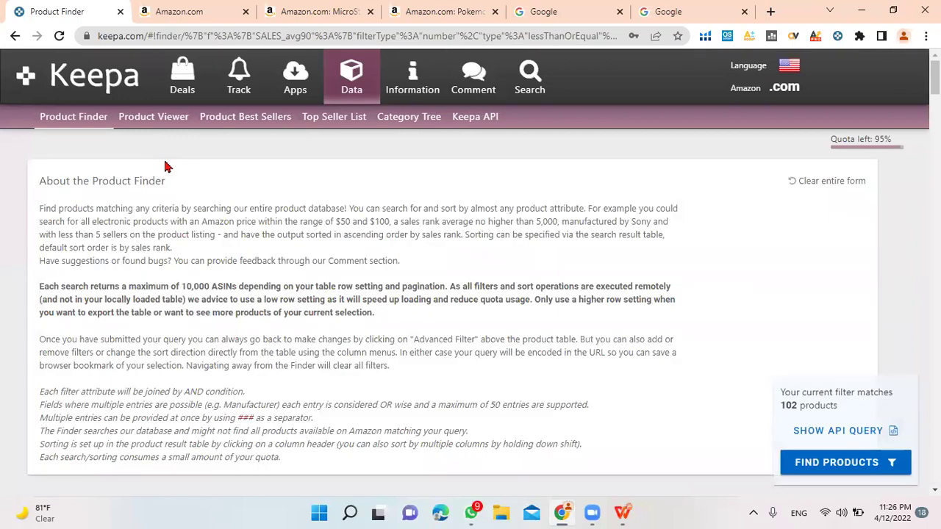
pyautogui.click(340, 9)
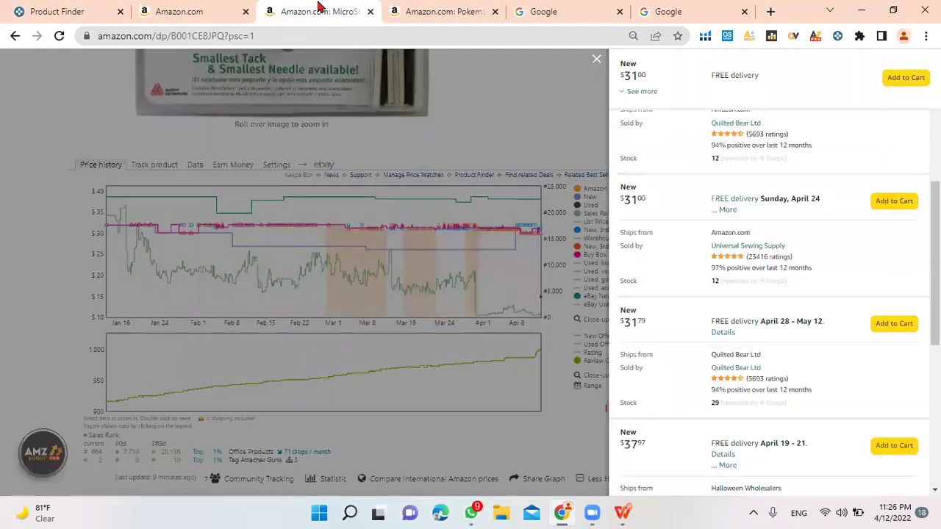
pyautogui.click(217, 9)
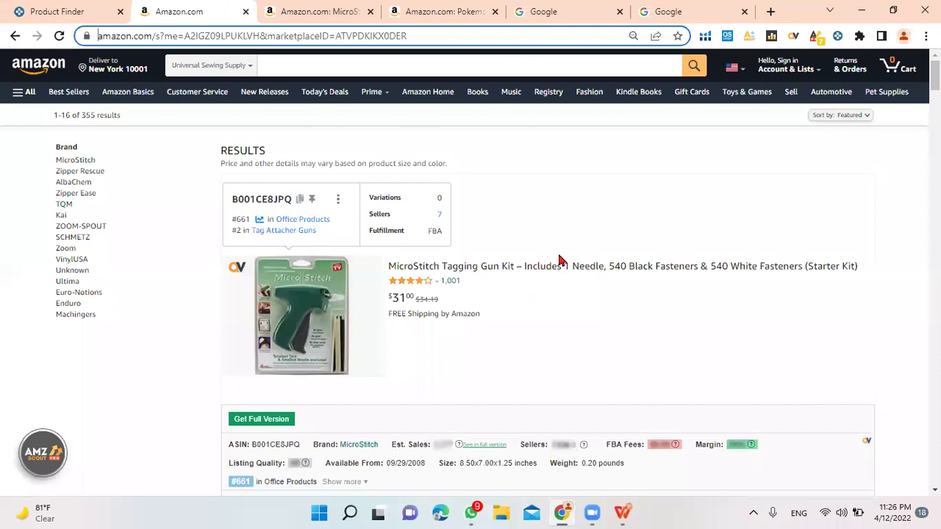
pyautogui.scroll(-1, 515, 250)
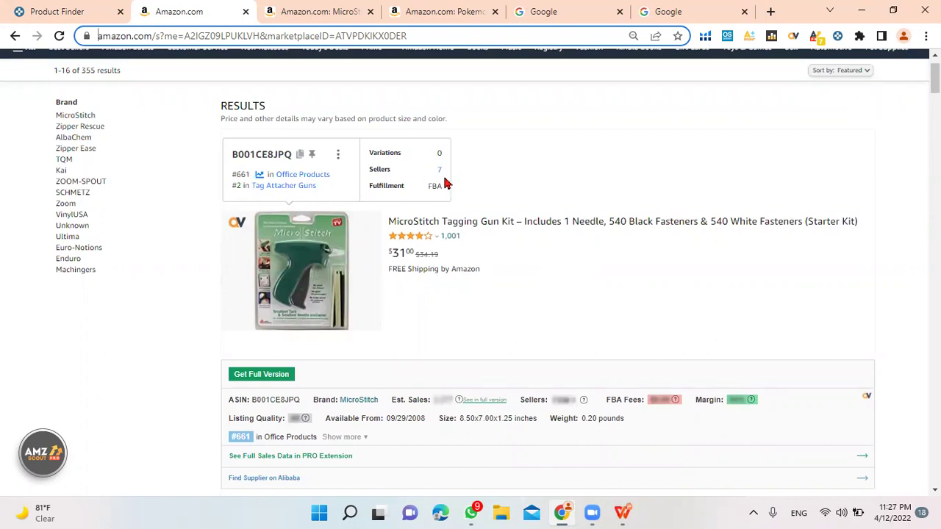
pyautogui.scroll(-4, 445, 184)
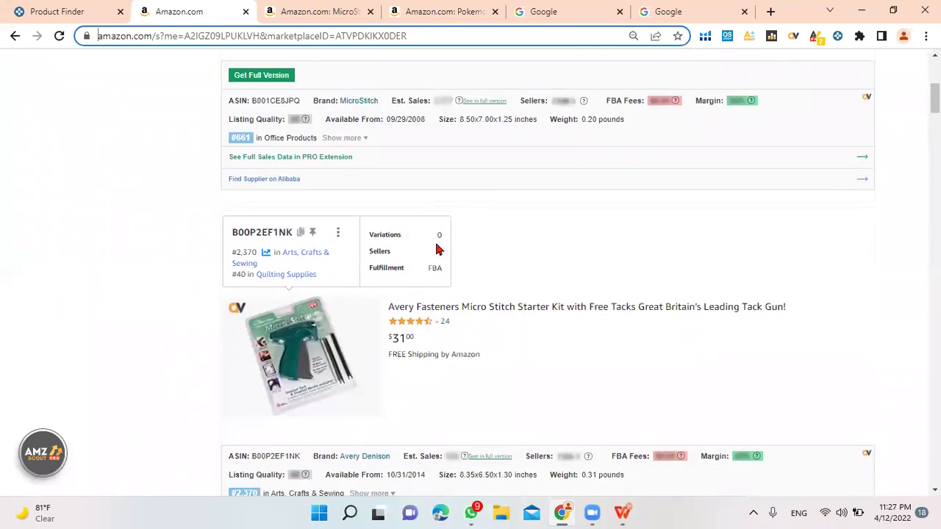
pyautogui.scroll(-3, 645, 357)
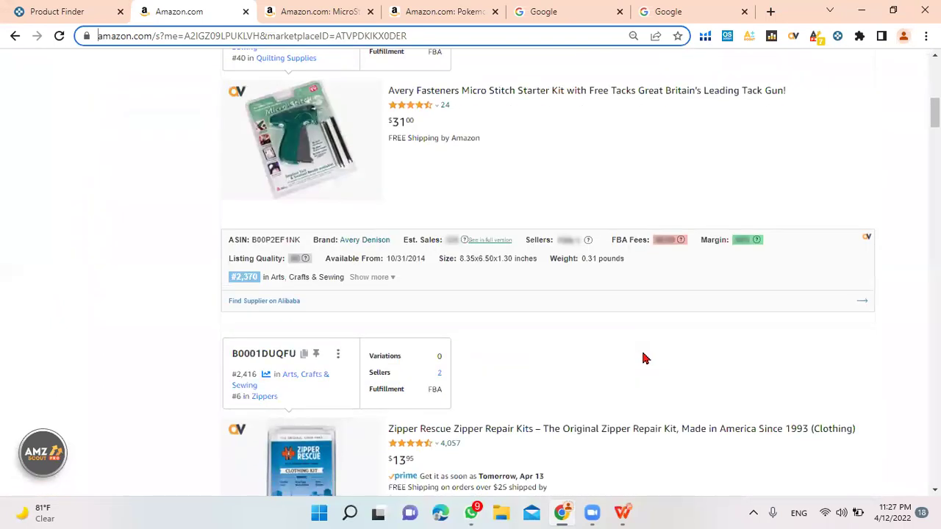
pyautogui.scroll(-2, 645, 358)
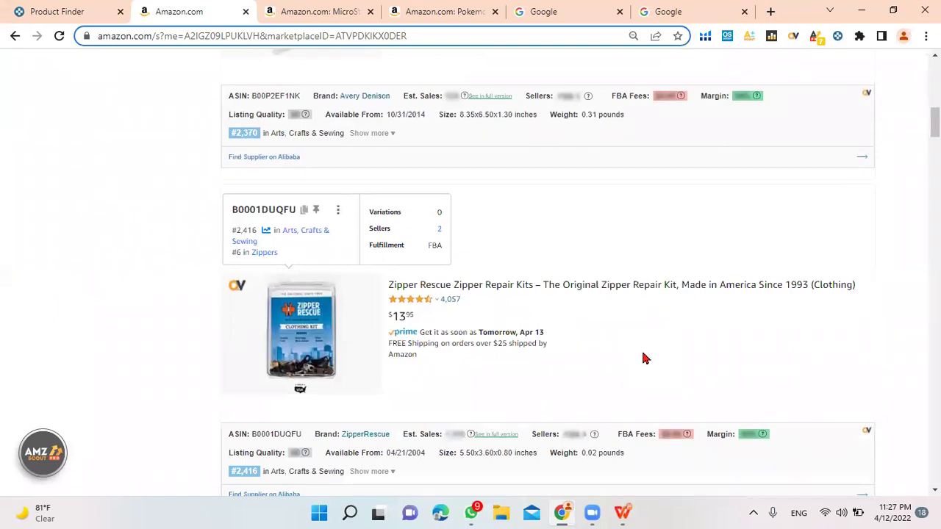
pyautogui.scroll(10, 645, 358)
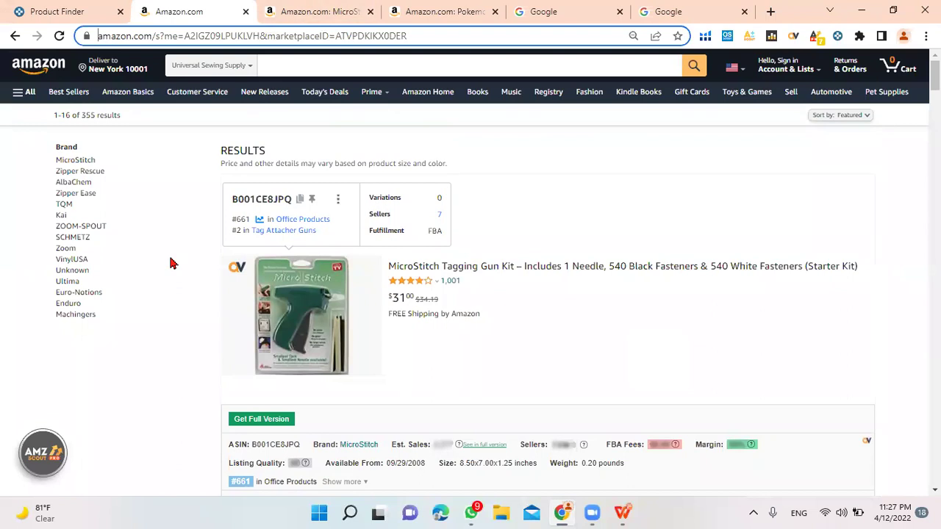
# Step: Return to Keepa and look over the sales rank and price filters in the Product Finder form
pyautogui.click(101, 7)
pyautogui.scroll(-3, 410, 259)
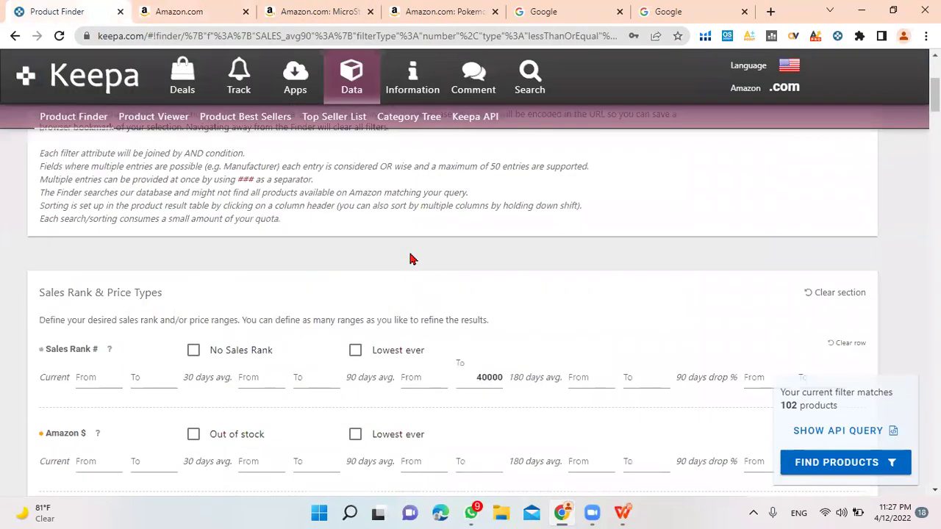
pyautogui.scroll(-3, 411, 258)
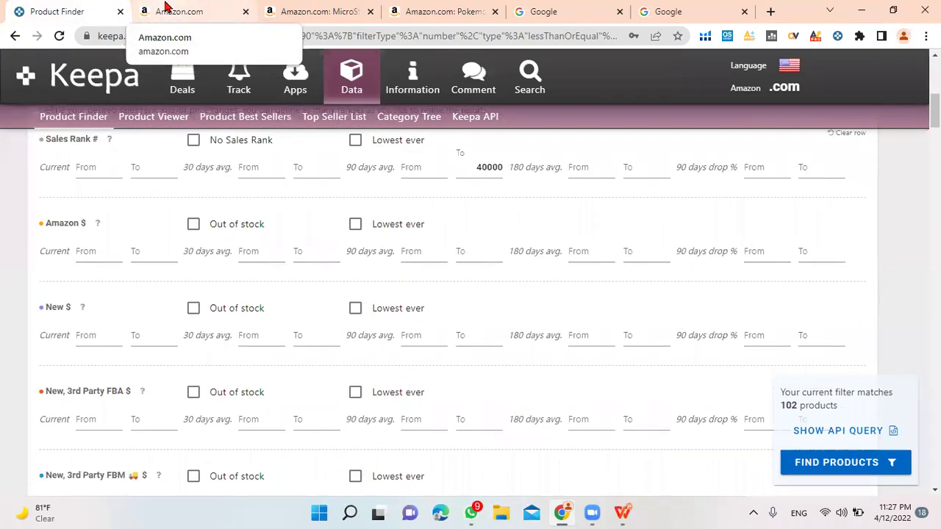
pyautogui.click(166, 7)
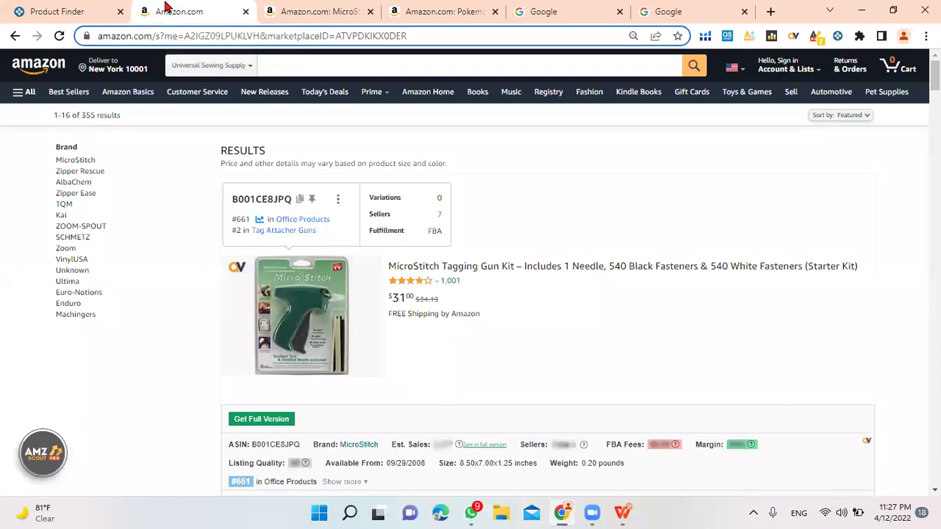
pyautogui.click(41, 9)
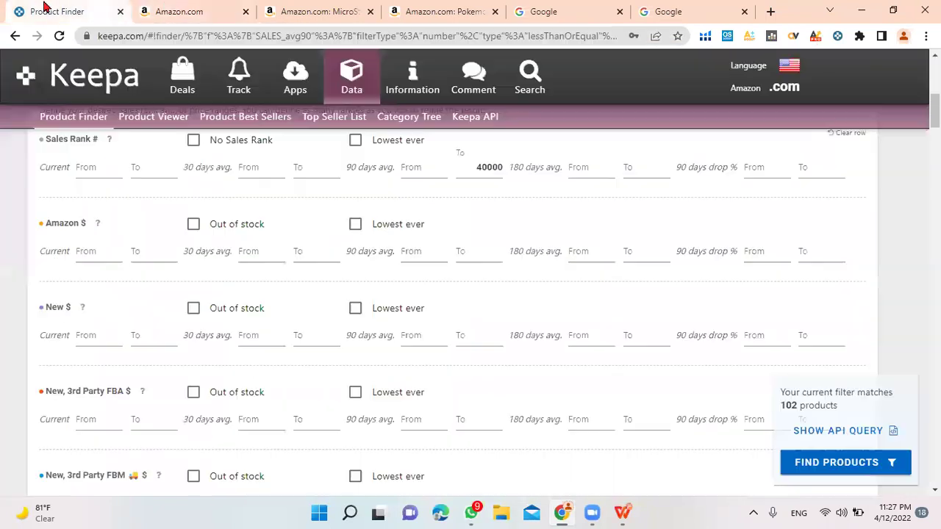
pyautogui.scroll(-8, 428, 301)
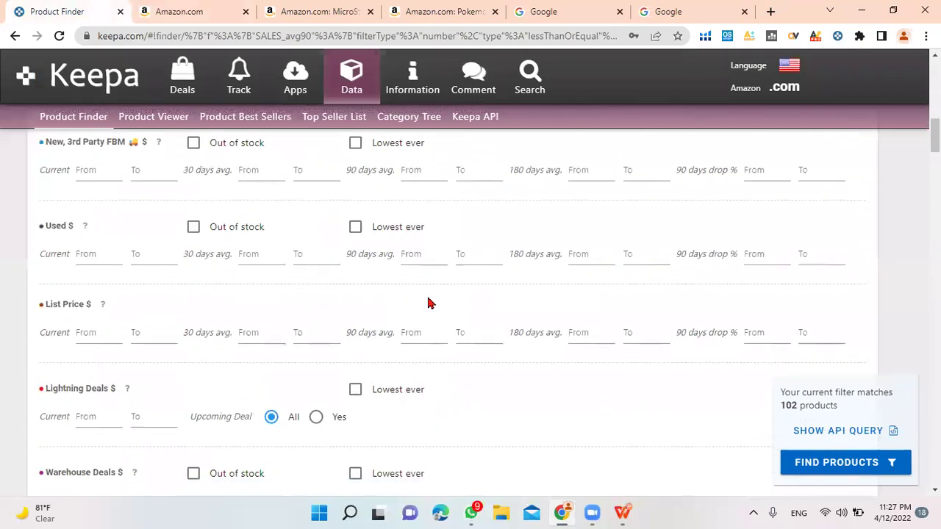
pyautogui.scroll(5, 429, 294)
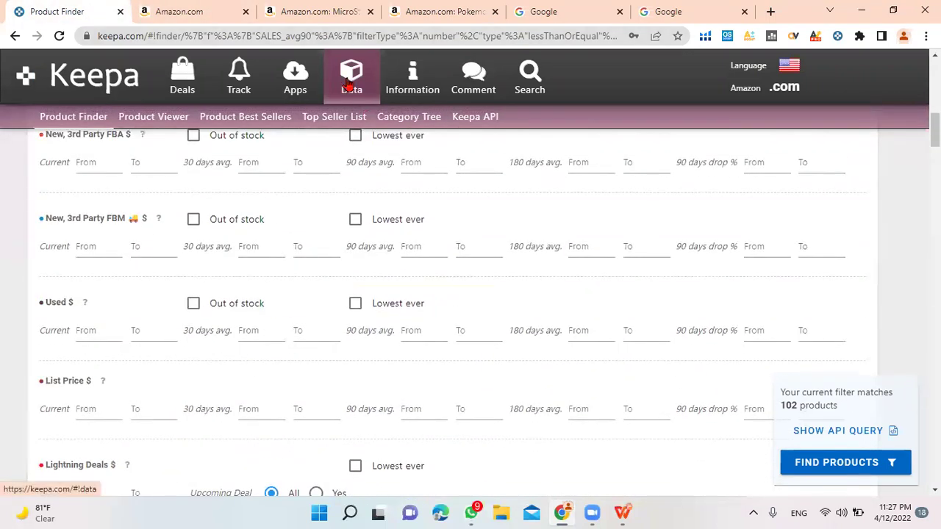
# Step: Start a blank Product Finder search limited to a 90-day average sales rank of at most 50000 with Amazon out of stock
pyautogui.click(368, 101)
pyautogui.click(66, 122)
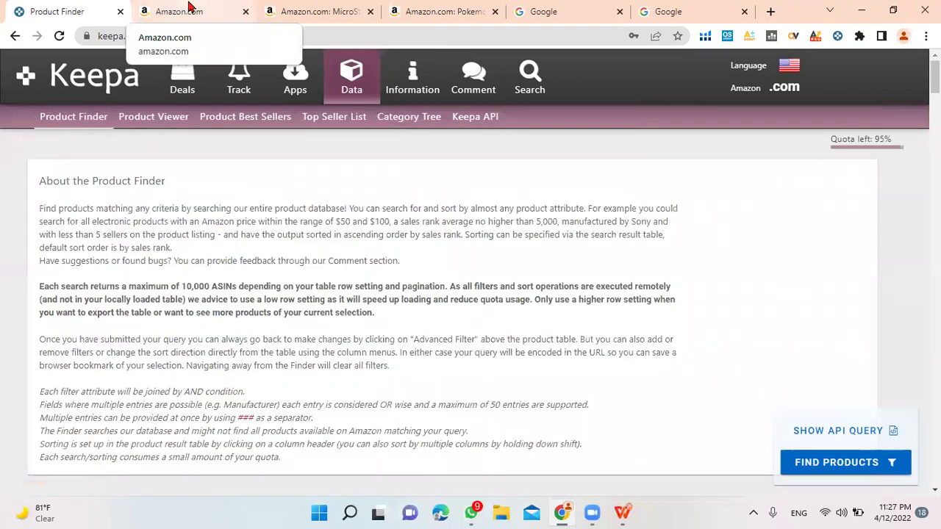
pyautogui.scroll(-5, 248, 290)
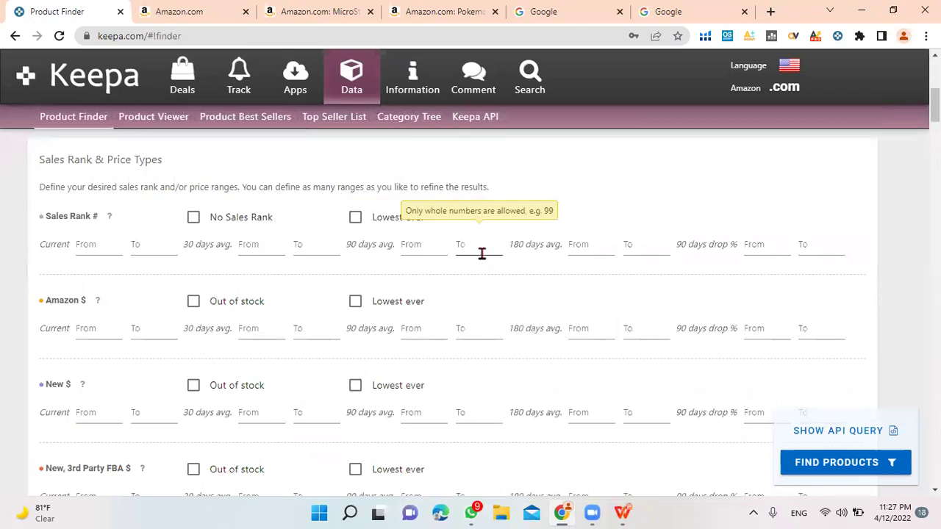
pyautogui.write('50000')
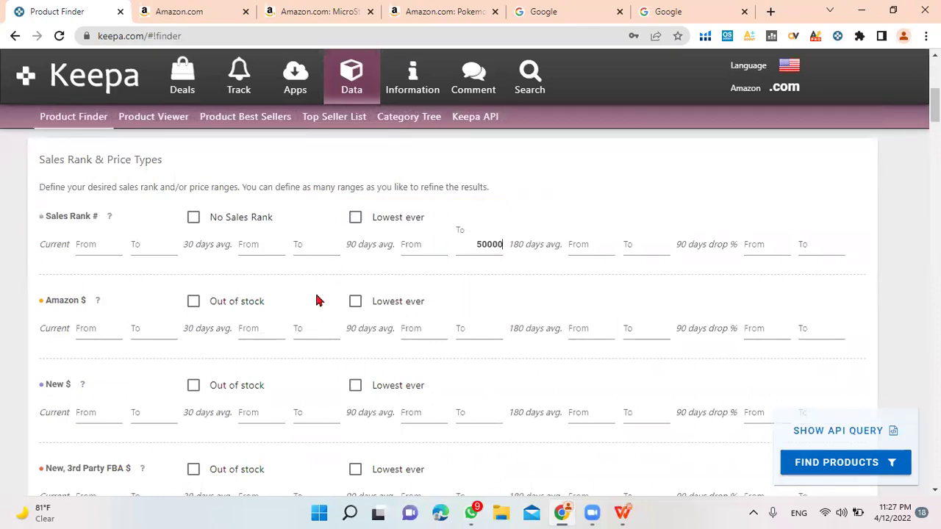
pyautogui.click(193, 301)
# Step: Copy the brand MicroStitch from the seller's Amazon storefront and add it to Keepa's Brand filter
pyautogui.scroll(-8, 227, 308)
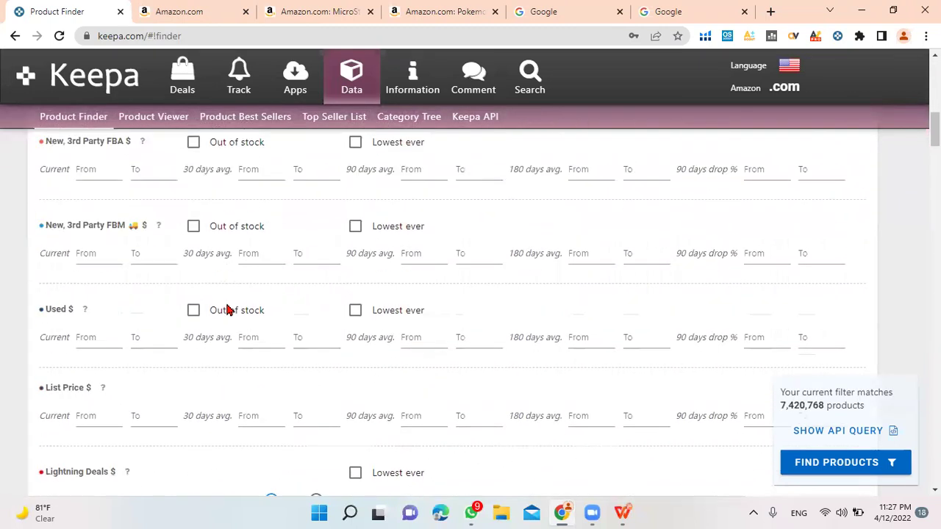
pyautogui.scroll(-15, 228, 309)
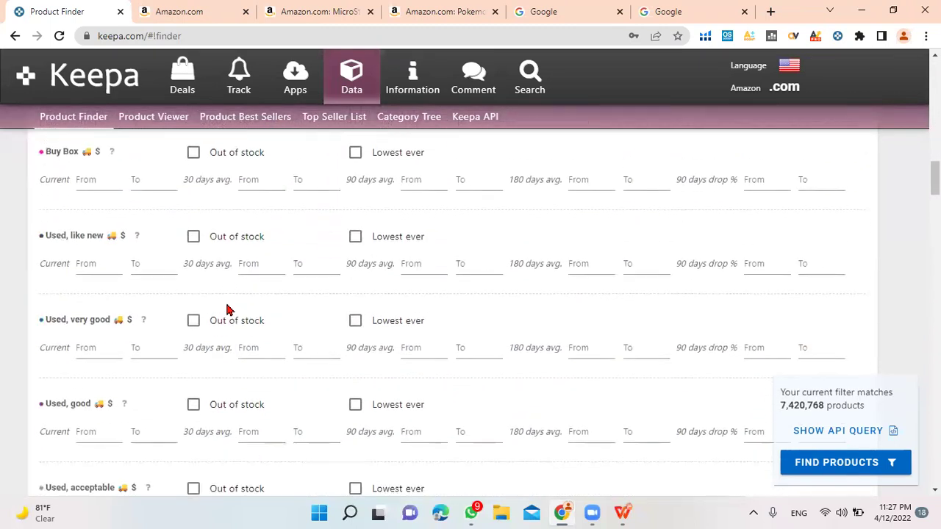
pyautogui.scroll(-3, 227, 305)
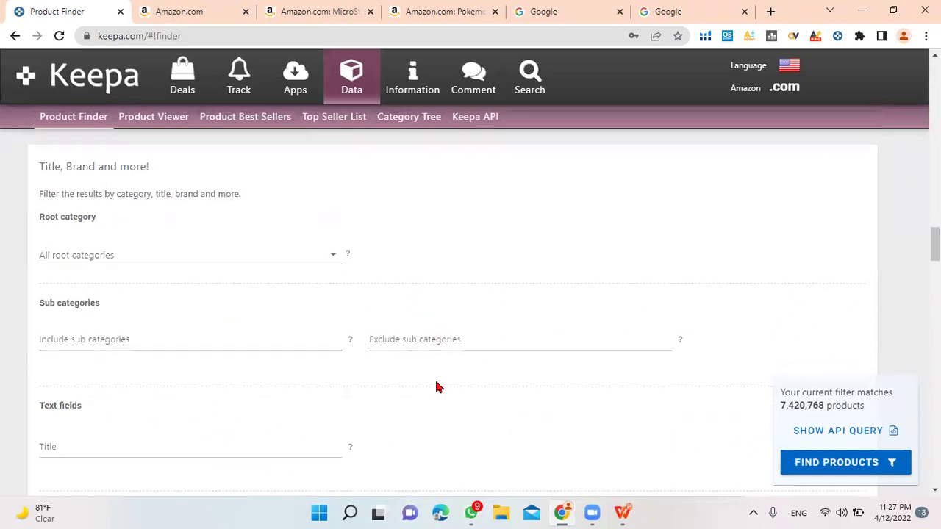
pyautogui.scroll(-3, 437, 382)
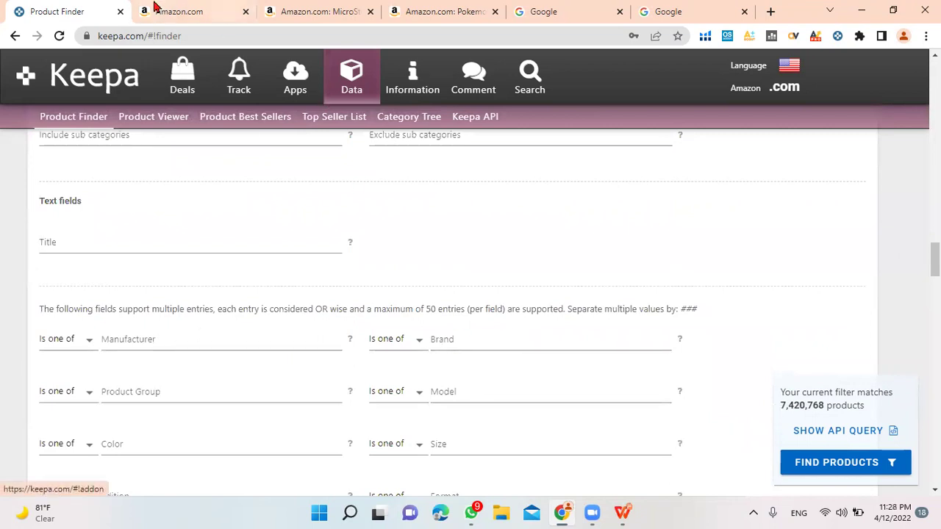
pyautogui.click(294, 9)
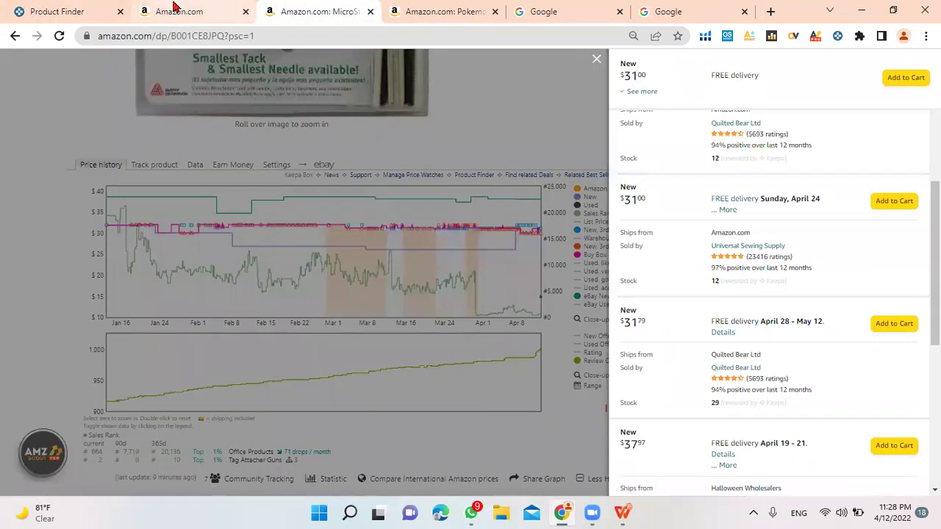
pyautogui.click(197, 10)
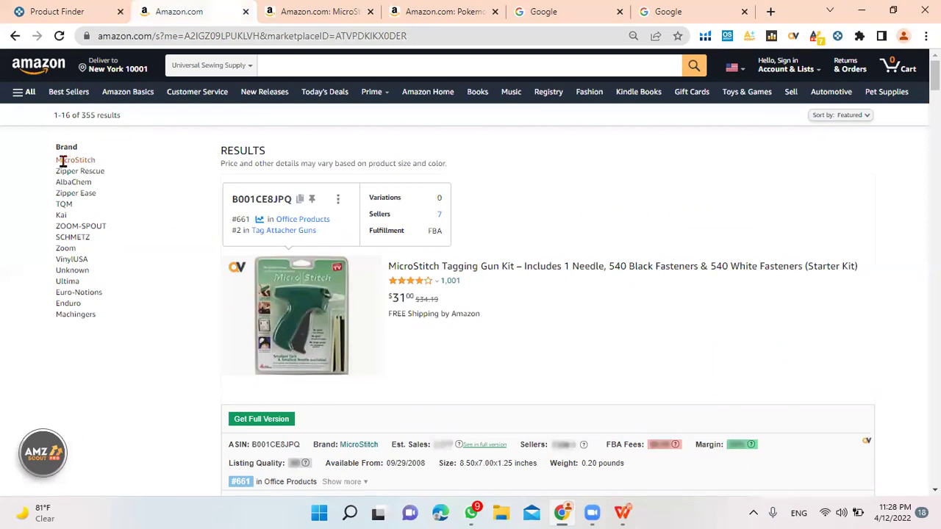
pyautogui.moveTo(94, 161); pyautogui.dragTo(57, 161)
pyautogui.hotkey('ctrl', 'c')
pyautogui.click(72, 7)
pyautogui.click(458, 337)
pyautogui.hotkey('ctrl', 'v')
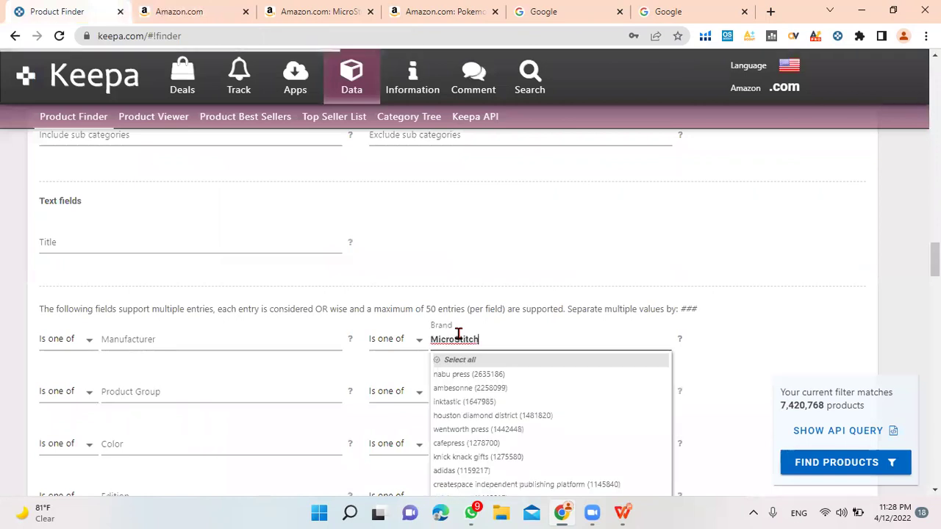
pyautogui.click(599, 359)
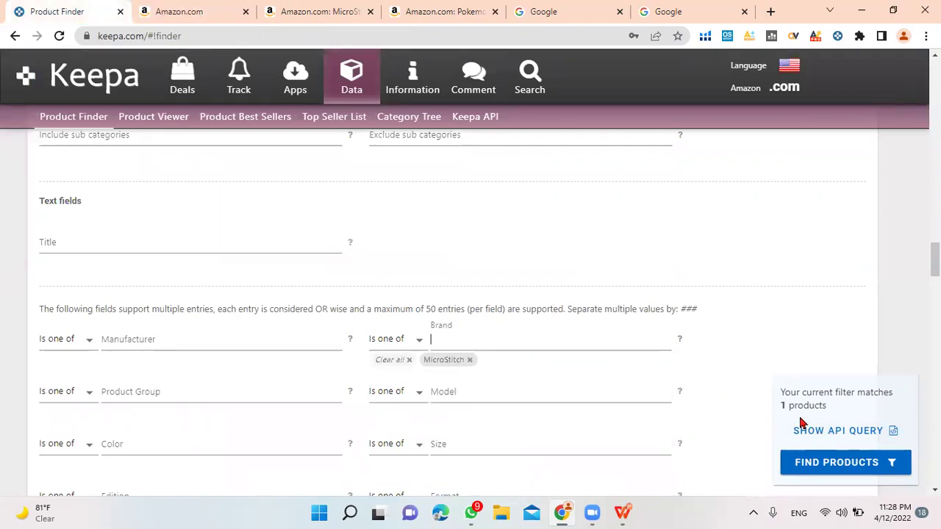
# Step: Check the 90-day average sales rank limit and the Amazon out-of-stock setting in the filter form
pyautogui.scroll(15, 754, 275)
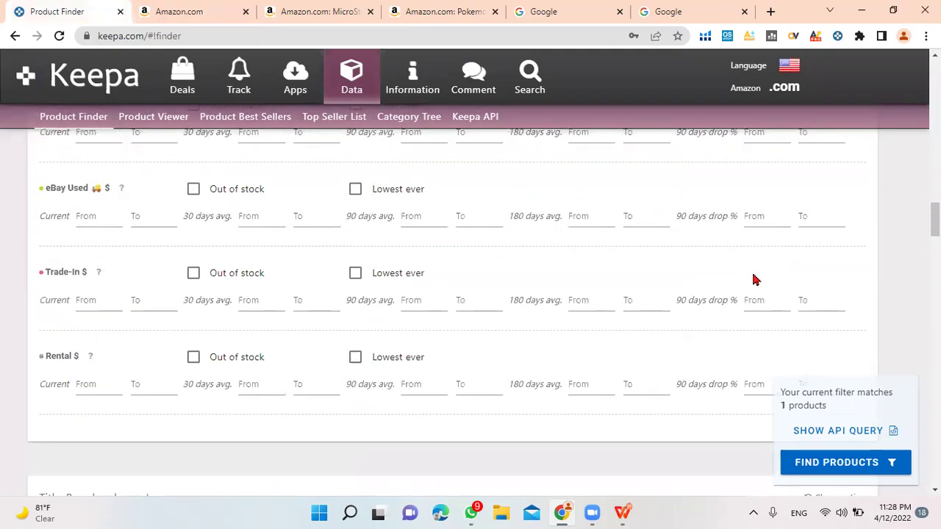
pyautogui.scroll(15, 753, 276)
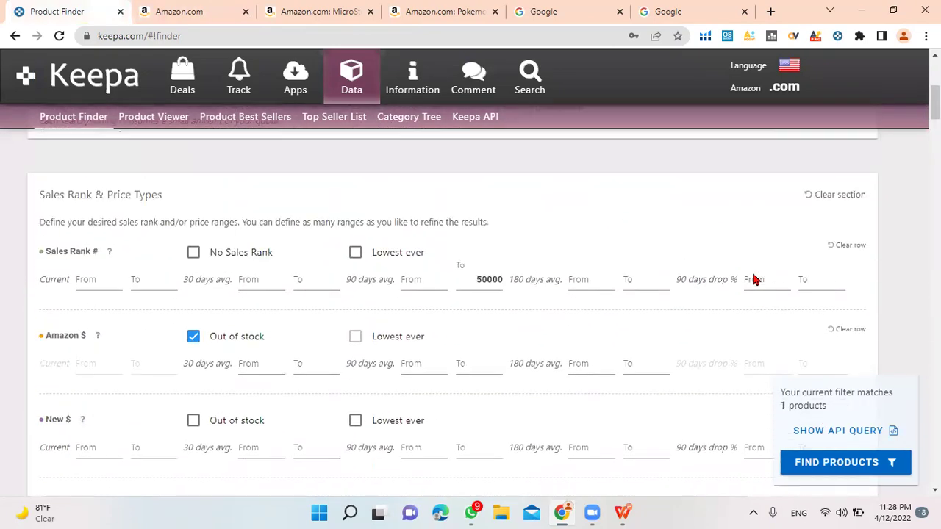
pyautogui.scroll(-3, 753, 276)
pyautogui.scroll(-1, 752, 277)
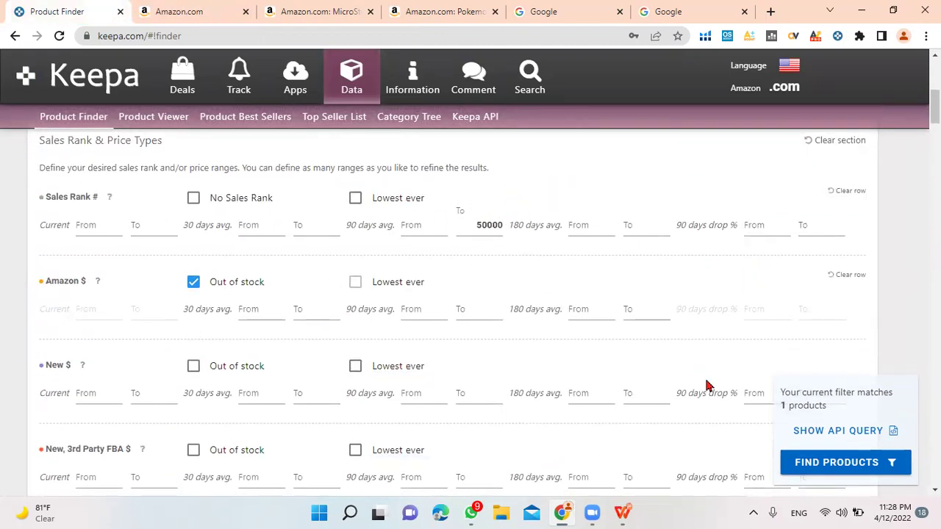
# Step: Remove MicroStitch from the Brand filter
pyautogui.scroll(-8, 705, 386)
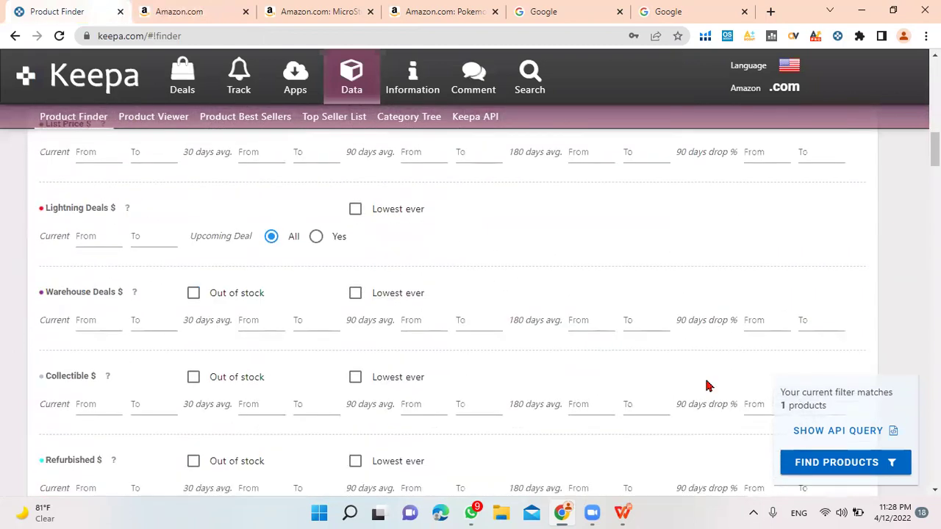
pyautogui.scroll(-2, 705, 386)
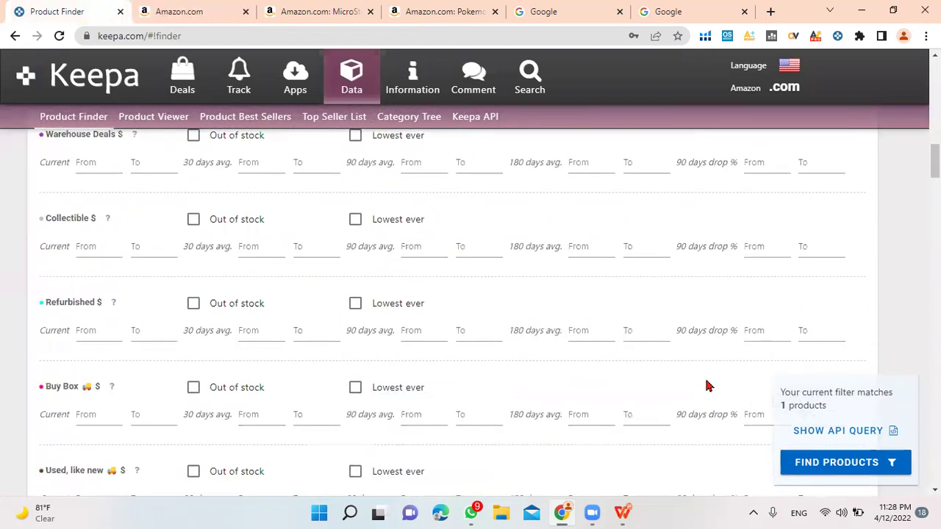
pyautogui.scroll(-2, 857, 393)
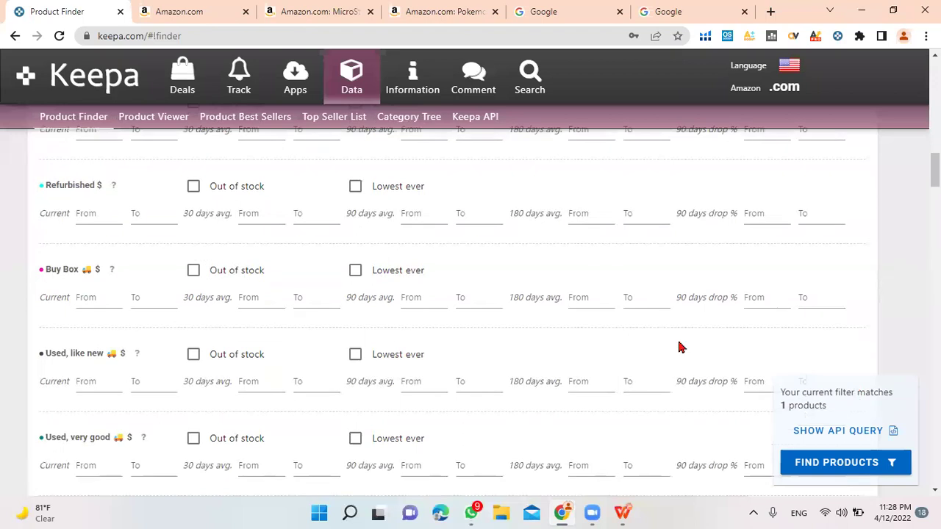
pyautogui.scroll(-10, 680, 347)
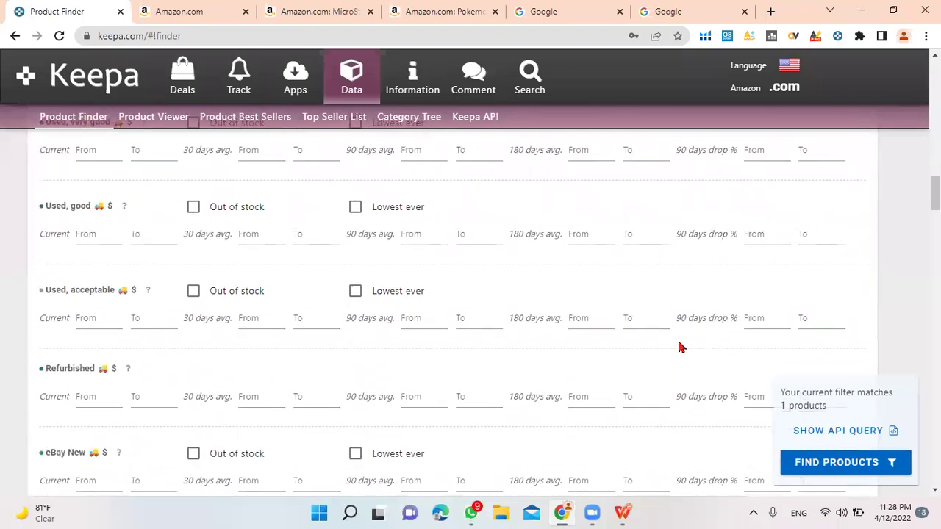
pyautogui.scroll(-5, 680, 347)
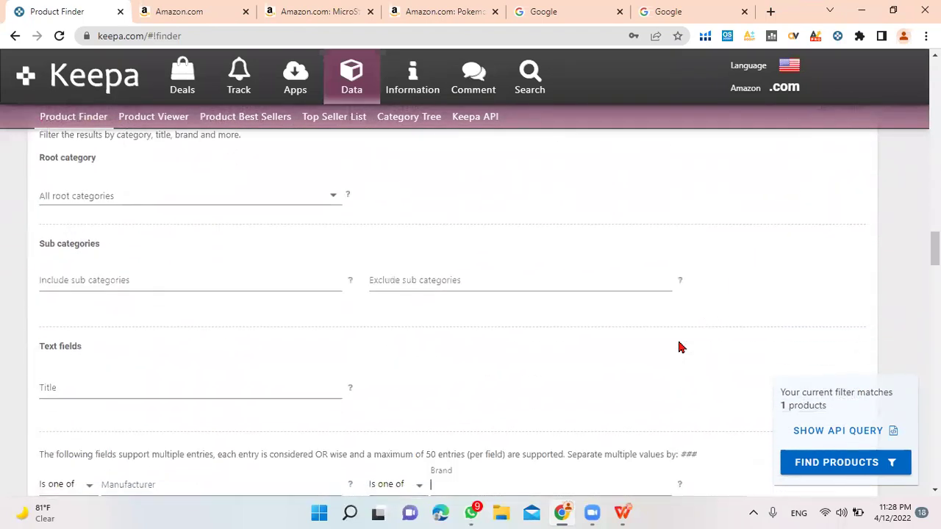
pyautogui.scroll(-2, 679, 341)
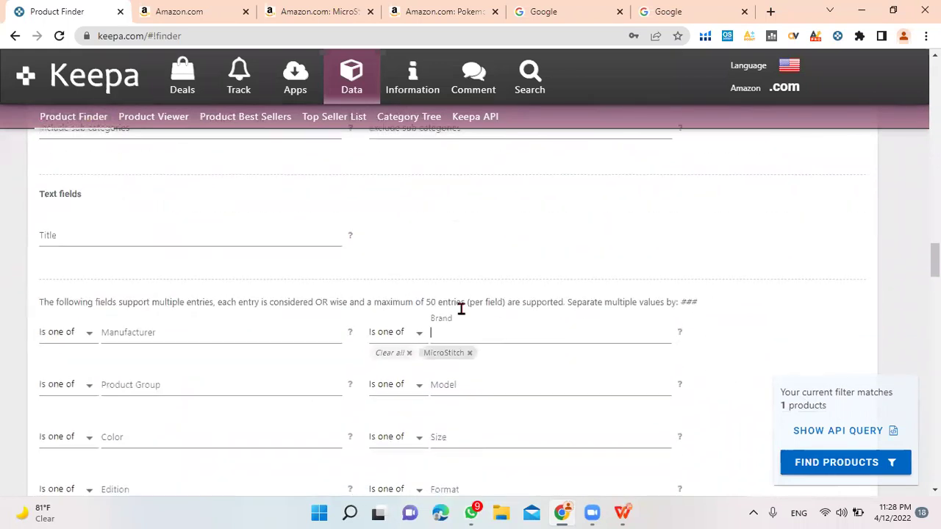
pyautogui.click(469, 352)
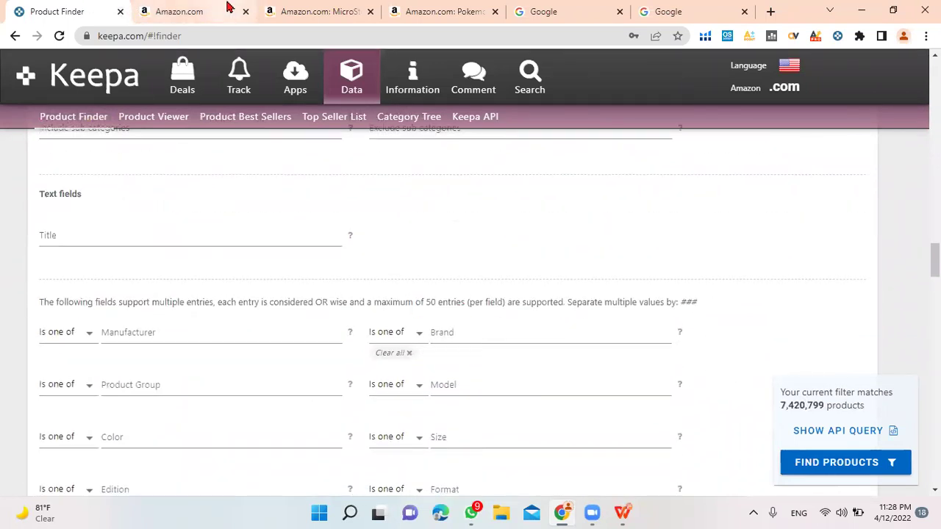
# Step: Copy the brand Zipper Ease from the seller's Amazon storefront, try it in Keepa's Brand filter, and remove it again
pyautogui.click(191, 11)
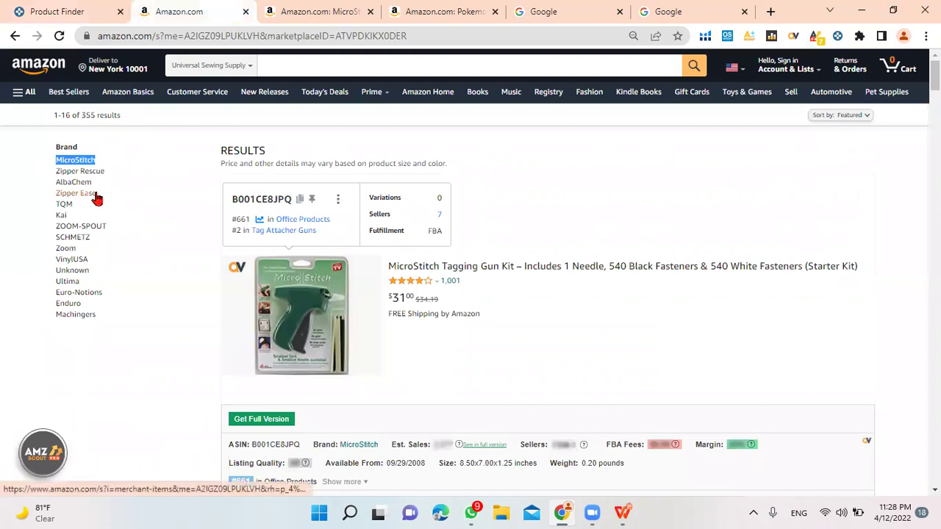
pyautogui.moveTo(96, 196); pyautogui.dragTo(57, 197)
pyautogui.hotkey('ctrl', 'c')
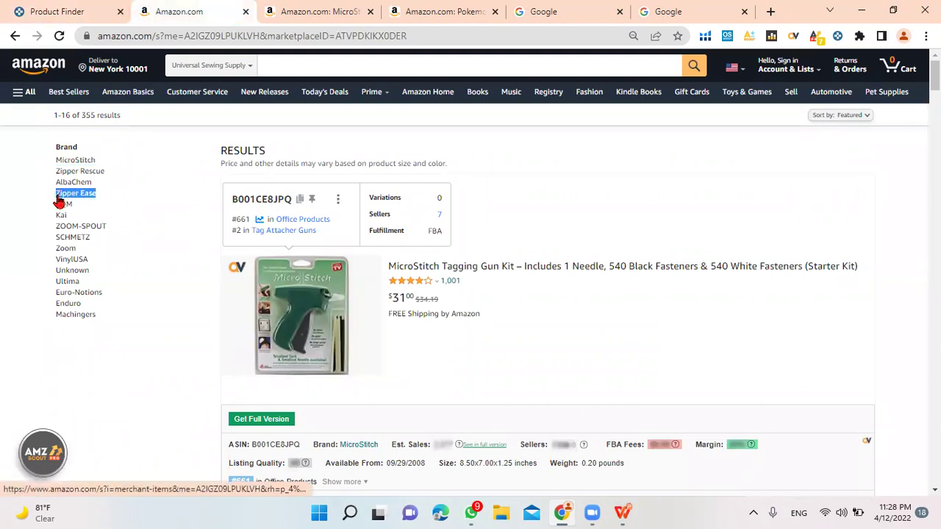
pyautogui.click(40, 11)
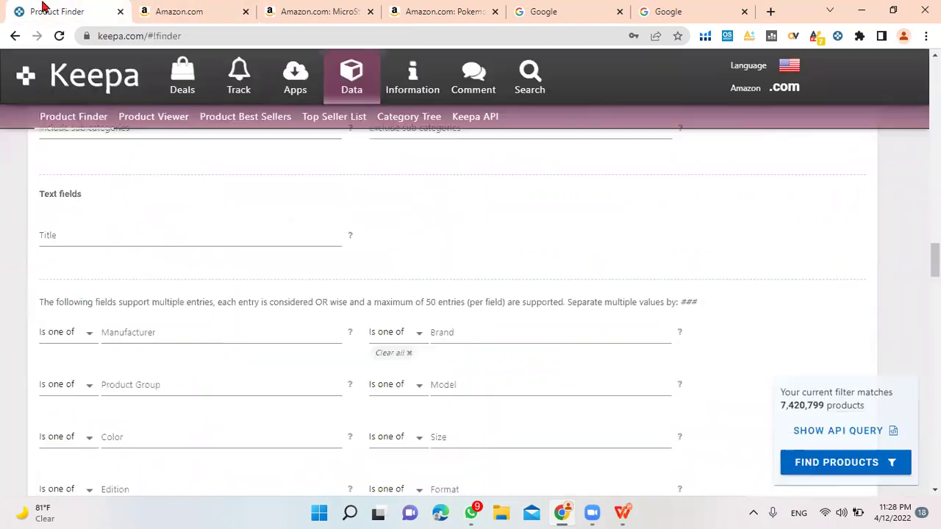
pyautogui.click(456, 333)
pyautogui.hotkey('ctrl', 'v')
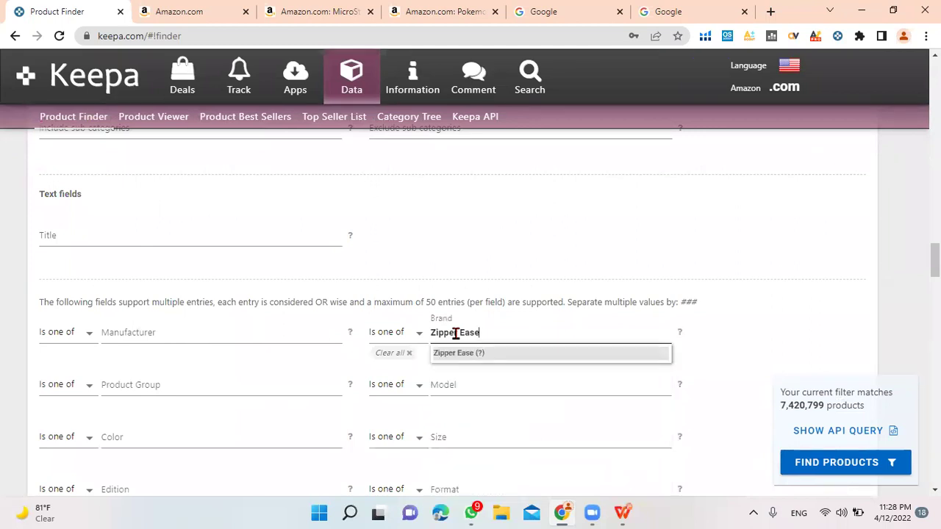
pyautogui.press('Return')
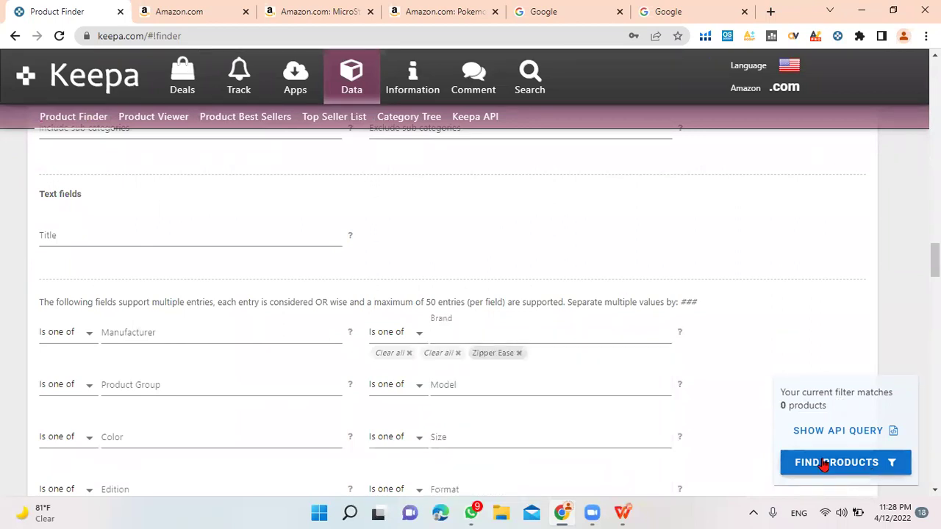
pyautogui.click(519, 355)
# Step: Copy the brand Zoom from the Amazon storefront and add all its matching brands to Keepa's Brand filter
pyautogui.click(199, 9)
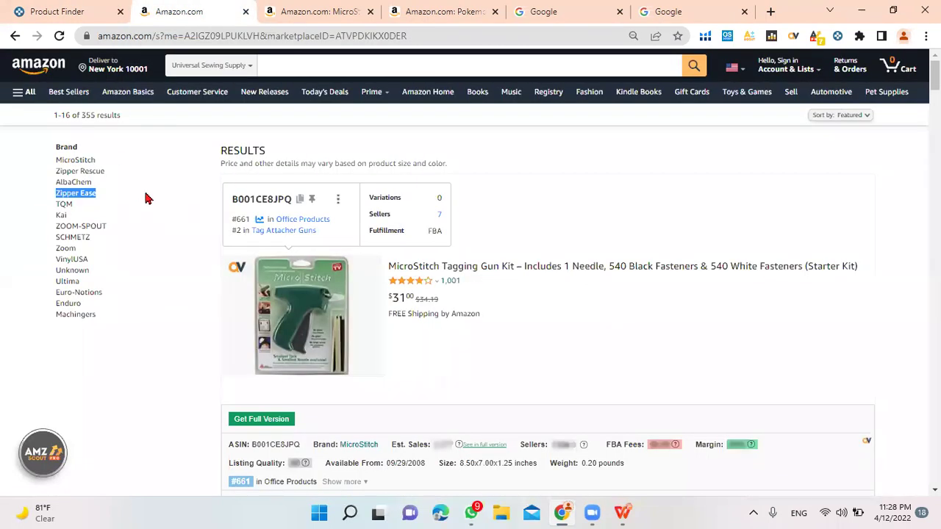
pyautogui.moveTo(79, 251); pyautogui.dragTo(57, 248)
pyautogui.hotkey('ctrl', 'c')
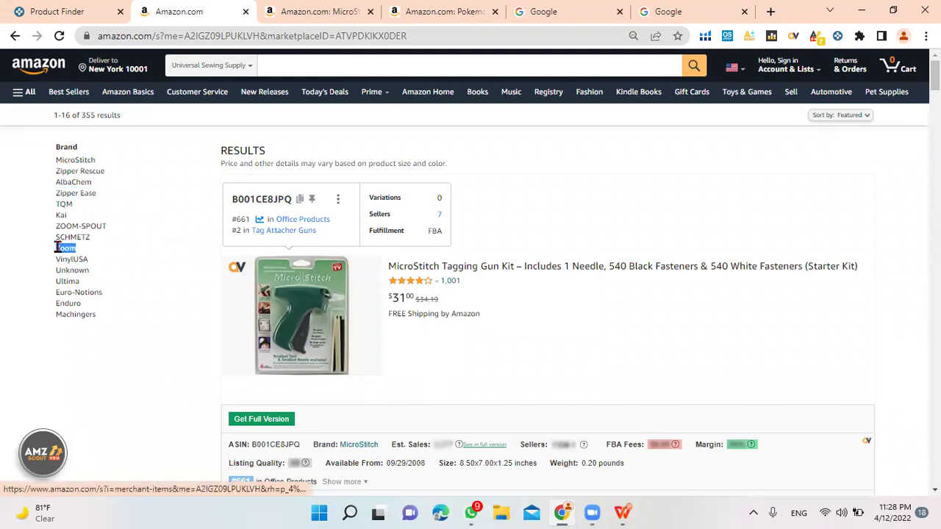
pyautogui.click(44, 11)
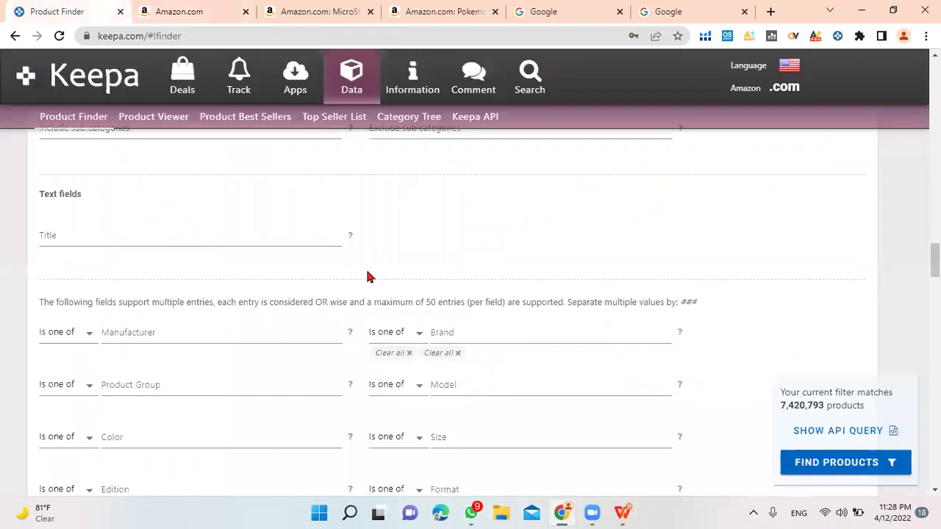
pyautogui.click(474, 333)
pyautogui.hotkey('ctrl', 'v')
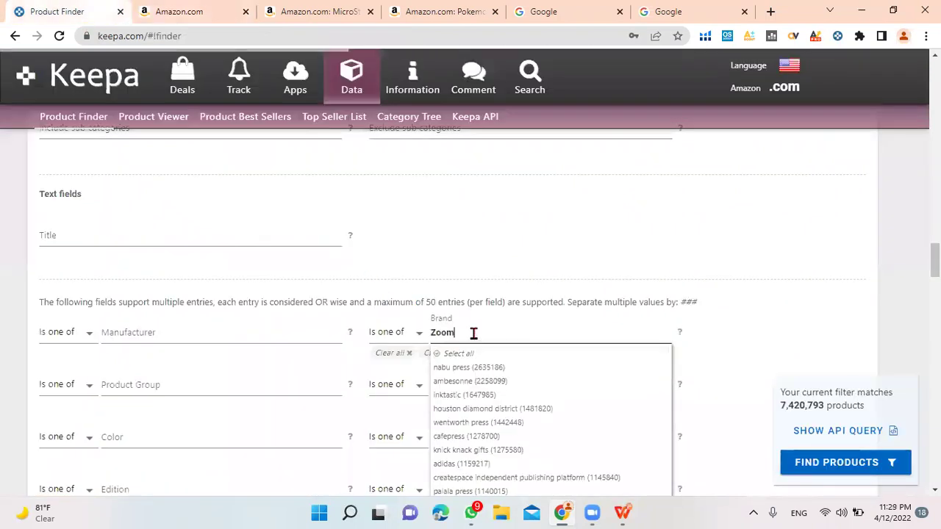
pyautogui.press('Return')
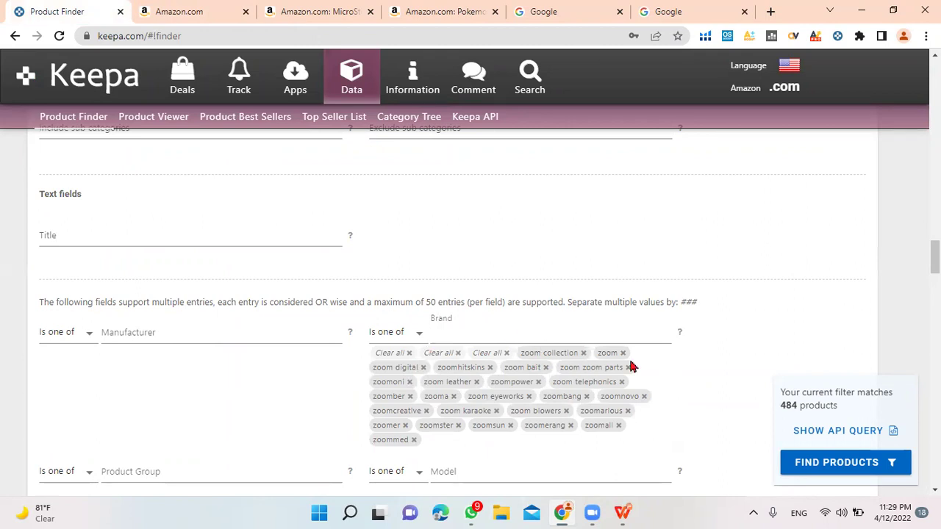
# Step: Clear the Brand filter and add only the exact brand zoom
pyautogui.click(410, 355)
pyautogui.click(467, 334)
pyautogui.write('Zoom')
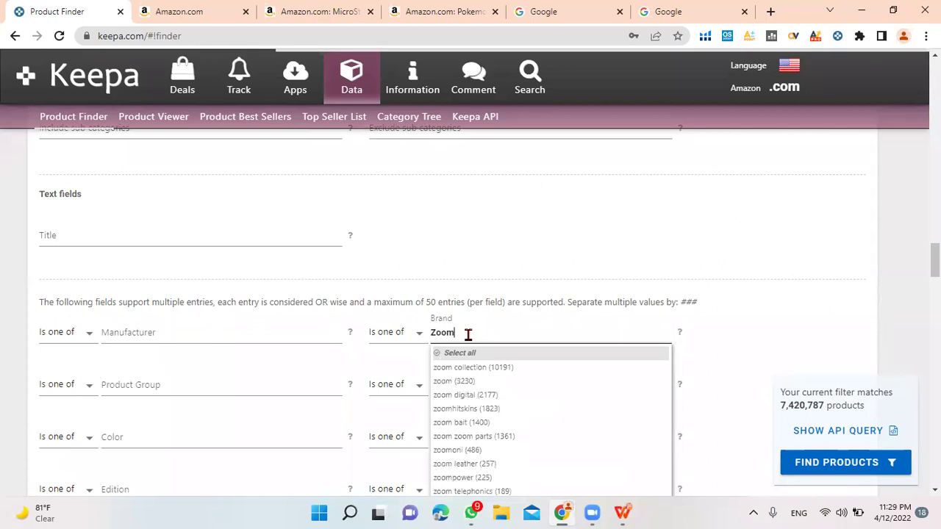
pyautogui.click(467, 381)
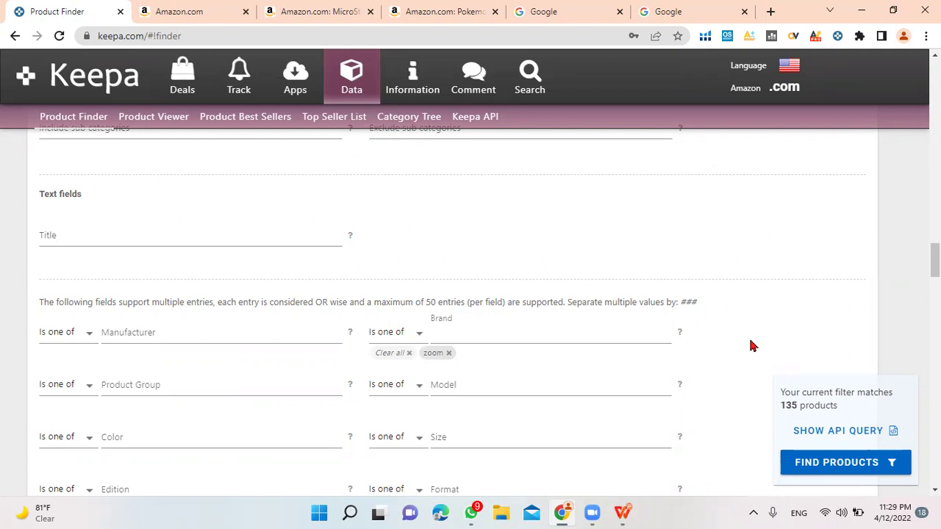
# Step: Limit the current New, 3rd Party FBA price to at most 40 and find the matching products
pyautogui.scroll(5, 751, 345)
pyautogui.scroll(8, 750, 342)
pyautogui.scroll(15, 751, 342)
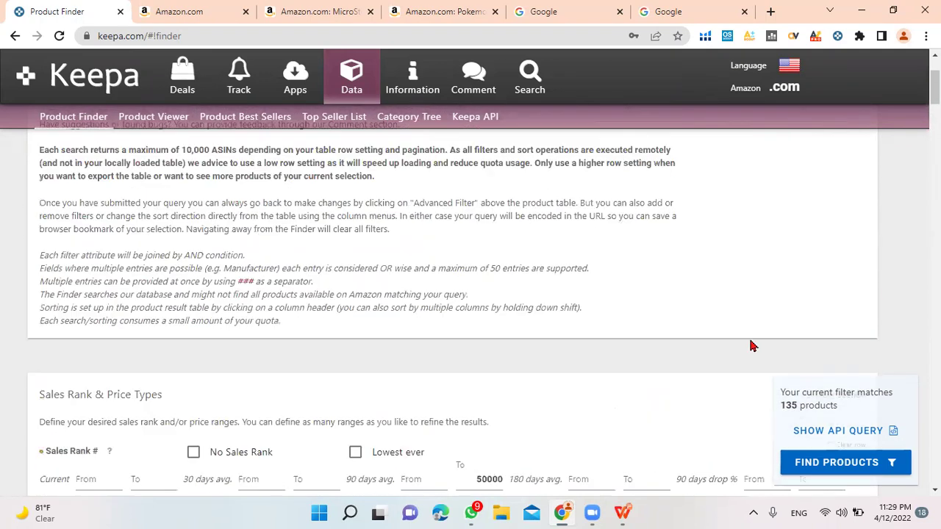
pyautogui.scroll(-2, 751, 345)
pyautogui.scroll(-5, 505, 331)
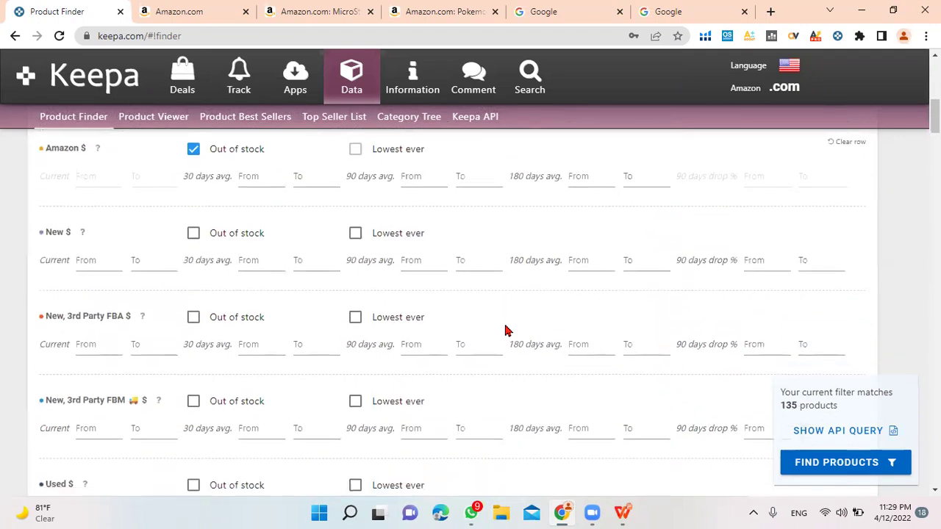
pyautogui.scroll(-4, 506, 331)
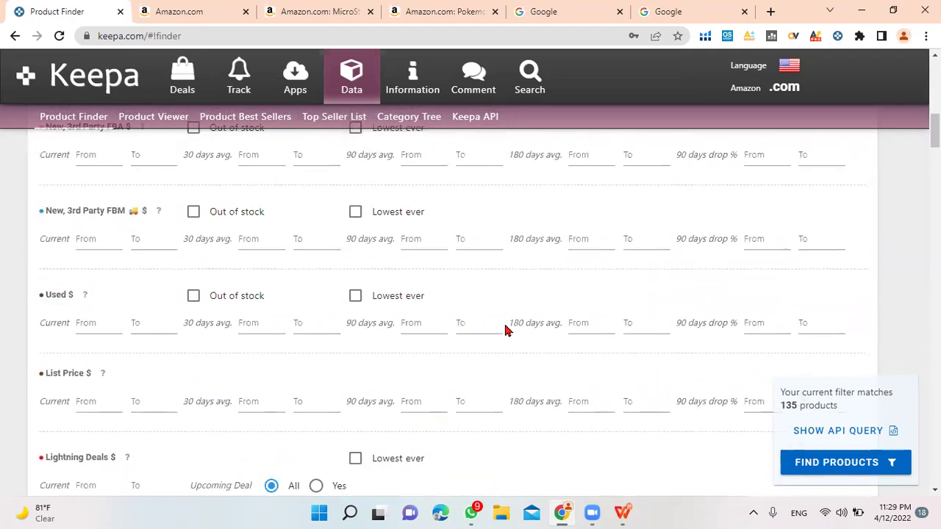
pyautogui.scroll(5, 506, 331)
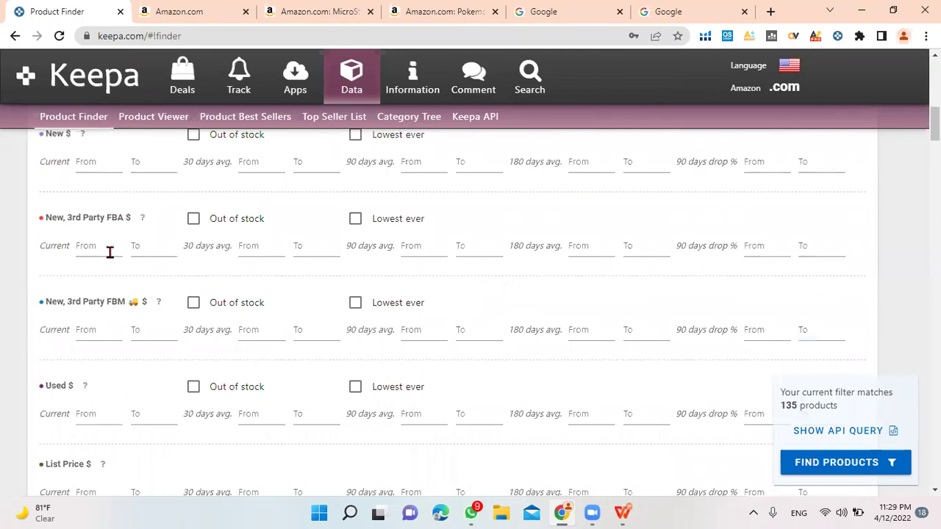
pyautogui.click(155, 245)
pyautogui.write('40')
pyautogui.press('Return')
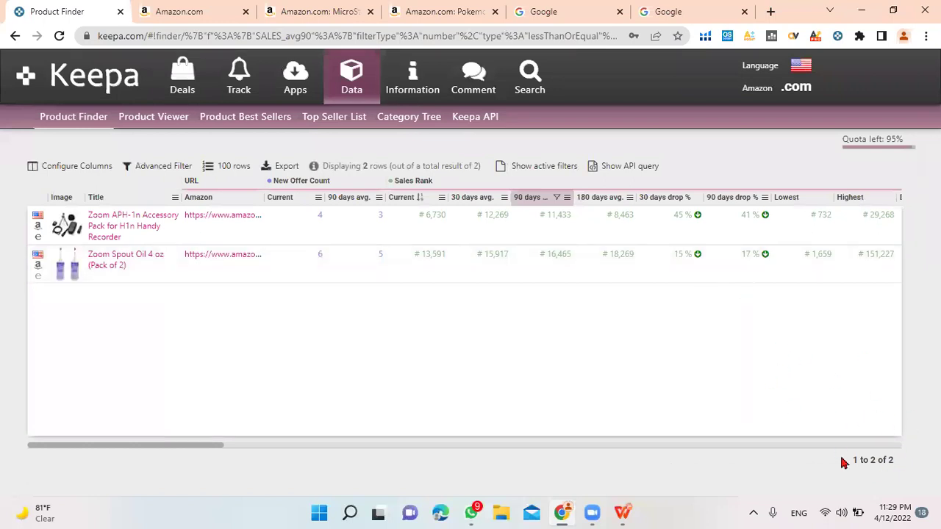
# Step: Return from the Zoom results to a blank Product Finder form at the Sales Rank & Price Types section
pyautogui.click(13, 37)
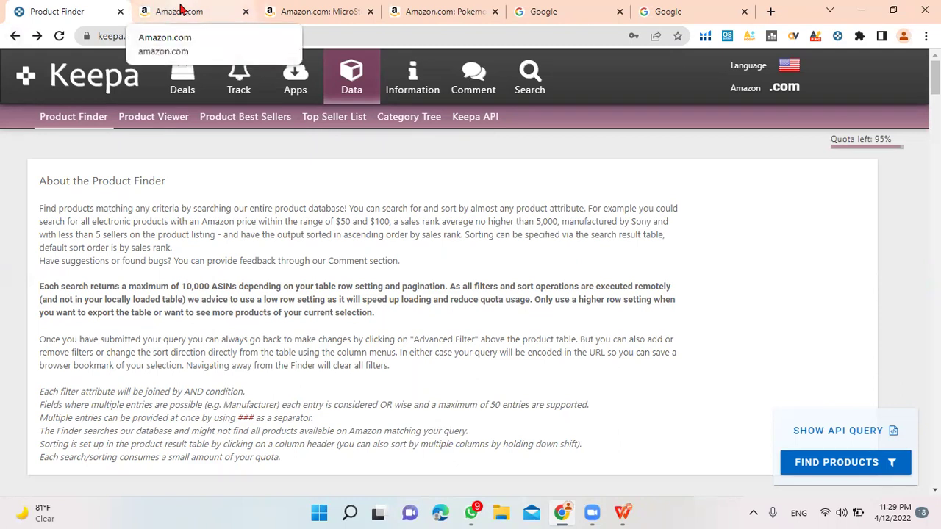
pyautogui.scroll(-2, 331, 359)
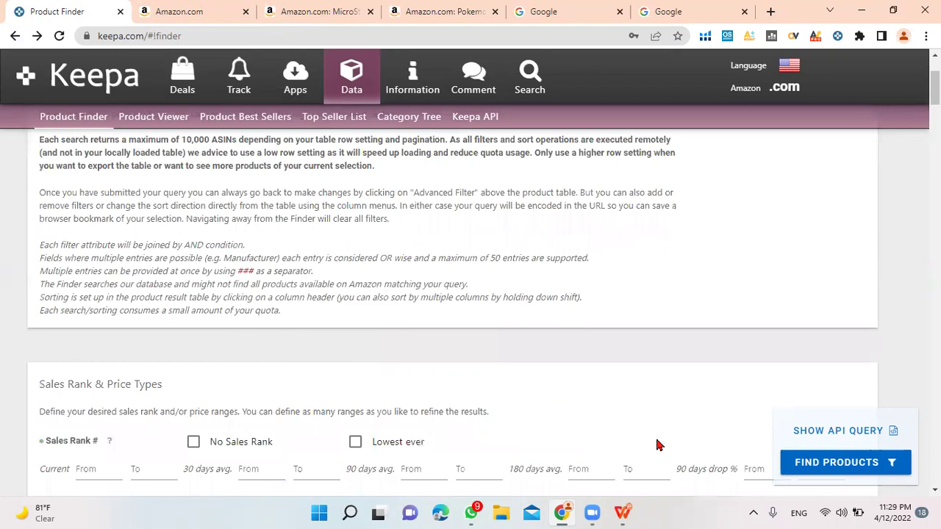
pyautogui.scroll(-3, 658, 445)
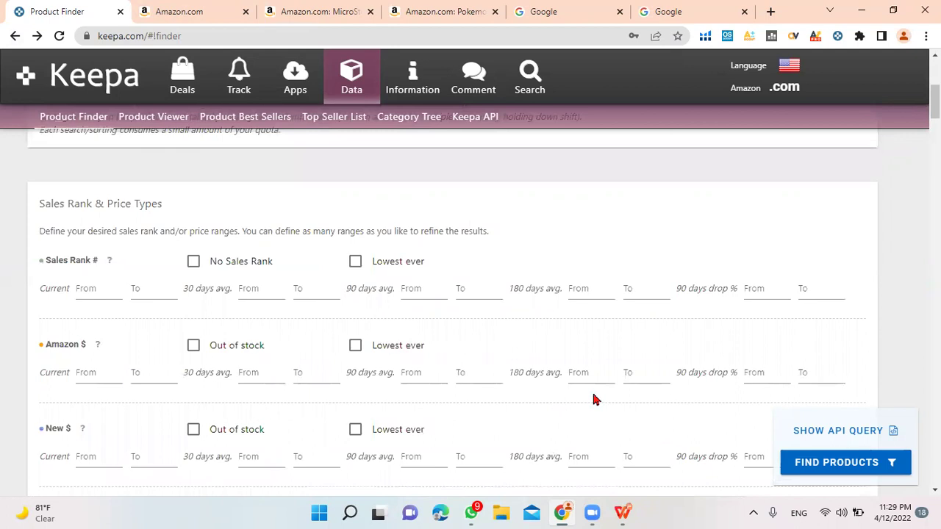
# Step: Highlight the seller ID in the web address of the seller's Amazon storefront
pyautogui.click(312, 9)
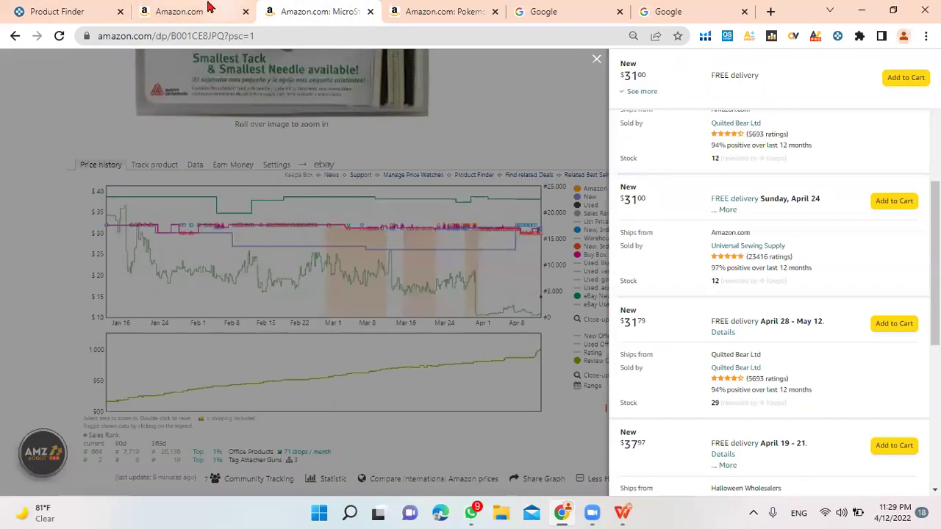
pyautogui.click(157, 11)
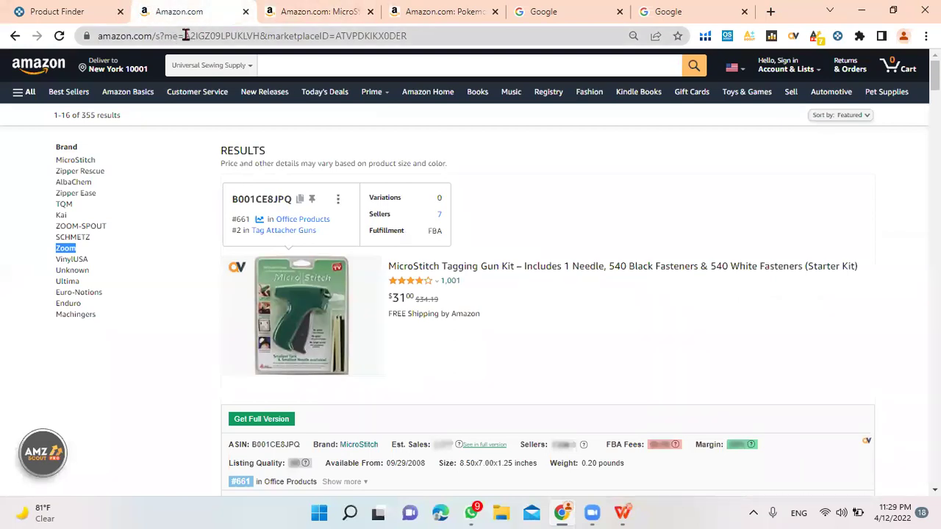
pyautogui.moveTo(184, 36); pyautogui.dragTo(260, 37)
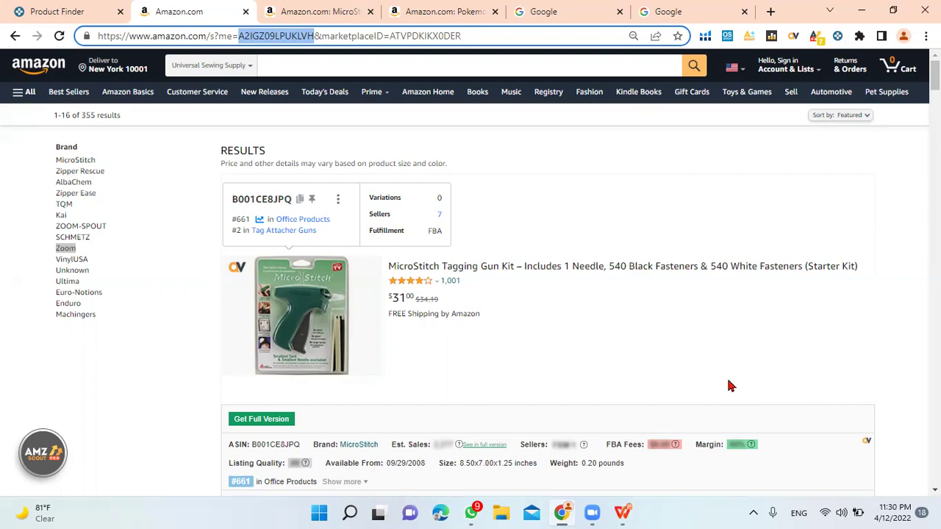
# Step: In Keepa's Product Finder, limit the 90-day average sales rank to at most 50000 and require Amazon out of stock
pyautogui.click(87, 7)
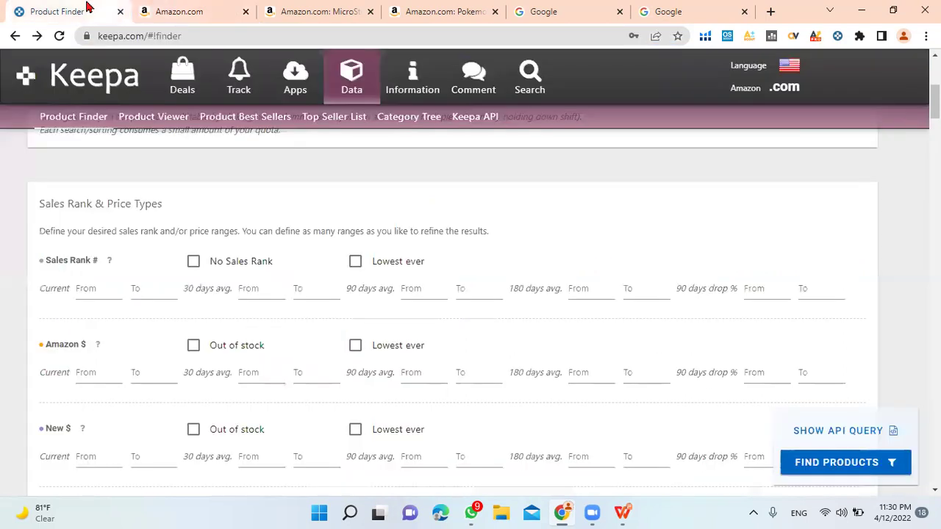
pyautogui.scroll(-2, 372, 280)
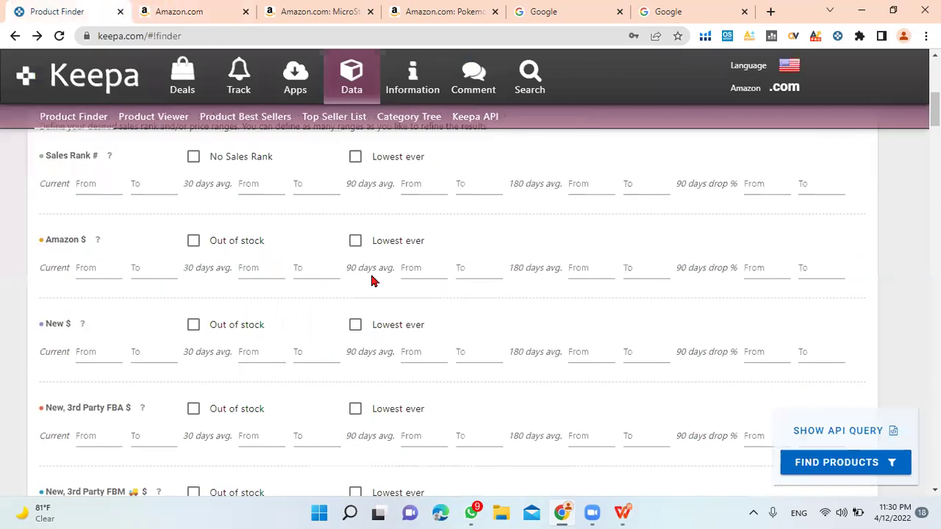
pyautogui.scroll(1, 372, 279)
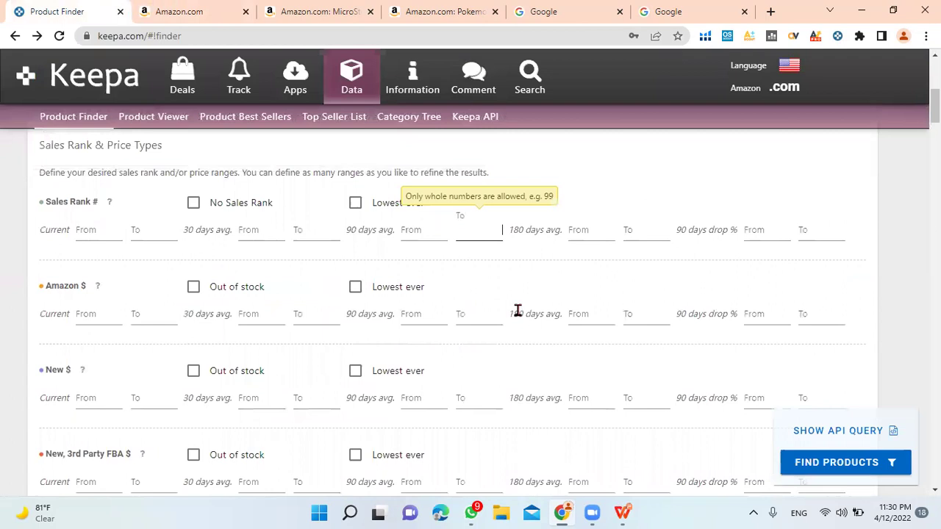
pyautogui.write('50000')
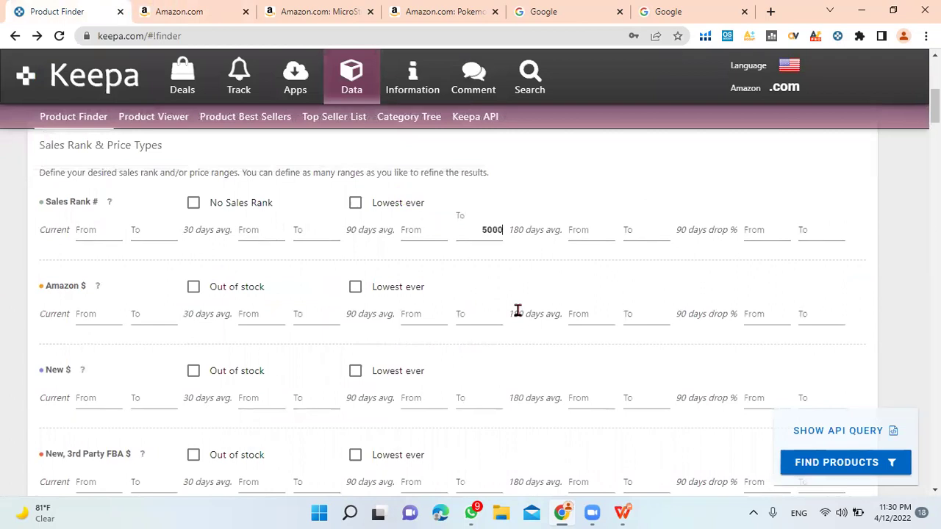
pyautogui.click(193, 287)
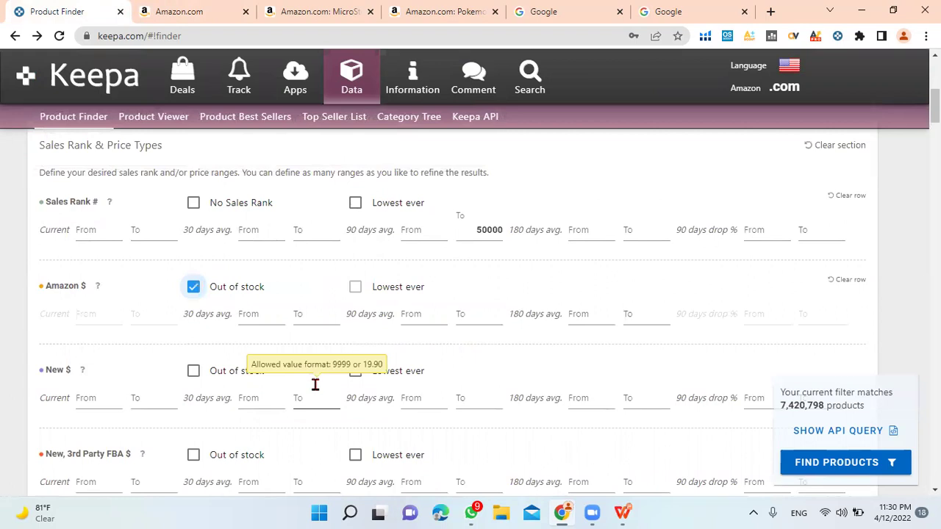
# Step: Set the maximum current New, 3rd Party FBA price to 40
pyautogui.scroll(-15, 315, 384)
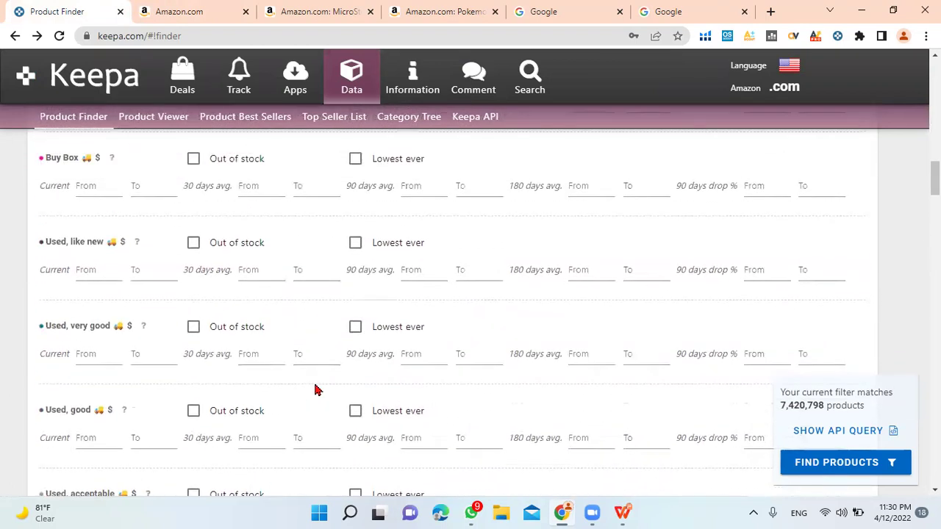
pyautogui.scroll(5, 315, 389)
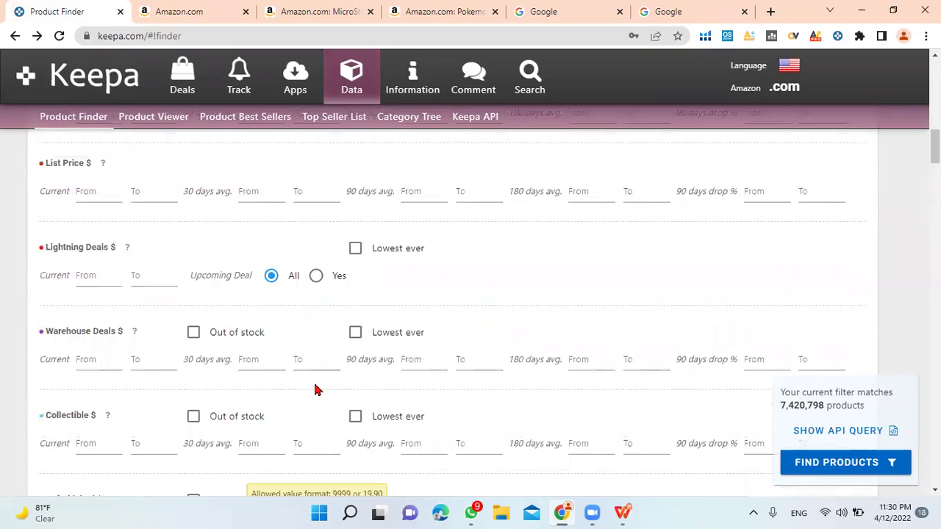
pyautogui.scroll(5, 315, 390)
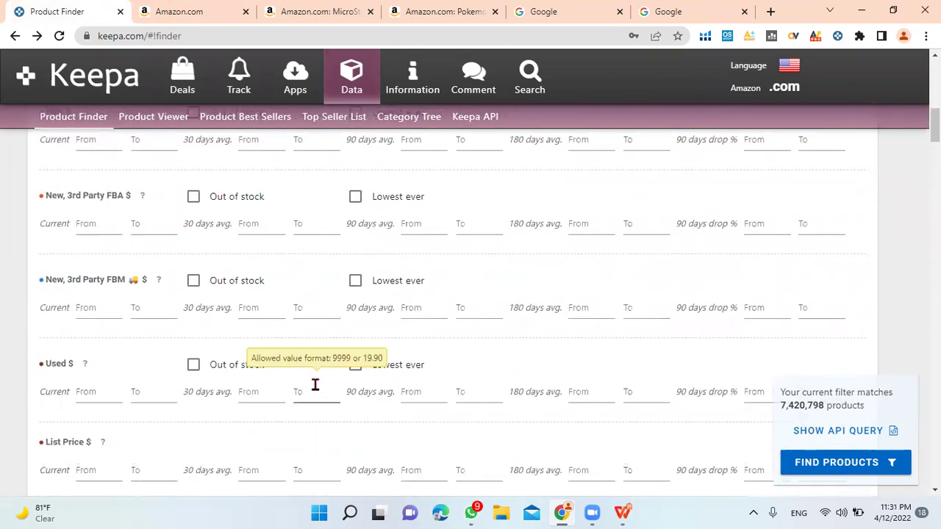
pyautogui.click(163, 229)
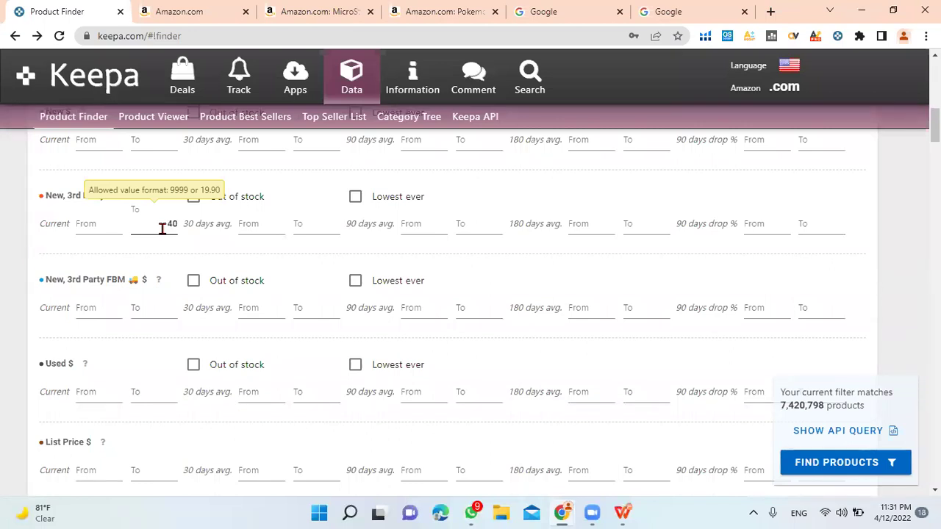
# Step: Restrict the product search to the Arts, Crafts & Sewing root category
pyautogui.scroll(-5, 248, 305)
pyautogui.scroll(-3, 247, 305)
pyautogui.scroll(-3, 337, 465)
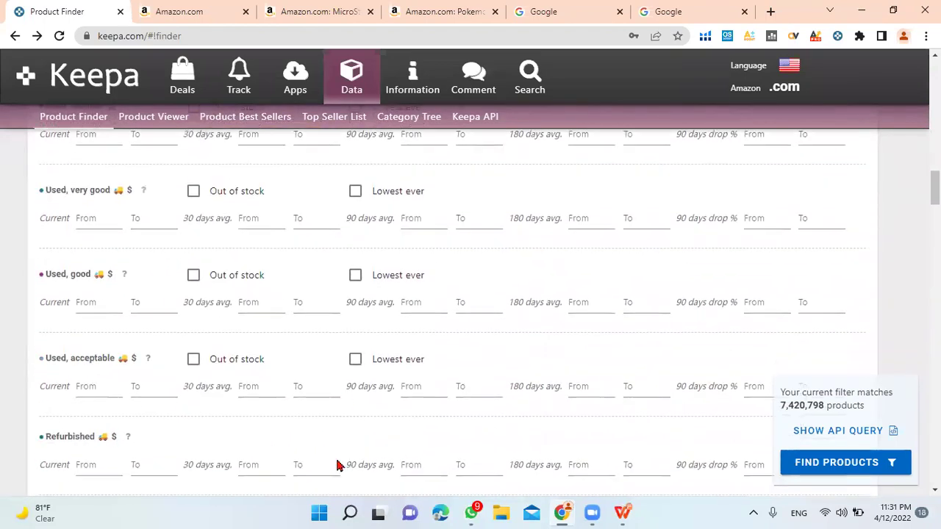
pyautogui.scroll(-12, 336, 464)
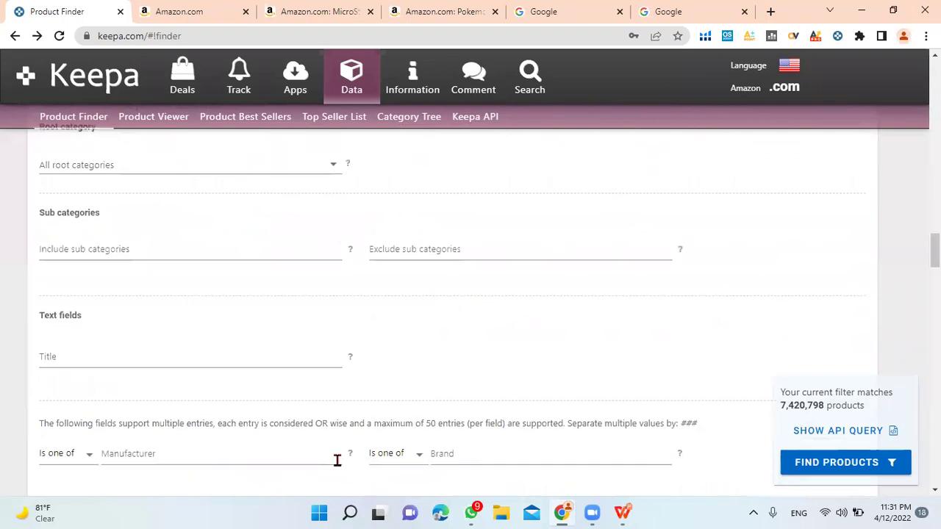
pyautogui.scroll(1, 337, 460)
pyautogui.click(325, 257)
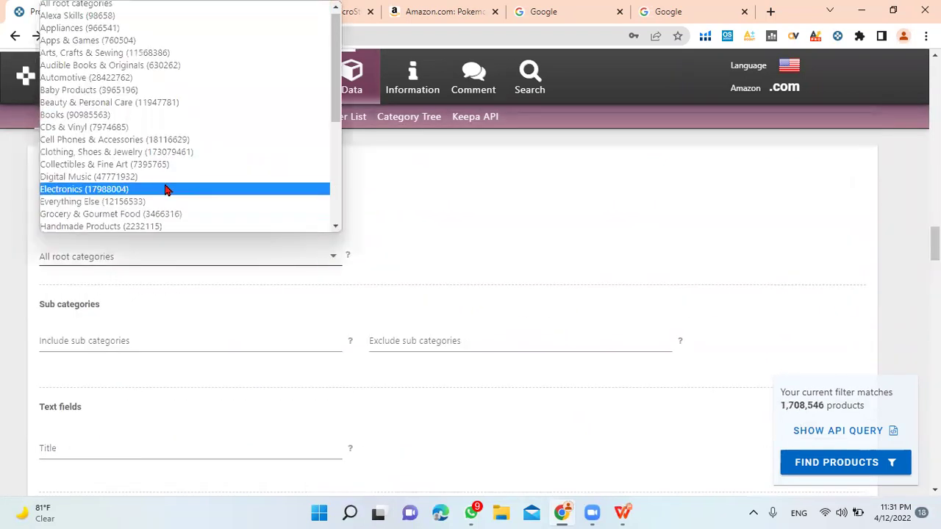
pyautogui.click(140, 108)
pyautogui.click(297, 254)
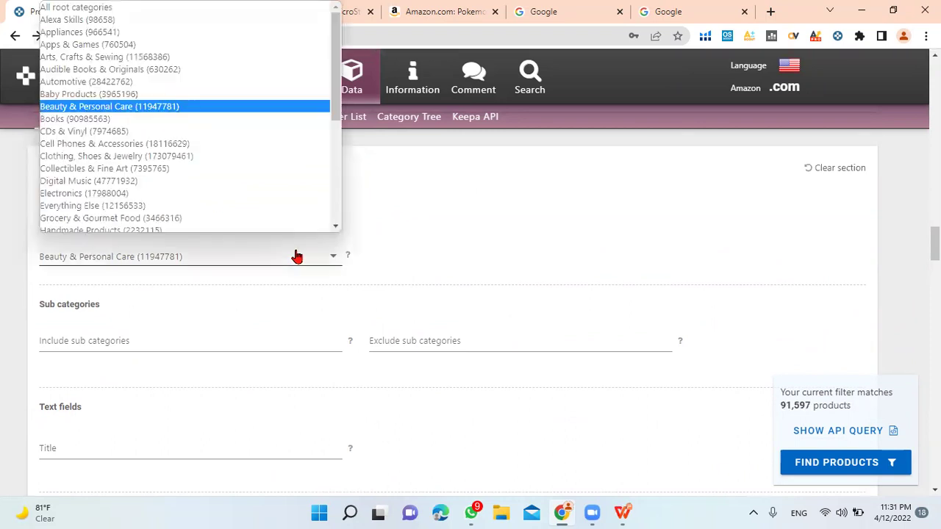
pyautogui.click(158, 56)
# Step: Limit the current New Offer Count to between 5 and 25 and set the Buy Box Seller to 3rd Party
pyautogui.scroll(-2, 278, 317)
pyautogui.scroll(-8, 277, 313)
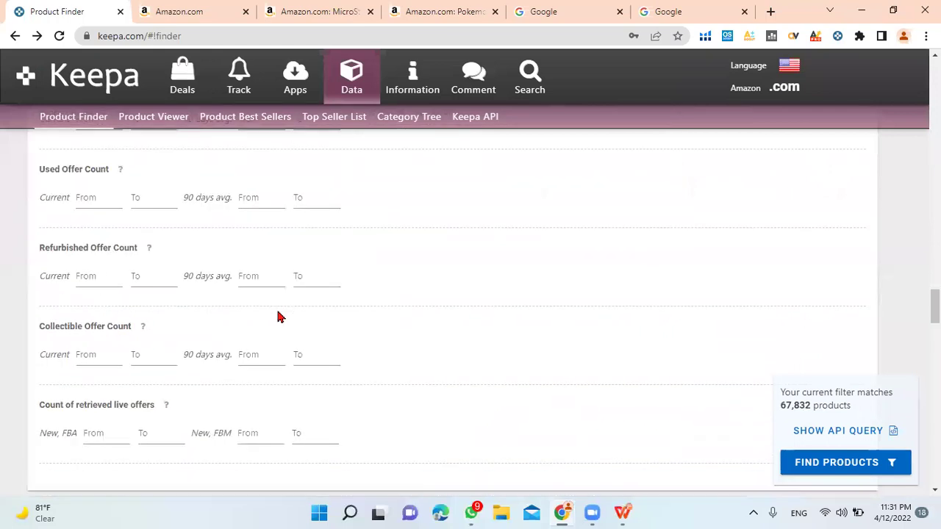
pyautogui.scroll(1, 278, 315)
pyautogui.click(143, 211)
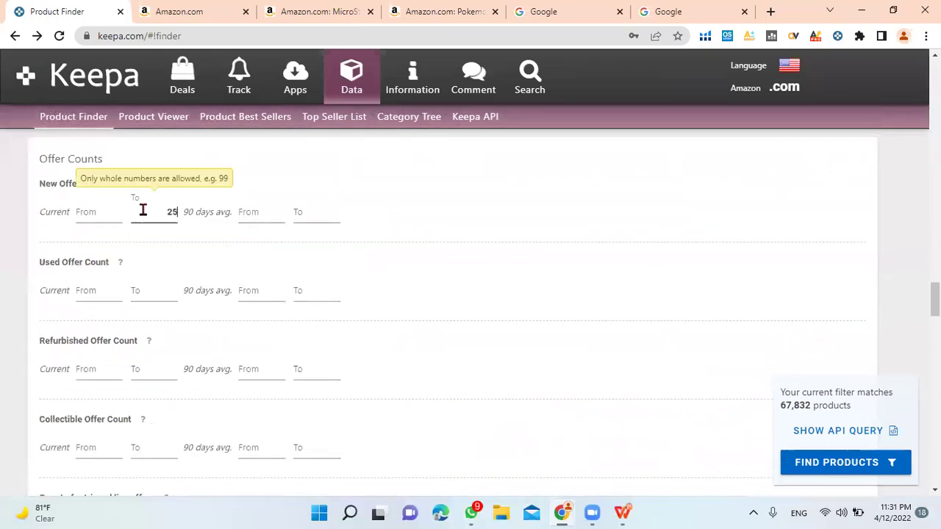
pyautogui.write('25')
pyautogui.click(110, 213)
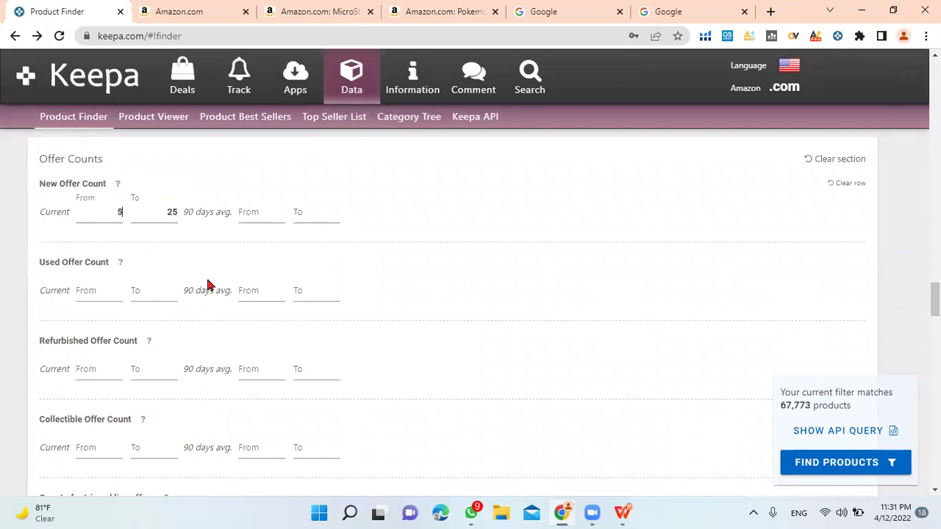
pyautogui.scroll(-5, 206, 284)
pyautogui.click(200, 233)
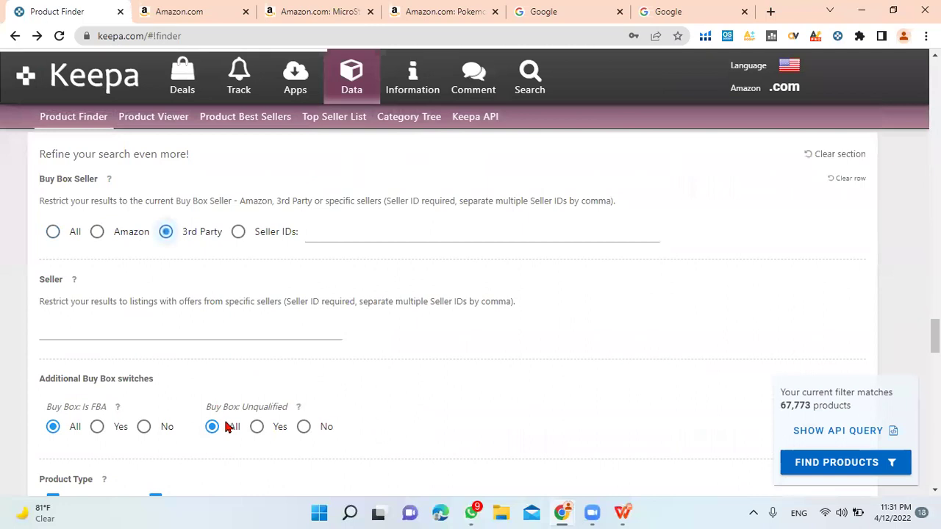
# Step: Exclude digital products from the product type and set Variations to No Variations
pyautogui.scroll(-3, 320, 369)
pyautogui.scroll(-1, 320, 369)
pyautogui.click(163, 215)
pyautogui.click(123, 291)
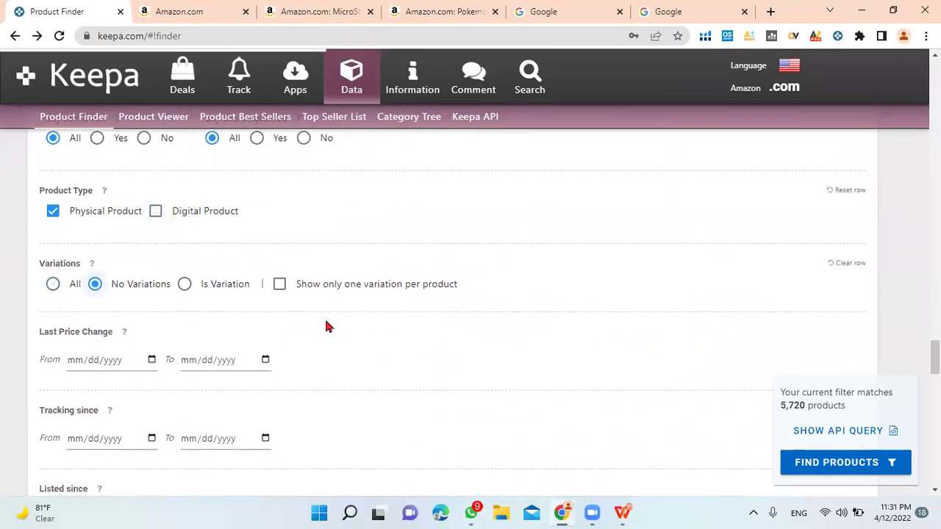
# Step: Exclude in-stock, pre-order, unknown and back-ordered offers from the availability of the Amazon offer
pyautogui.scroll(-8, 326, 326)
pyautogui.scroll(-3, 326, 324)
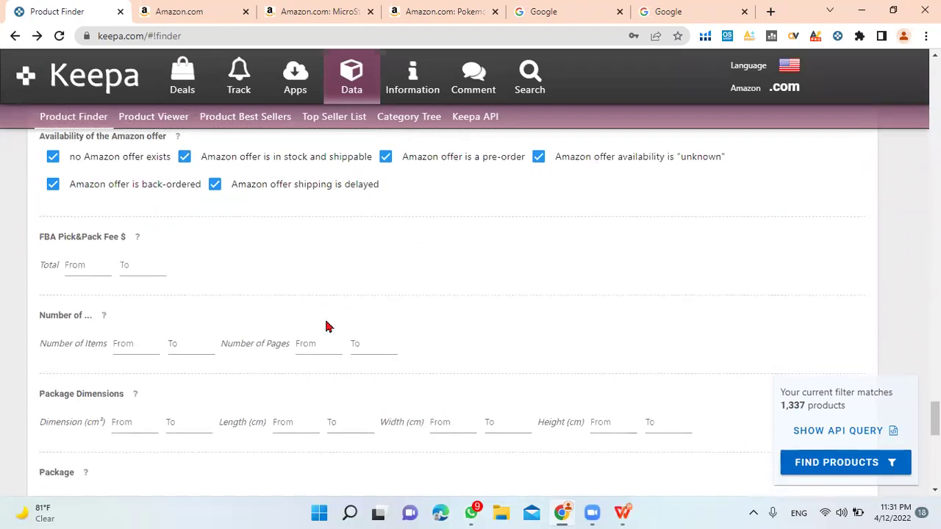
pyautogui.click(185, 156)
pyautogui.click(386, 156)
pyautogui.click(601, 162)
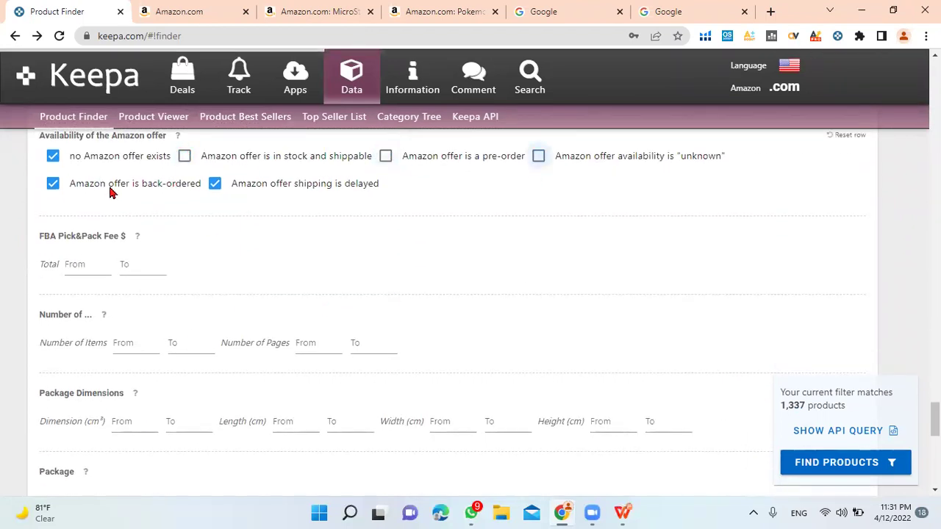
pyautogui.click(109, 189)
# Step: Review the filters throughout the Product Finder form, from prices and category to offer counts, dimensions and coupons
pyautogui.scroll(-2, 364, 278)
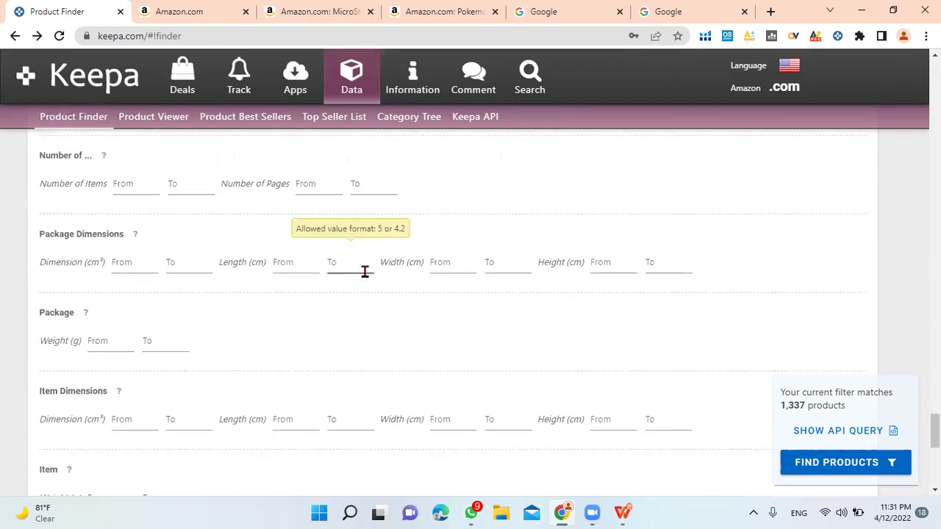
pyautogui.scroll(20, 364, 272)
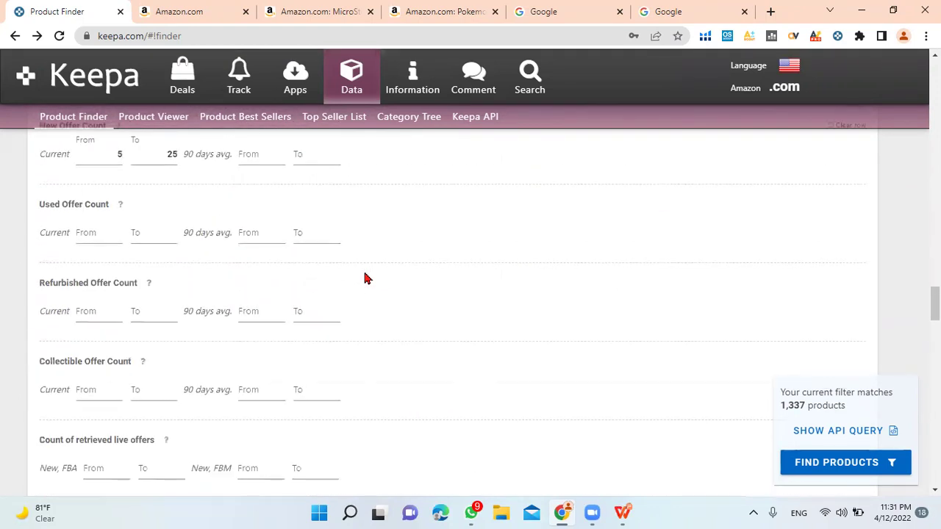
pyautogui.scroll(15, 366, 278)
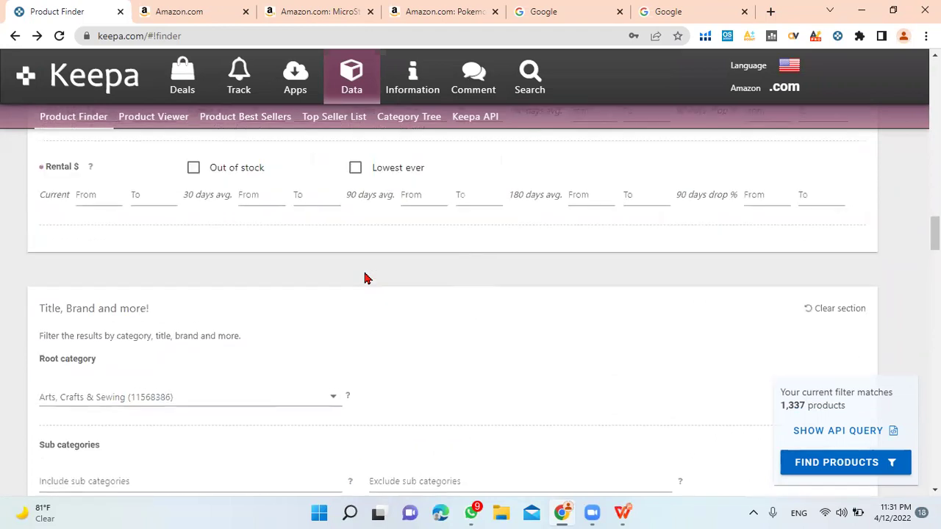
pyautogui.scroll(5, 365, 278)
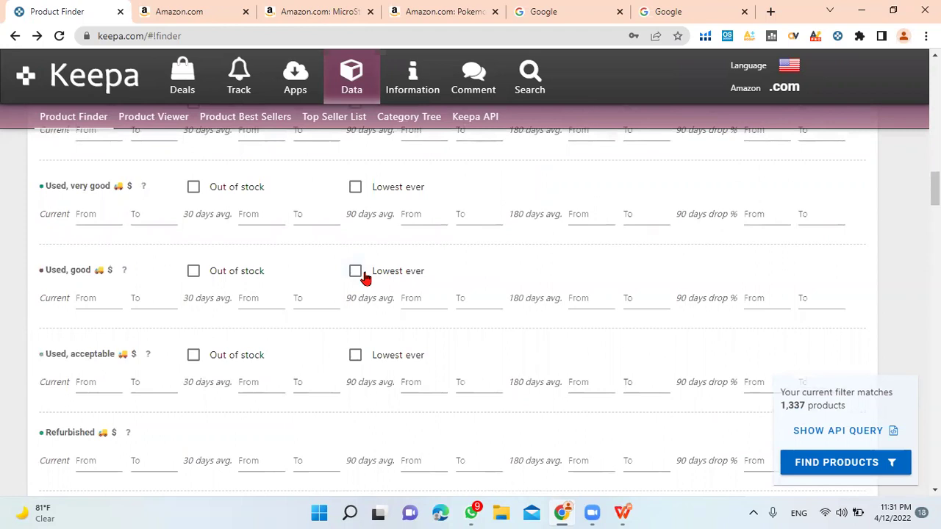
pyautogui.scroll(-3, 366, 278)
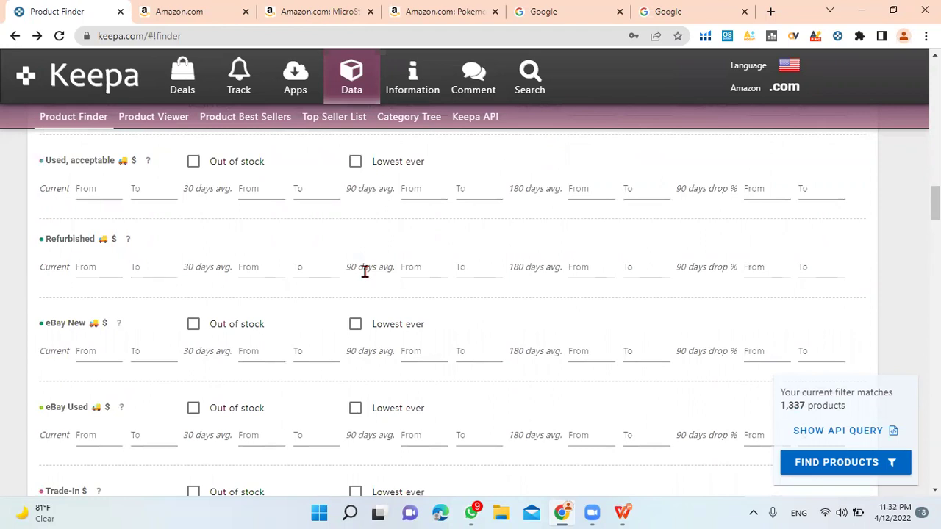
pyautogui.scroll(-3, 366, 272)
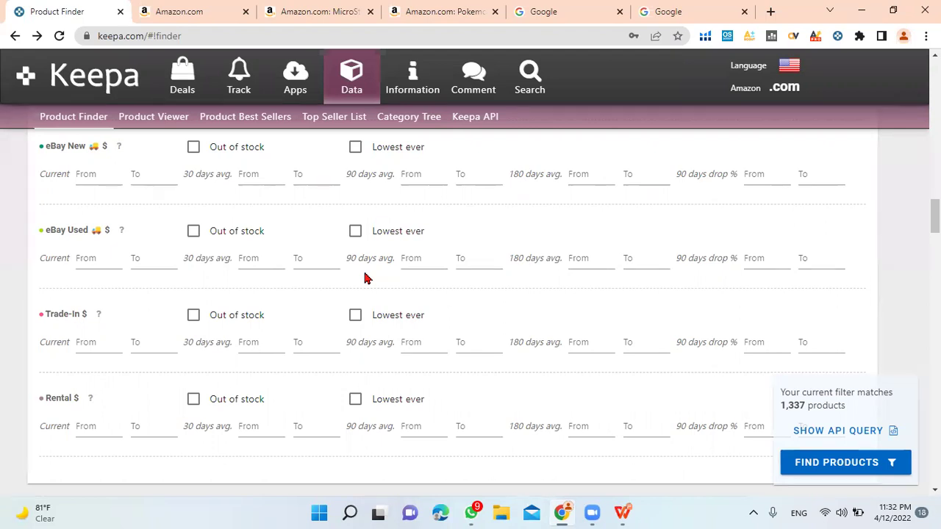
pyautogui.scroll(-10, 366, 278)
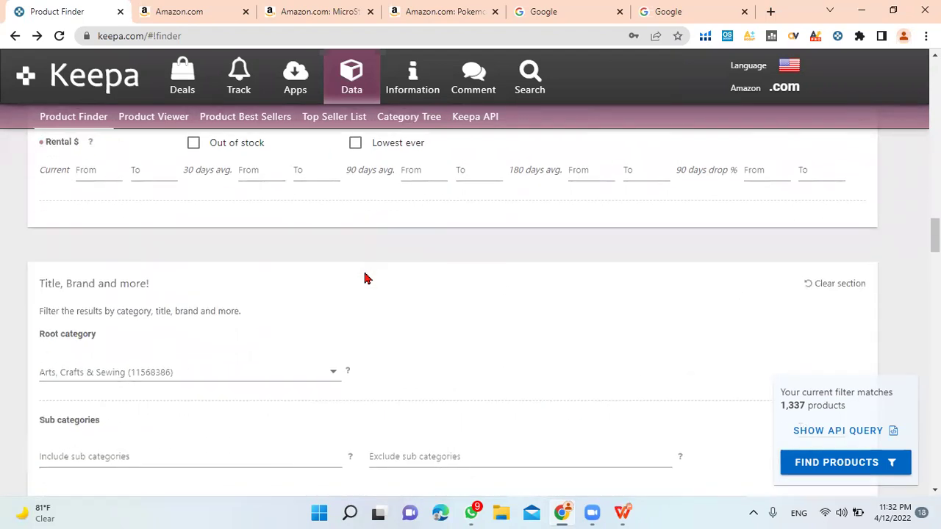
pyautogui.scroll(-10, 365, 278)
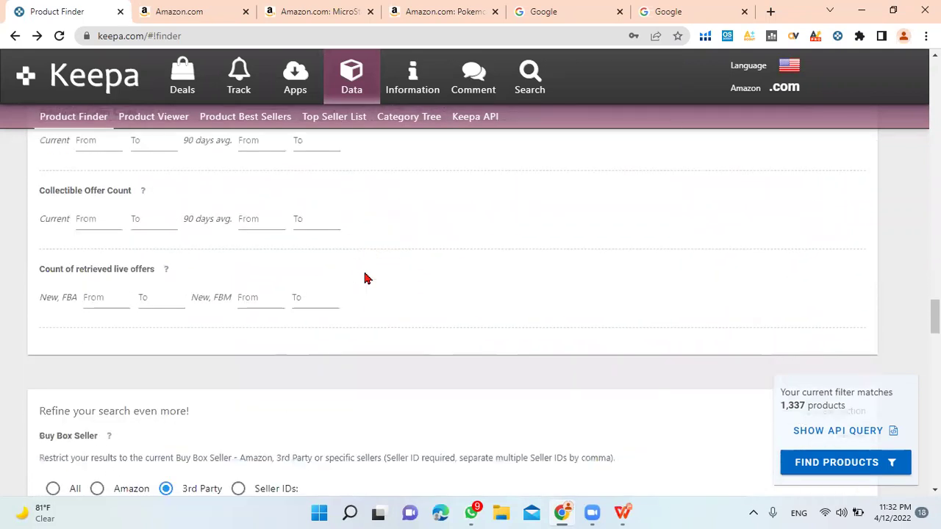
pyautogui.scroll(-10, 365, 278)
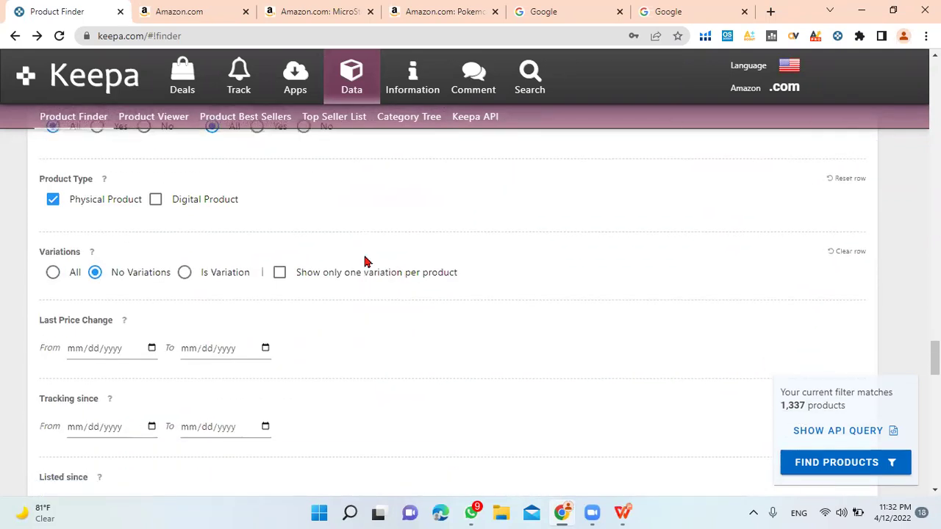
pyautogui.scroll(-10, 364, 256)
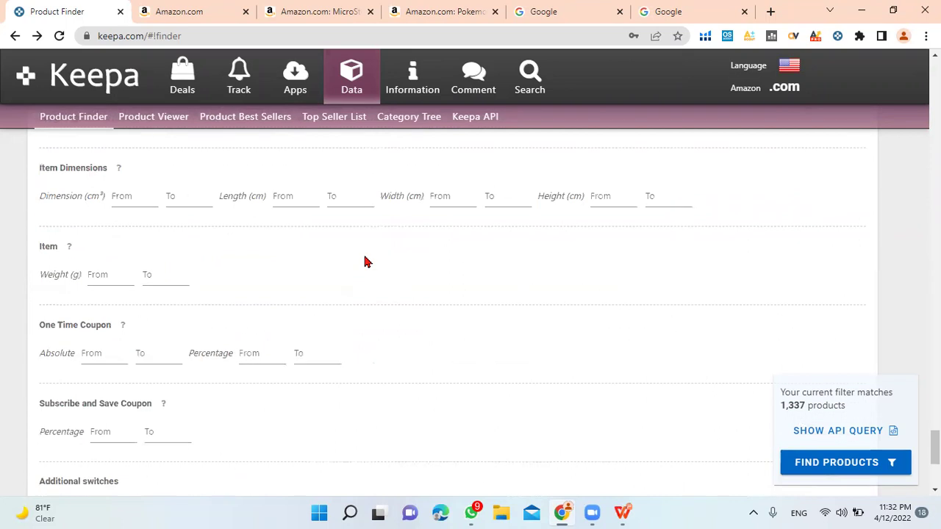
# Step: Find the products that match the configured filters
pyautogui.click(484, 268)
pyautogui.click(852, 468)
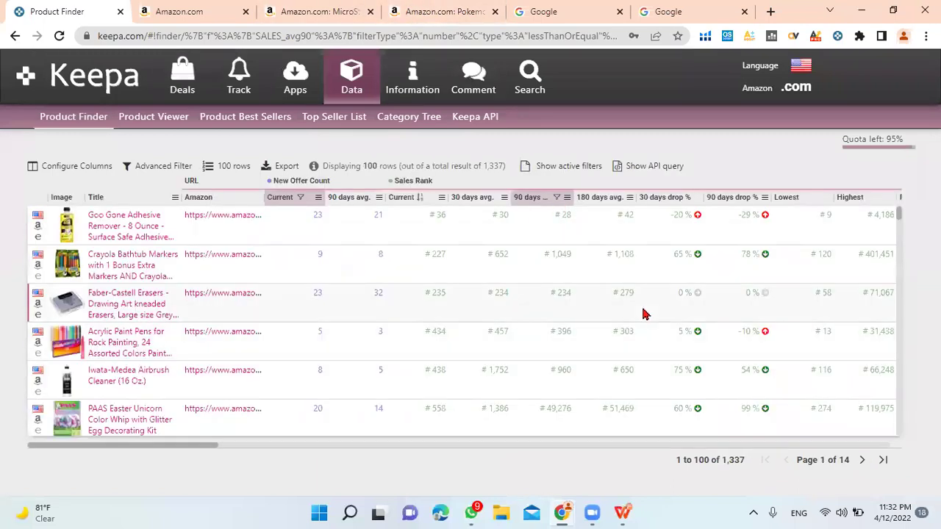
# Step: Examine the result table's sales rank, review, price and category columns and the list of configurable columns
pyautogui.hscroll(6, 642, 315)
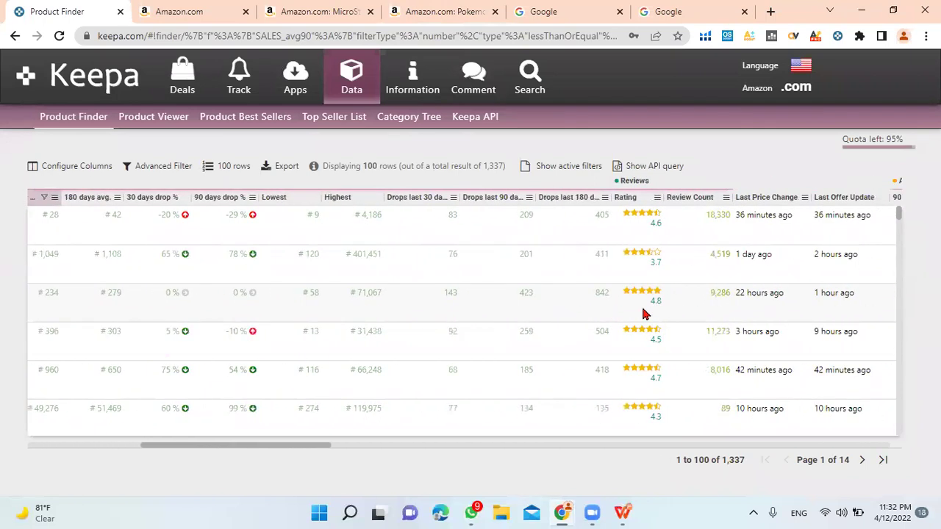
pyautogui.hscroll(6, 643, 314)
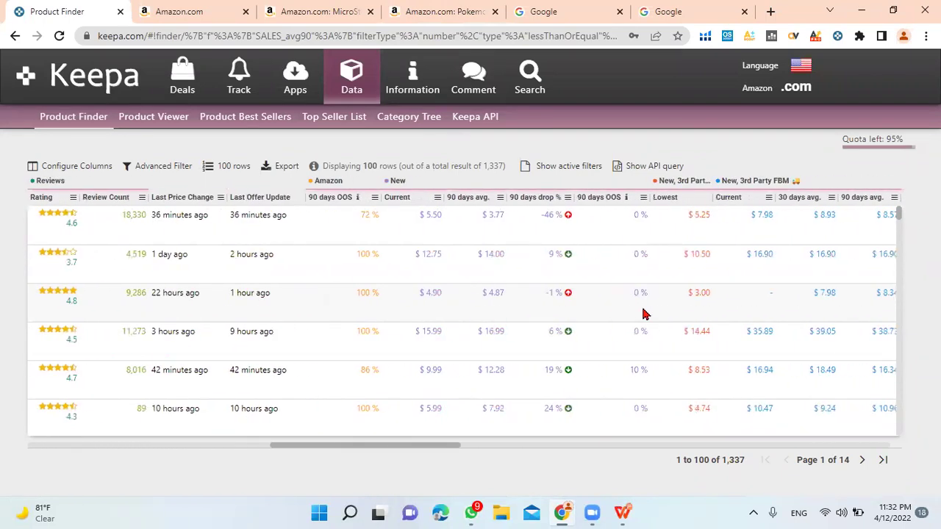
pyautogui.hscroll(6, 642, 315)
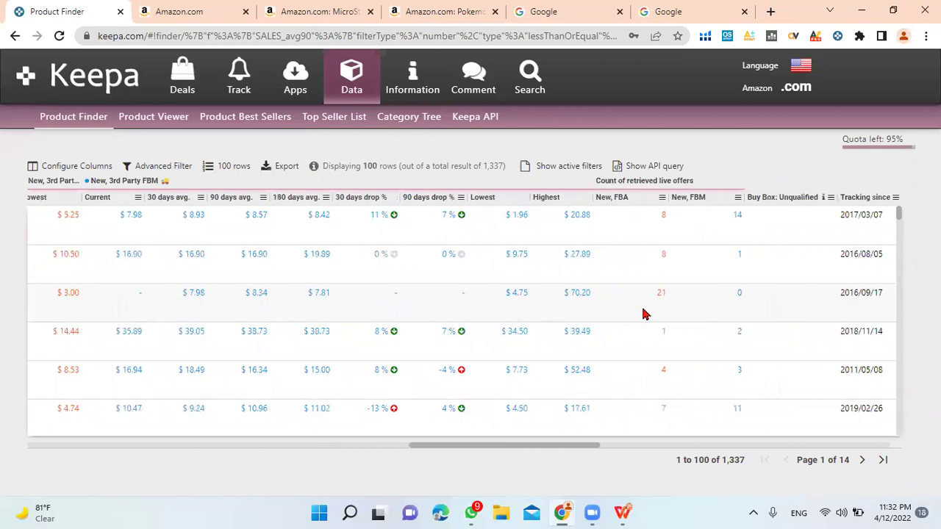
pyautogui.hscroll(3, 643, 315)
pyautogui.hscroll(18, 643, 315)
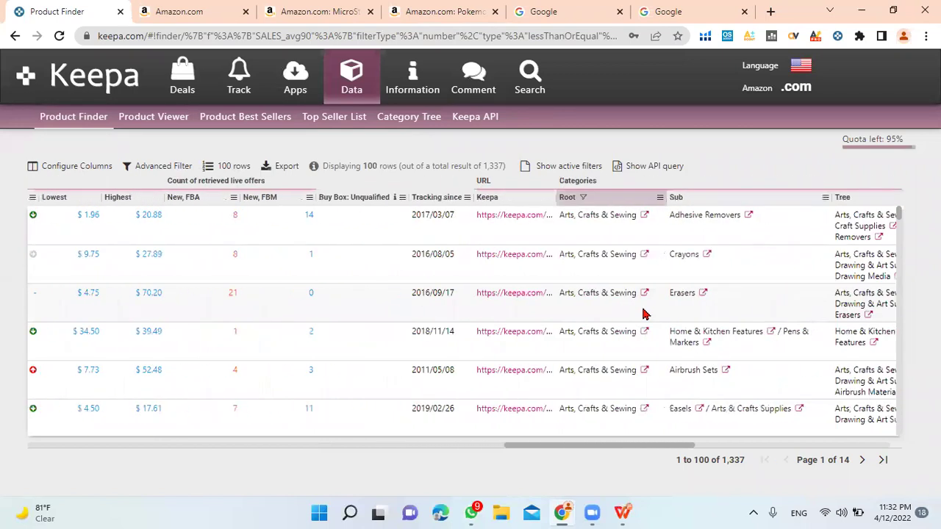
pyautogui.hscroll(18, 643, 315)
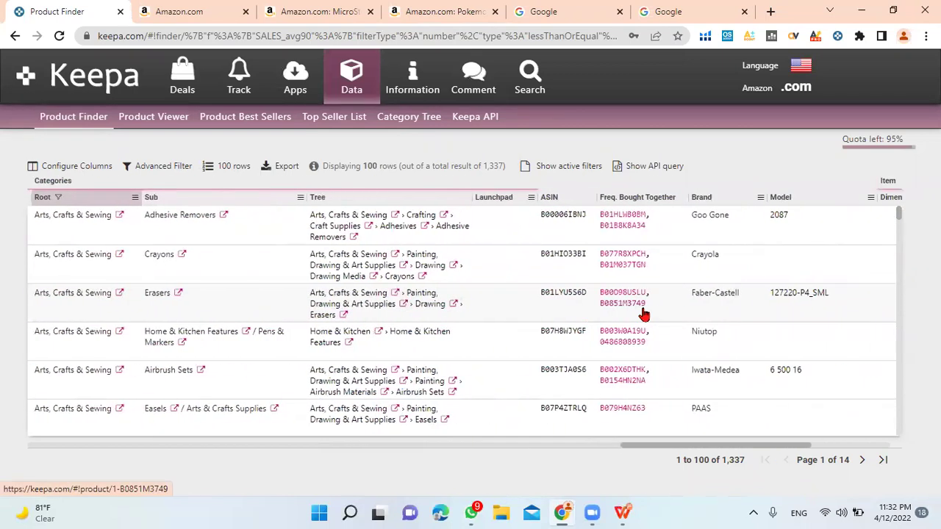
pyautogui.hscroll(-20, 643, 315)
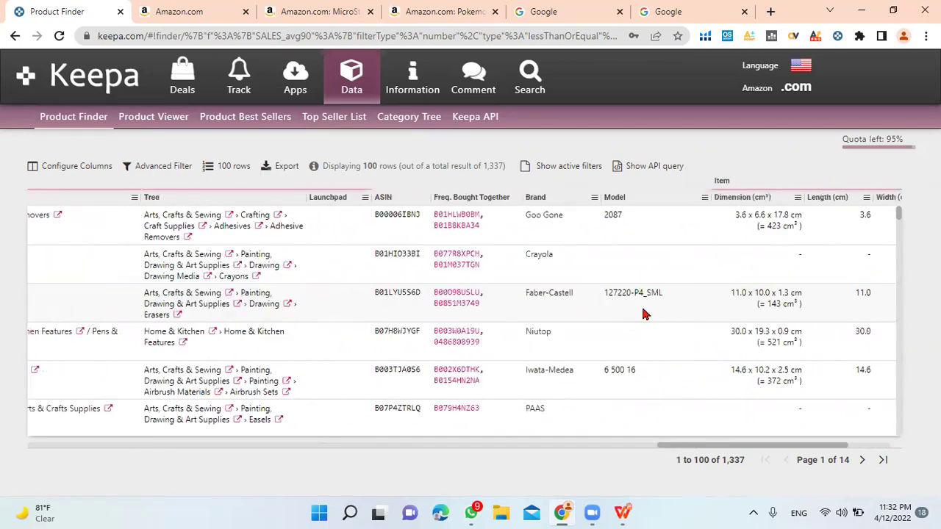
pyautogui.hscroll(20, 643, 314)
pyautogui.hscroll(6, 642, 315)
pyautogui.hscroll(-20, 642, 314)
pyautogui.hscroll(-10, 343, 279)
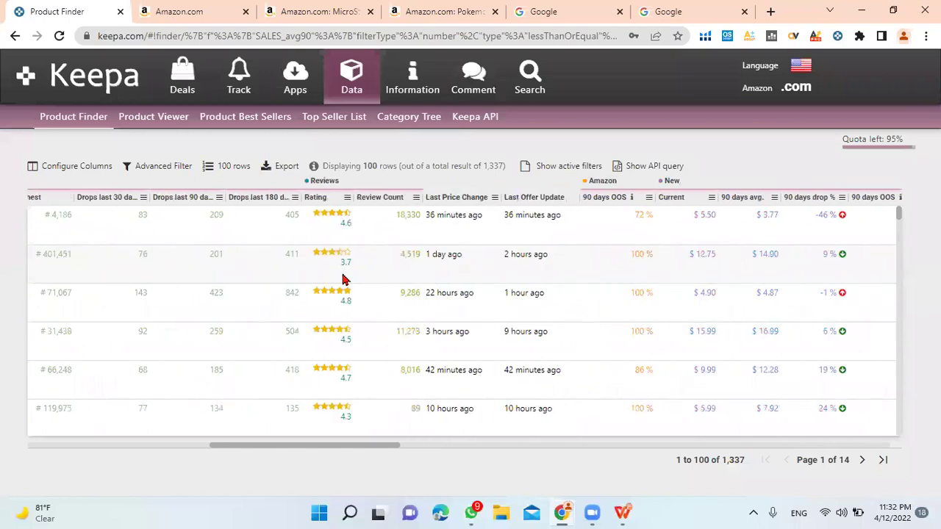
pyautogui.click(74, 174)
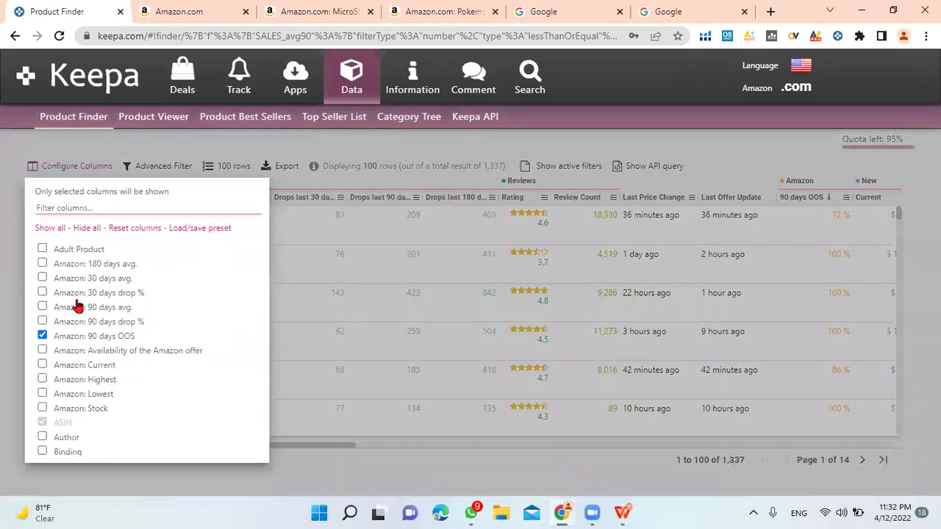
pyautogui.click(98, 169)
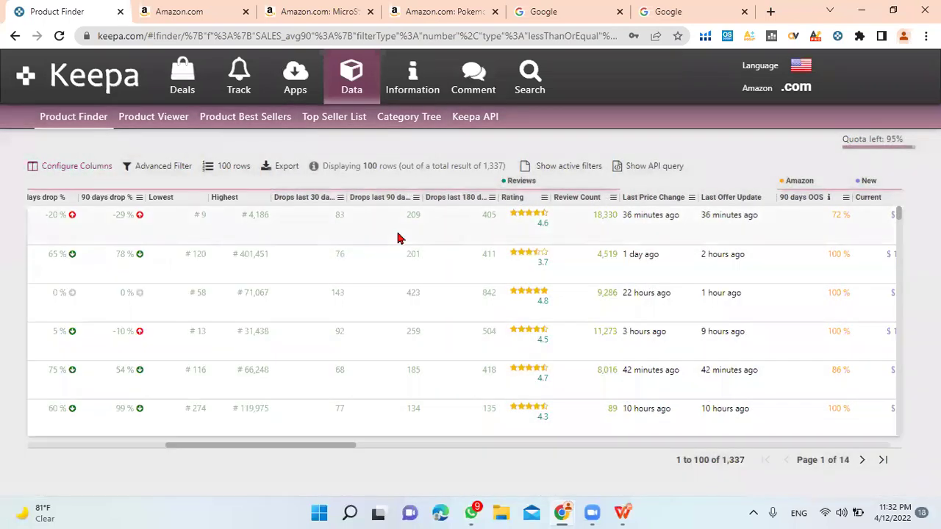
# Step: Open the Amazon listing of the Crayola Bathtub Markers in a new tab and return to the Keepa results' review and price columns
pyautogui.hscroll(-5, 398, 236)
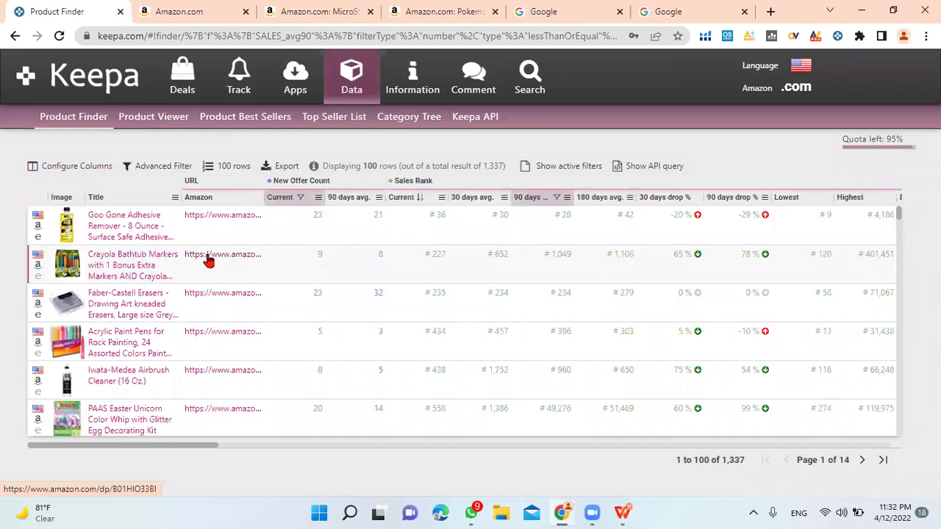
pyautogui.click(39, 270)
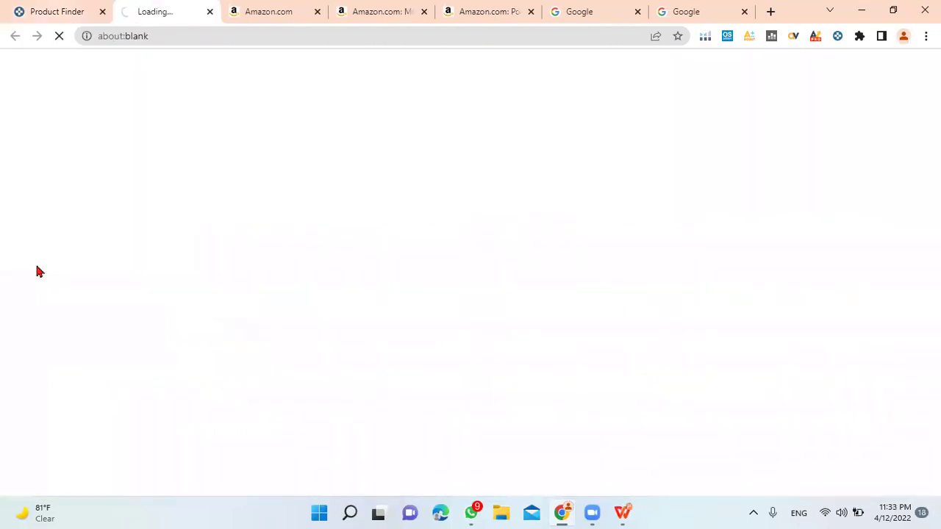
pyautogui.click(69, 8)
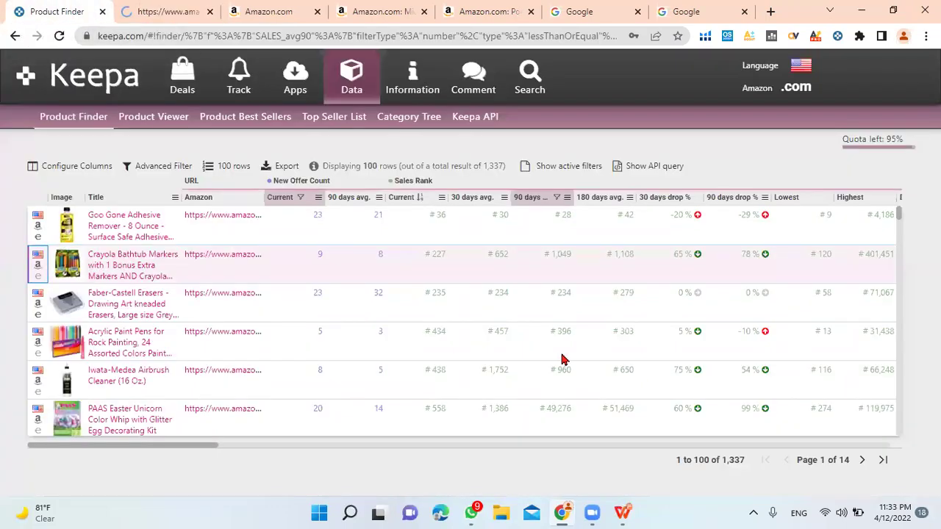
pyautogui.hscroll(5, 638, 293)
pyautogui.hscroll(5, 638, 293)
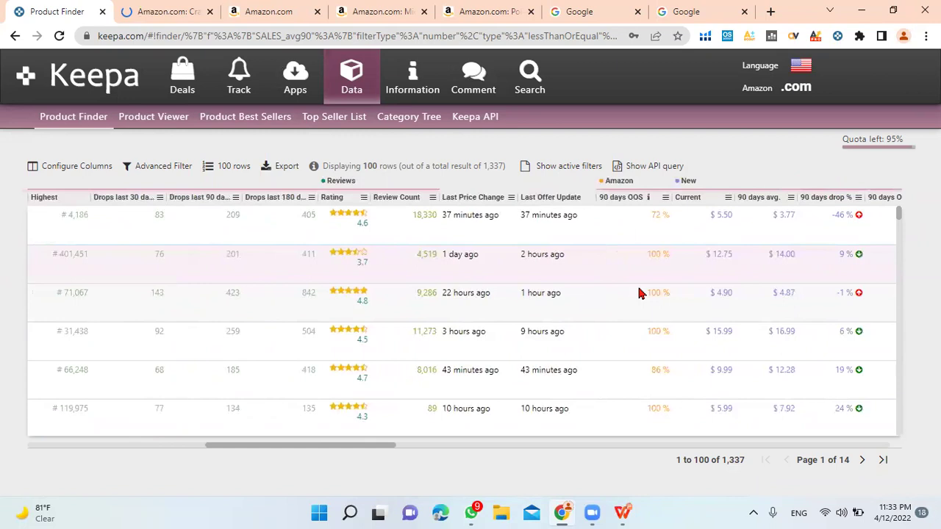
# Step: Examine the result columns from price history through offer counts and categories to brand and dimensions, and close the Crayola listing's tab
pyautogui.hscroll(2, 638, 293)
pyautogui.click(639, 293)
pyautogui.hscroll(3, 638, 292)
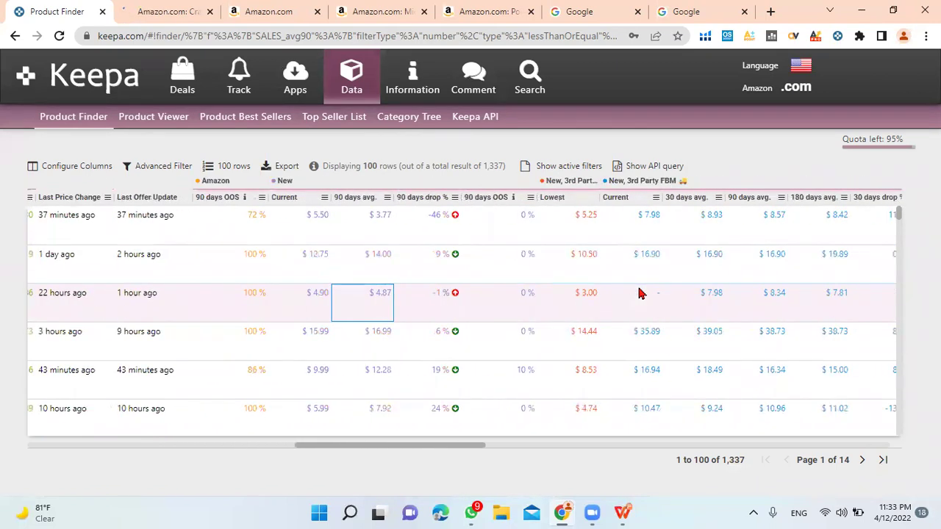
pyautogui.hscroll(7, 638, 293)
pyautogui.hscroll(5, 638, 292)
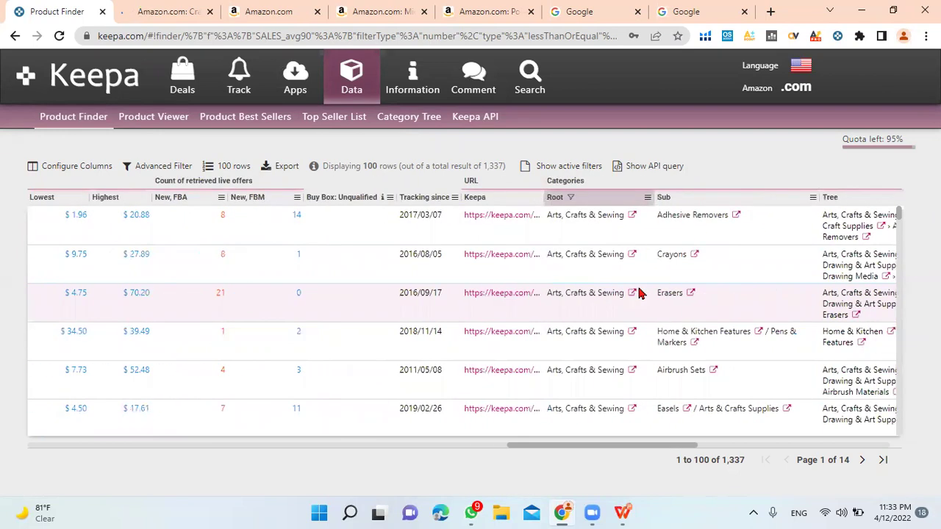
pyautogui.hscroll(3, 639, 293)
pyautogui.hscroll(6, 638, 292)
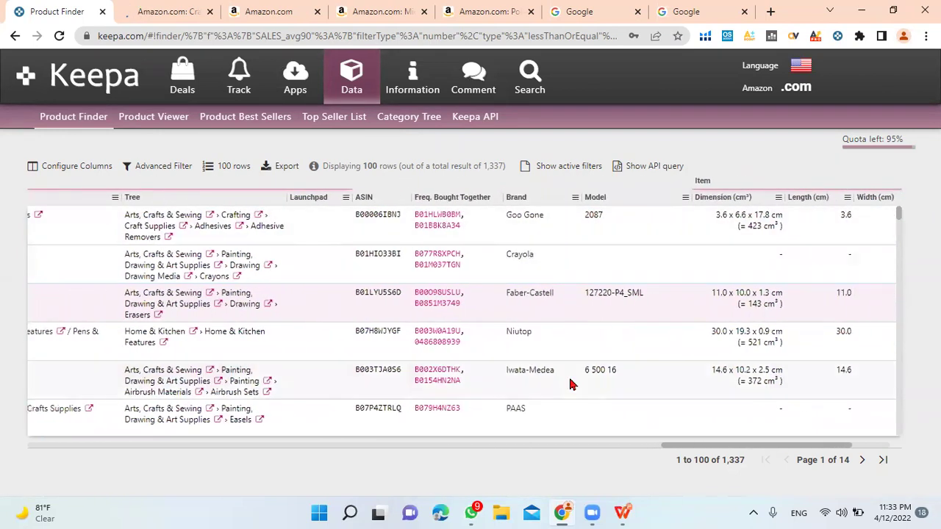
pyautogui.click(210, 11)
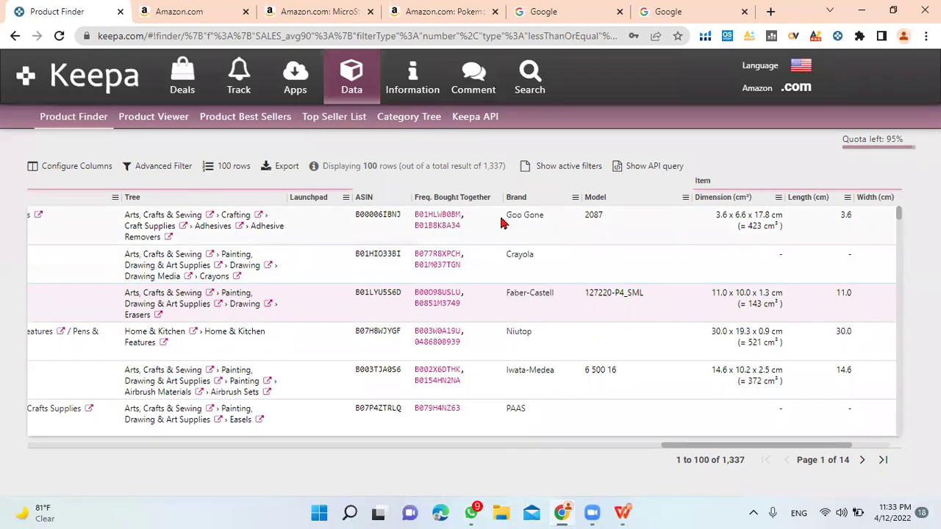
# Step: Try to open the Goo Gone brand link in the results table and dismiss the dialog
pyautogui.click(552, 225)
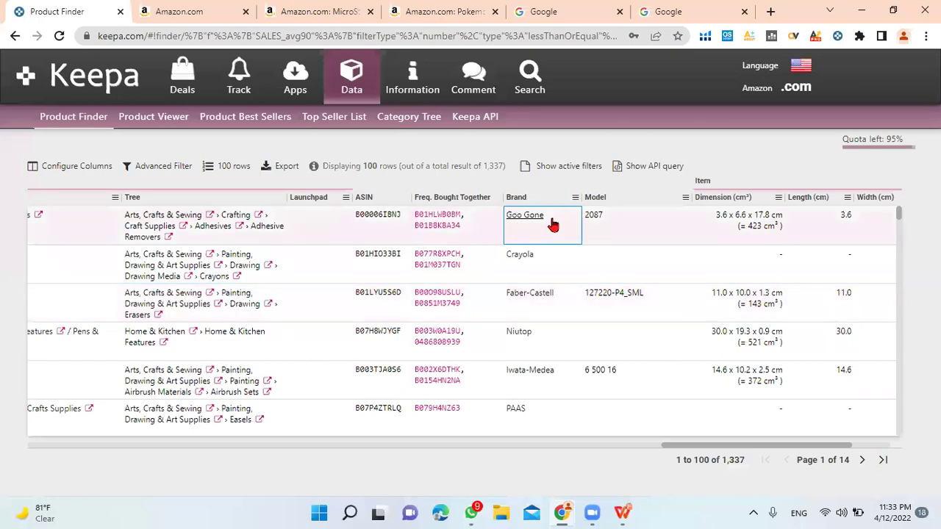
pyautogui.click(537, 226)
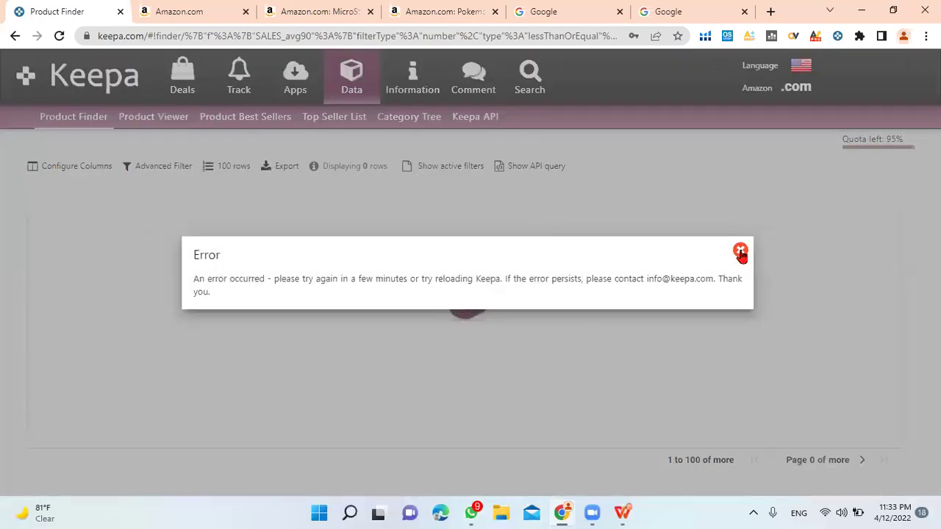
pyautogui.click(740, 252)
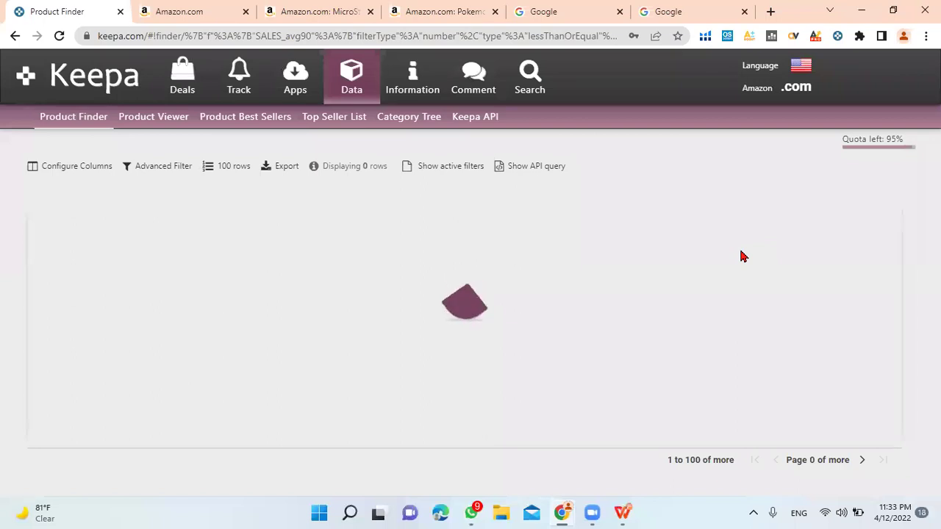
# Step: Return to the advanced filters and try to find the matching products again
pyautogui.click(183, 168)
pyautogui.scroll(-5, 594, 273)
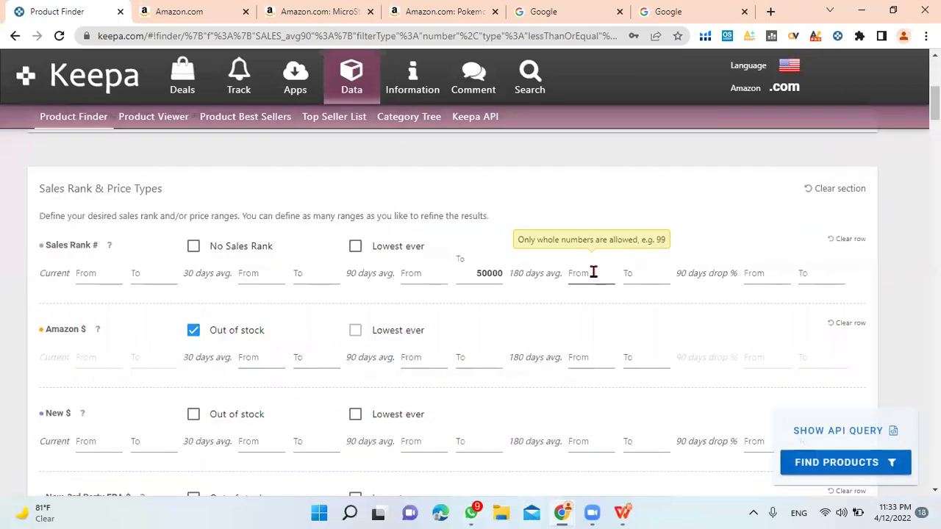
pyautogui.scroll(-2, 594, 273)
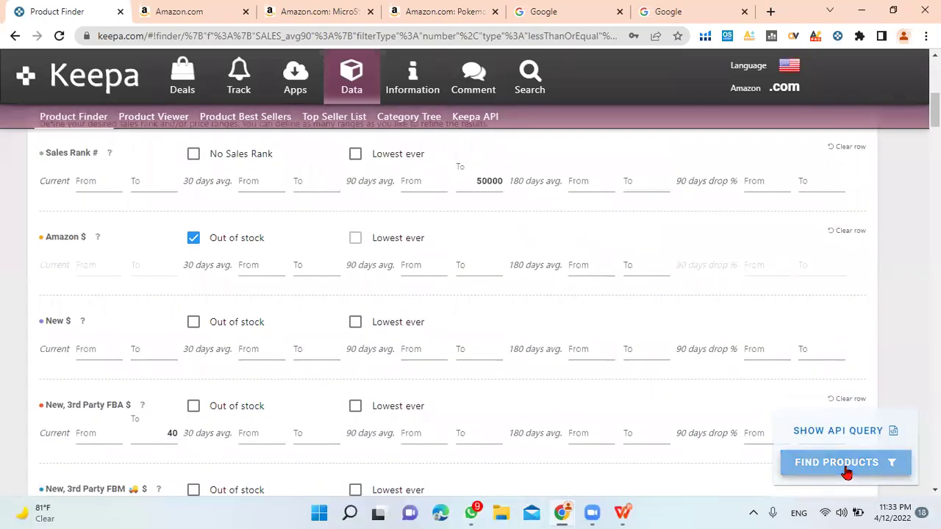
pyautogui.click(847, 473)
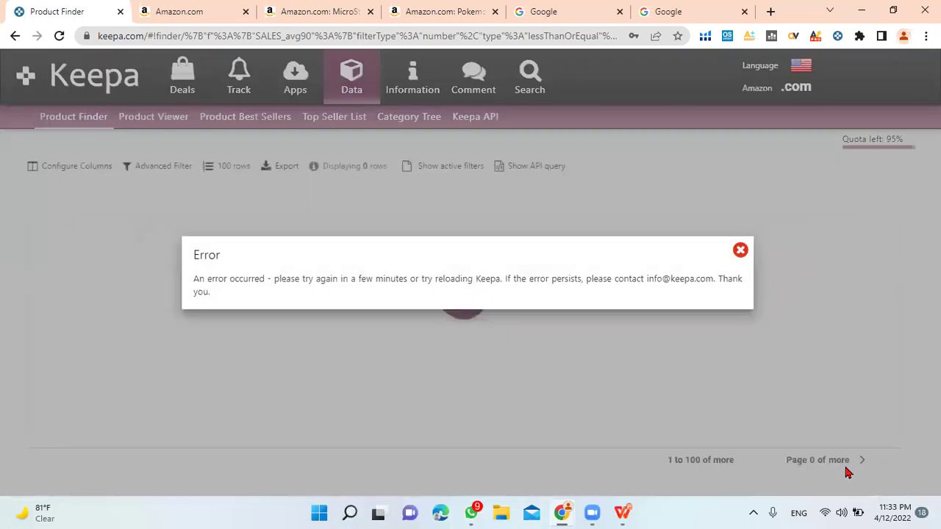
pyautogui.click(740, 251)
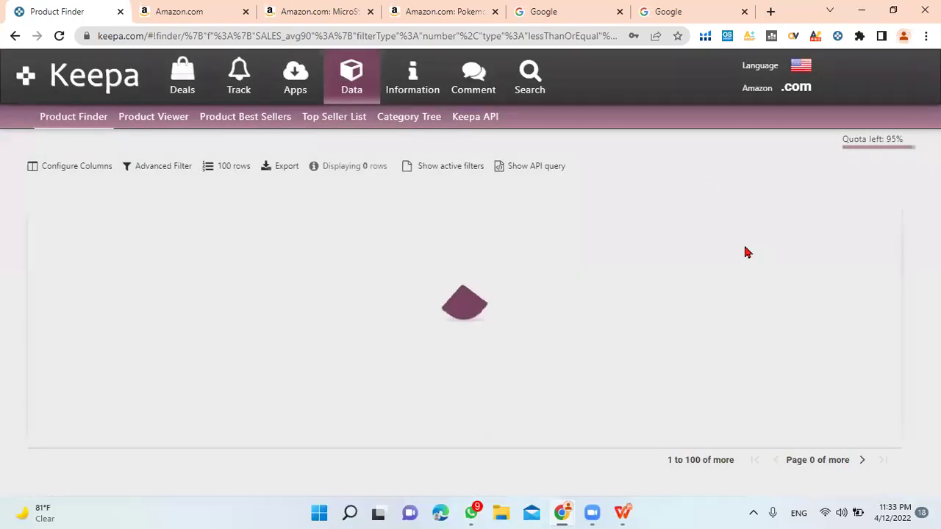
pyautogui.click(217, 9)
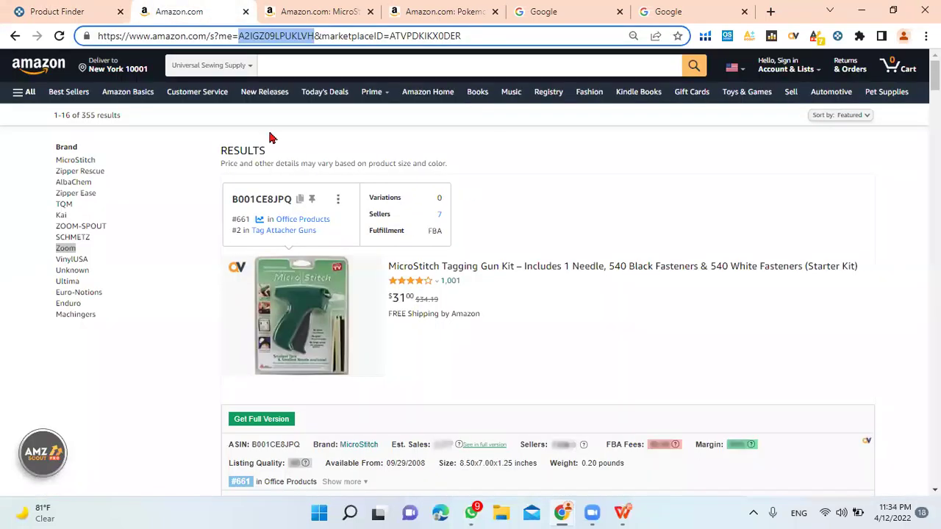
pyautogui.click(55, 7)
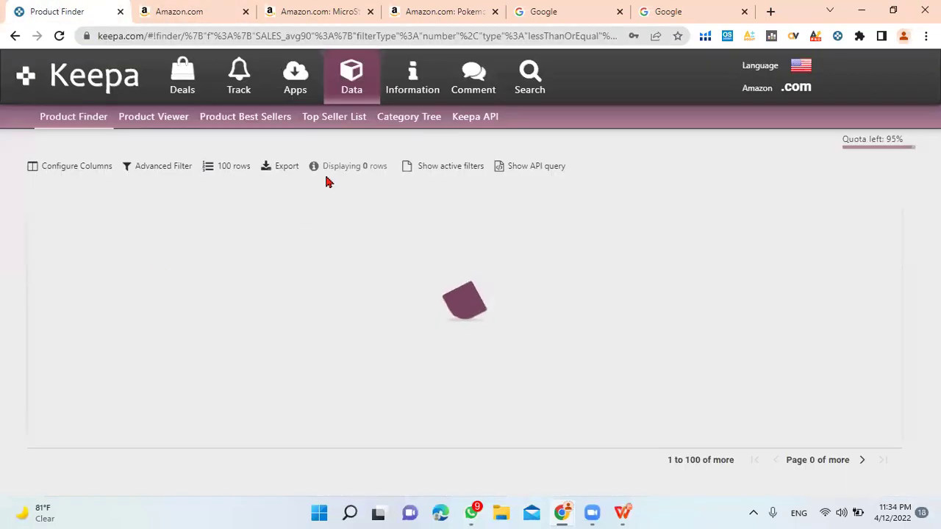
pyautogui.click(90, 173)
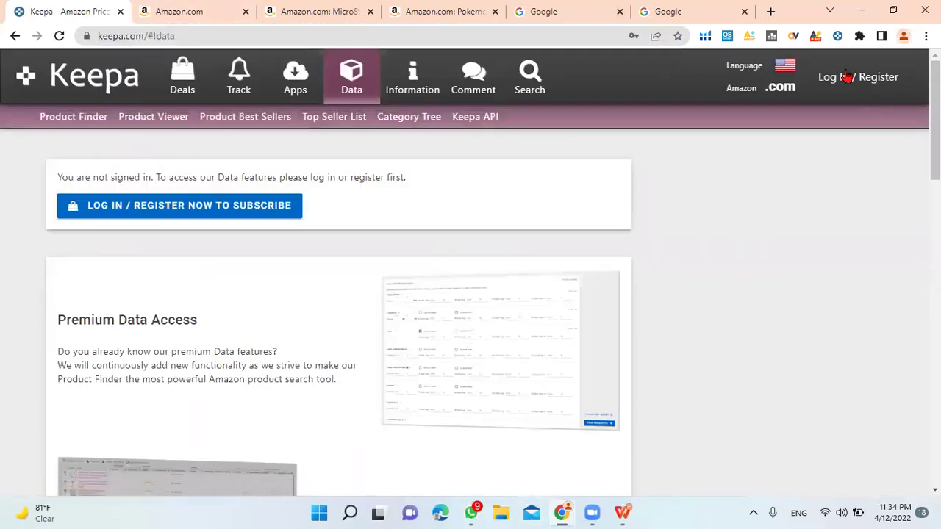
# Step: Log in to Keepa with the saved account credentials and open the Product Finder
pyautogui.click(847, 77)
pyautogui.click(513, 370)
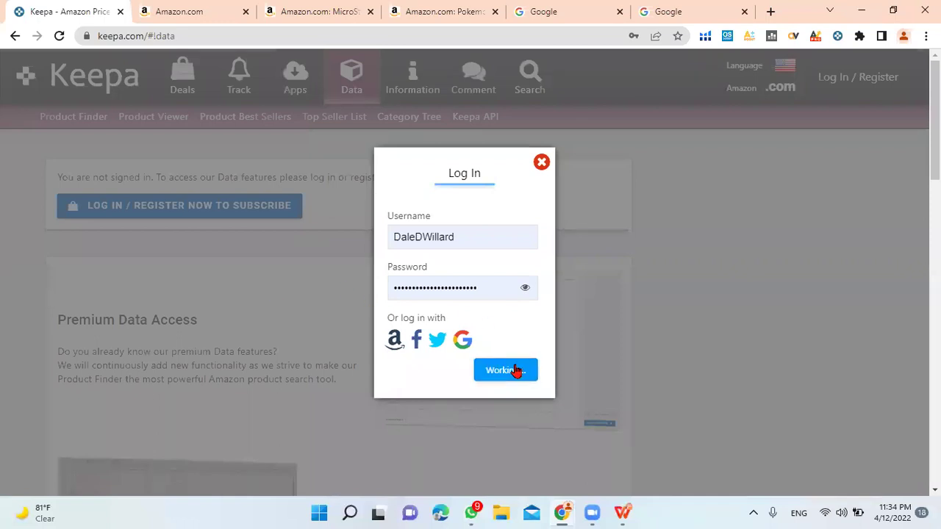
pyautogui.click(62, 116)
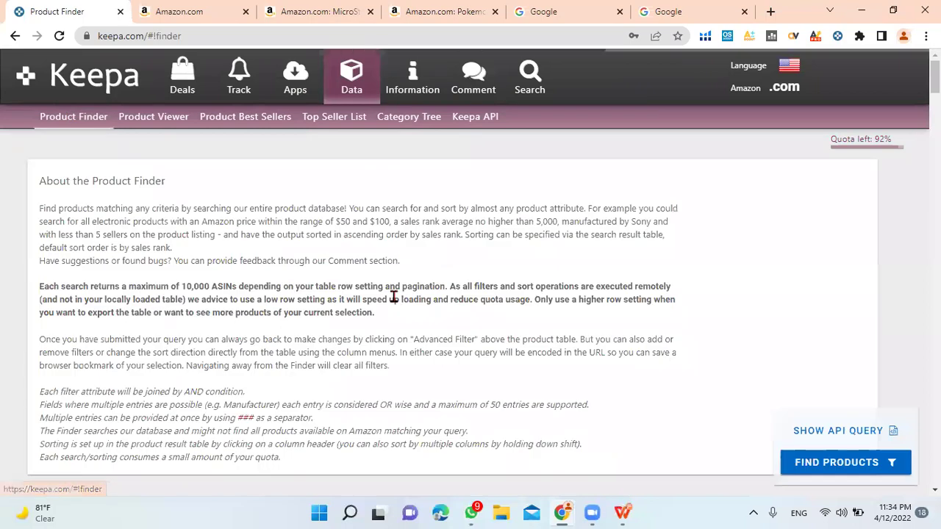
# Step: Limit the 90-day average sales rank to 50000, require Amazon to be out of stock and find the matching products
pyautogui.scroll(-7, 393, 296)
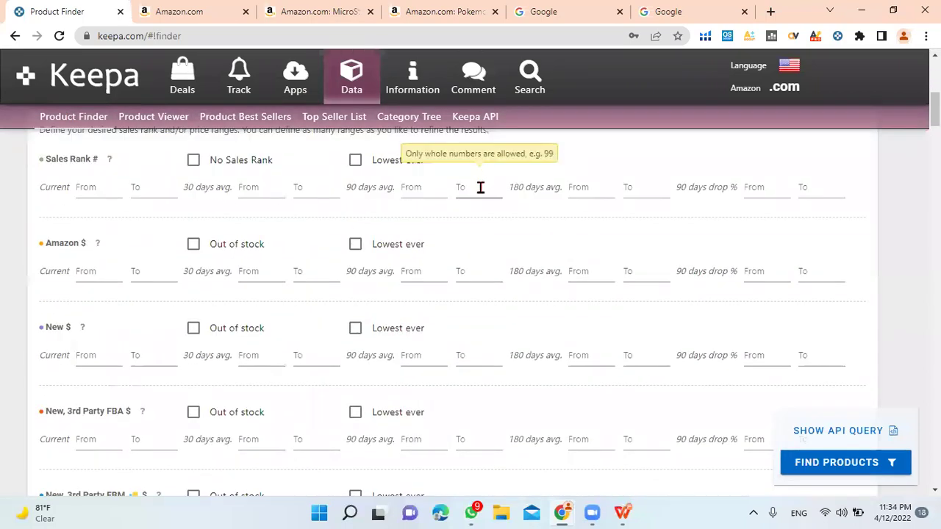
pyautogui.click(480, 189)
pyautogui.write('50000')
pyautogui.click(238, 245)
pyautogui.click(801, 469)
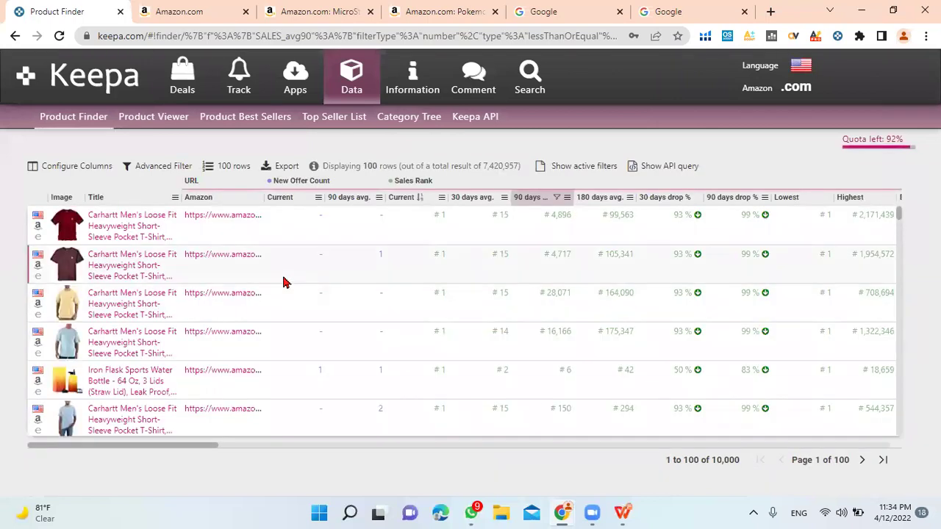
# Step: Reopen the advanced filters, restrict the root category to Arts, Crafts & Sewing and find the matching products
pyautogui.scroll(-3, 285, 282)
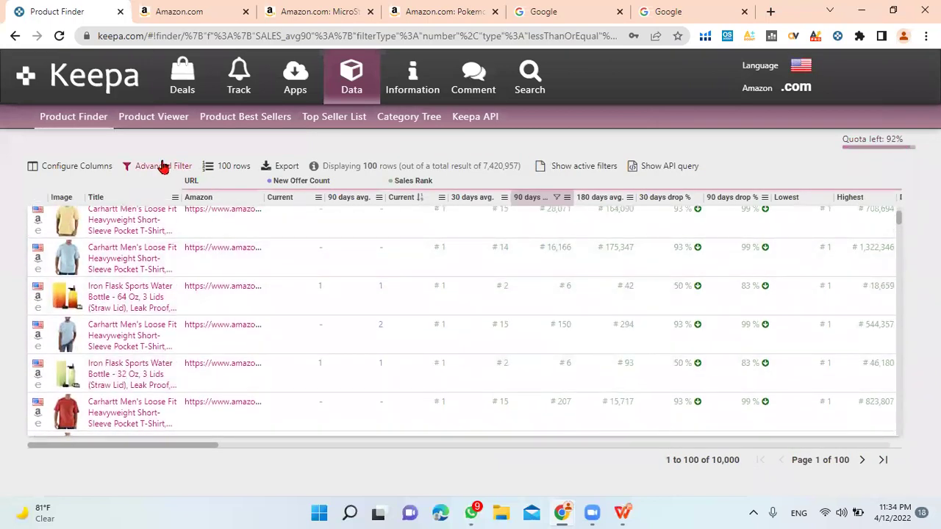
pyautogui.click(163, 166)
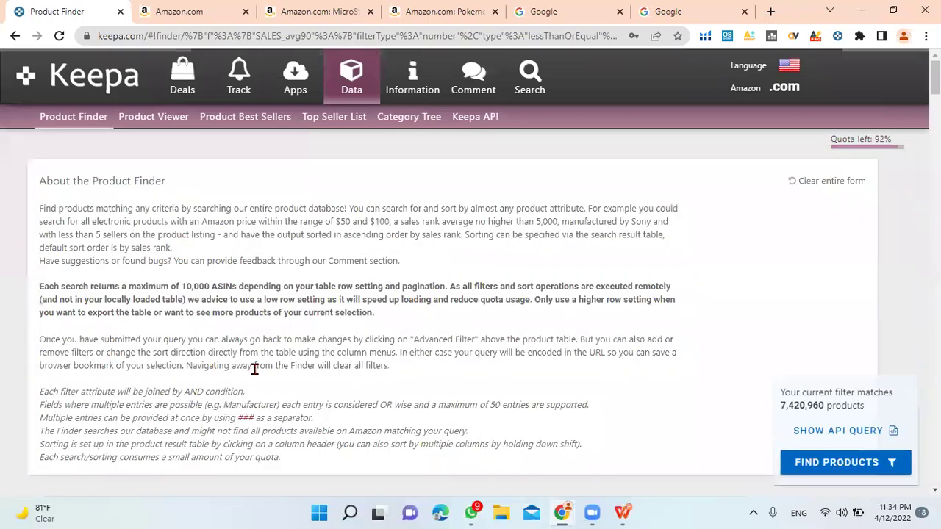
pyautogui.scroll(-5, 254, 369)
pyautogui.scroll(-20, 255, 369)
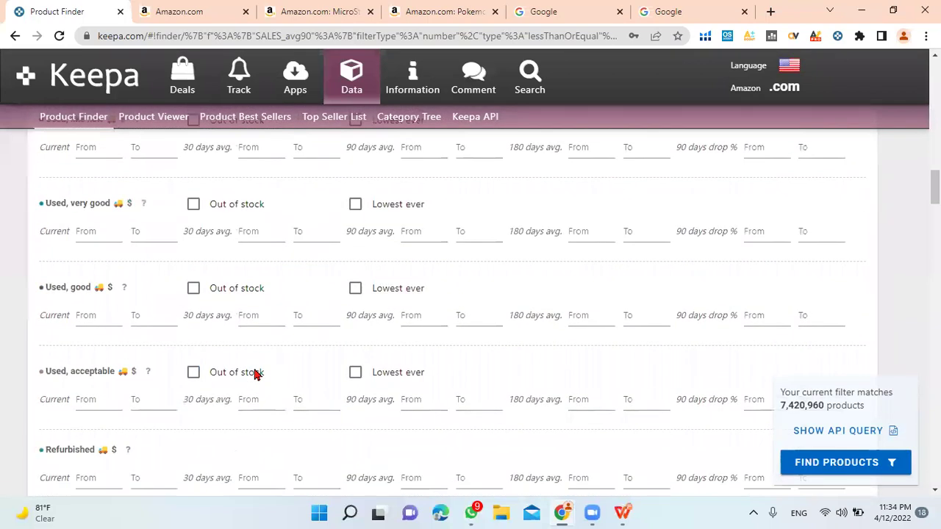
pyautogui.scroll(-2, 256, 375)
pyautogui.click(275, 356)
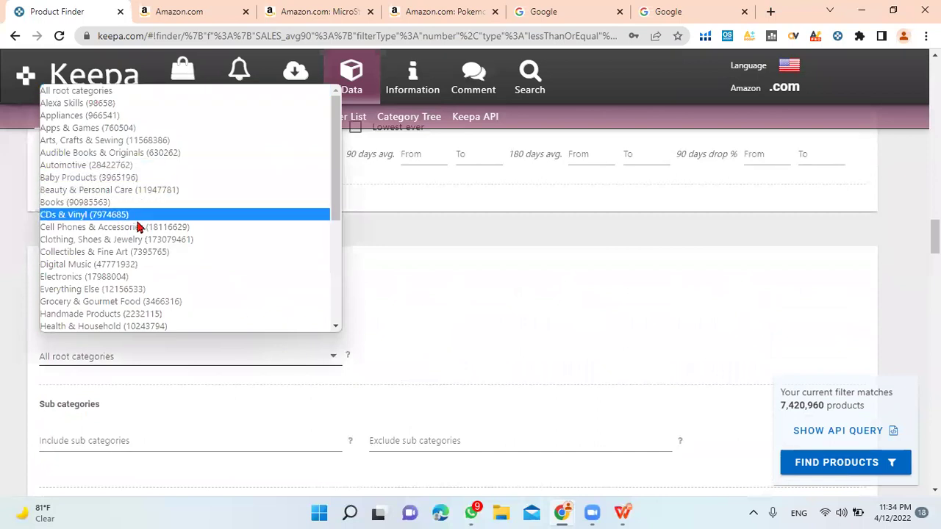
pyautogui.click(110, 140)
pyautogui.click(855, 472)
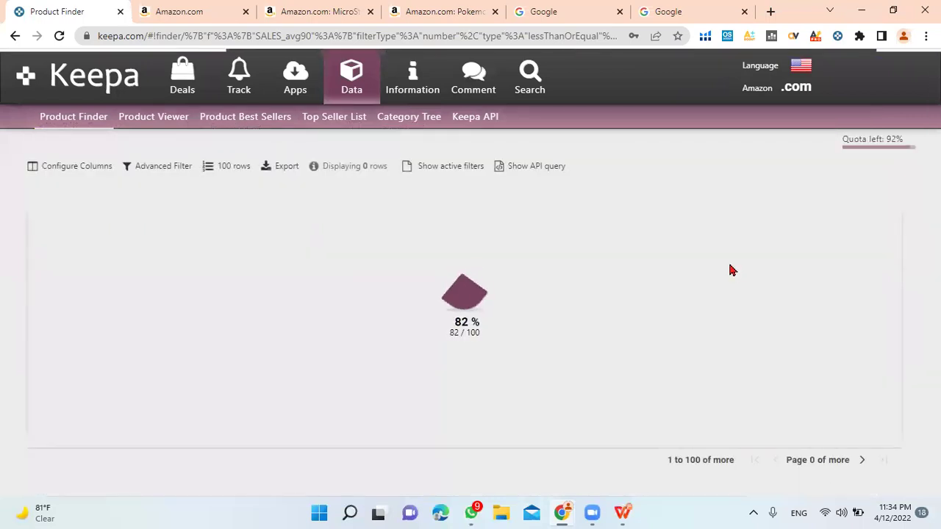
# Step: Copy the brand name Apple Barrel from the Brand column of the results table
pyautogui.hscroll(10, 730, 271)
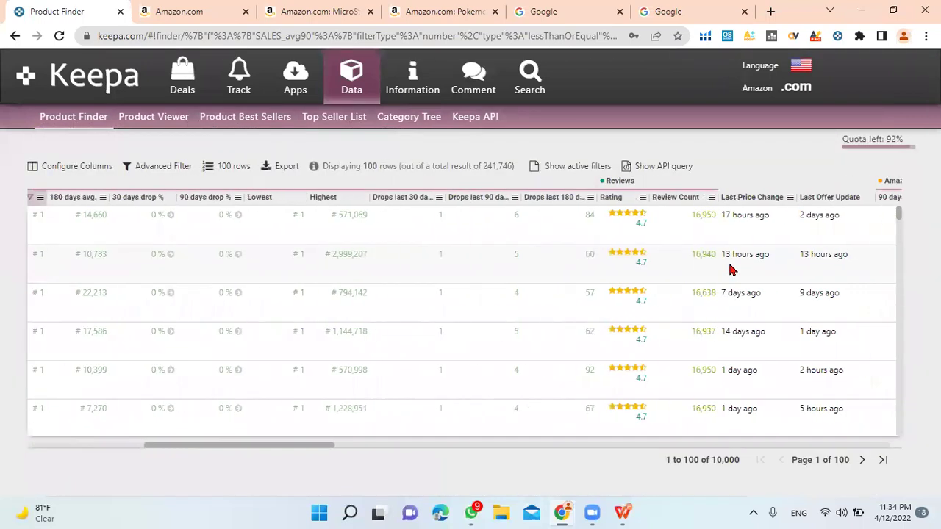
pyautogui.hscroll(12, 730, 270)
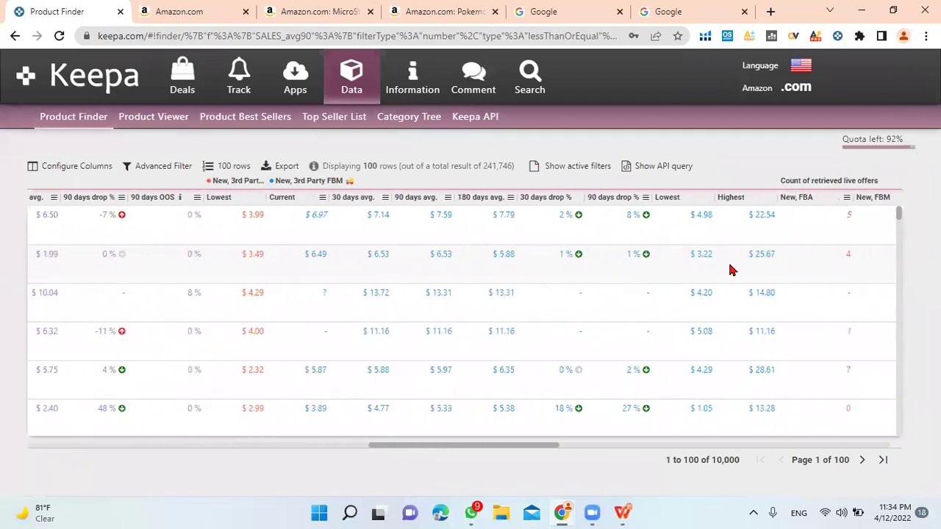
pyautogui.hscroll(12, 730, 270)
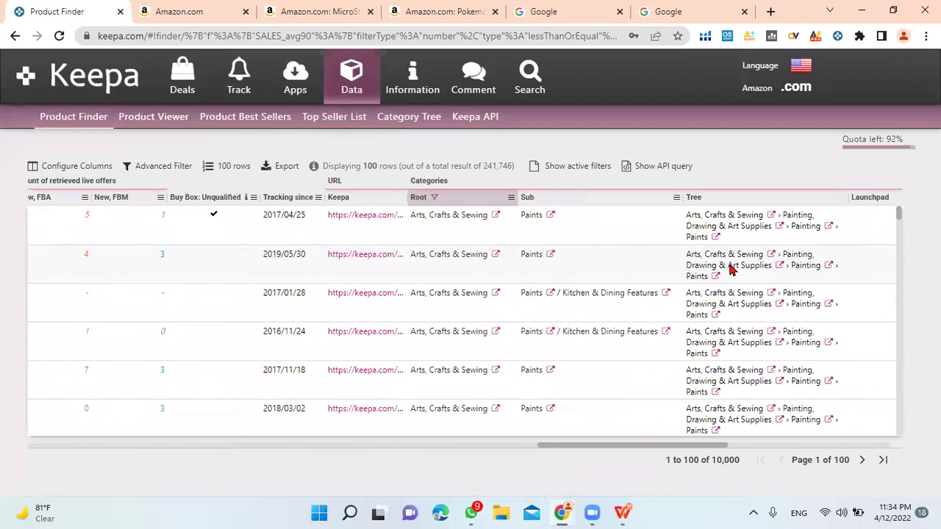
pyautogui.hscroll(3, 730, 271)
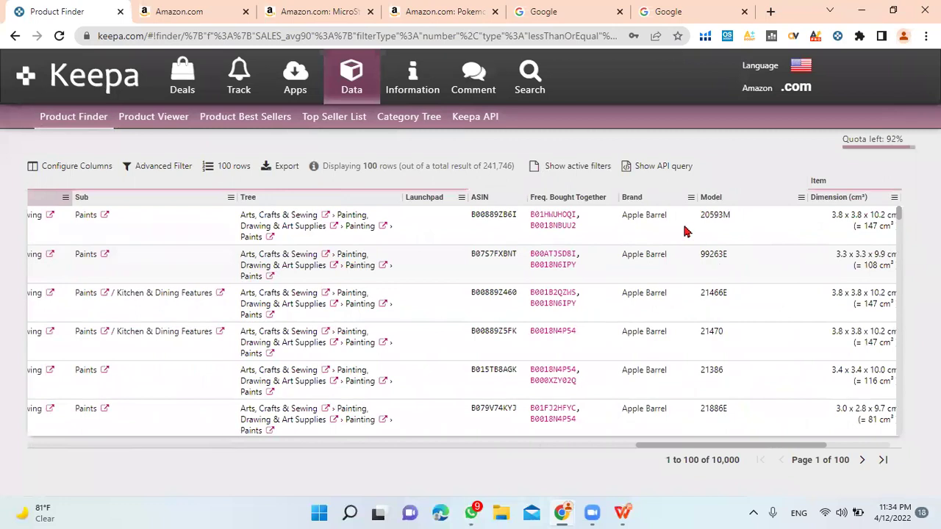
pyautogui.scroll(-5, 659, 386)
pyautogui.scroll(-5, 659, 386)
pyautogui.click(618, 338)
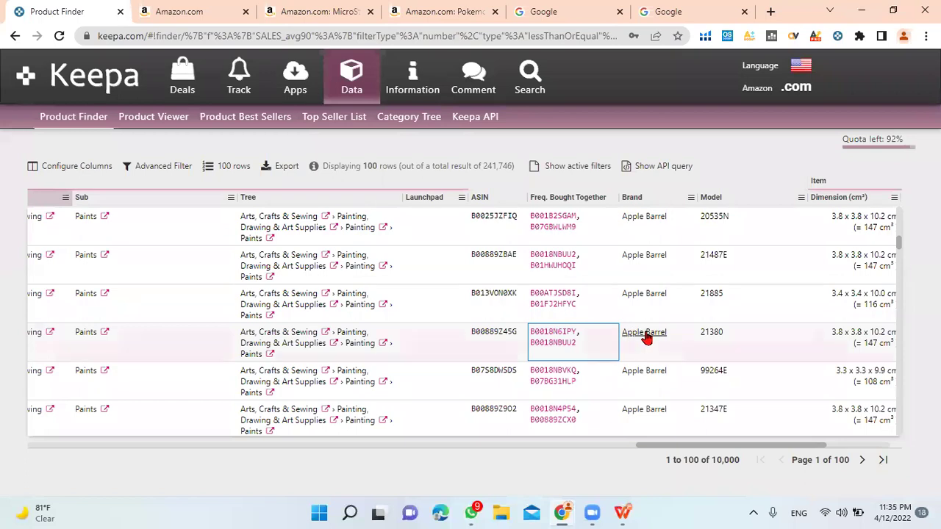
pyautogui.rightClick(647, 336)
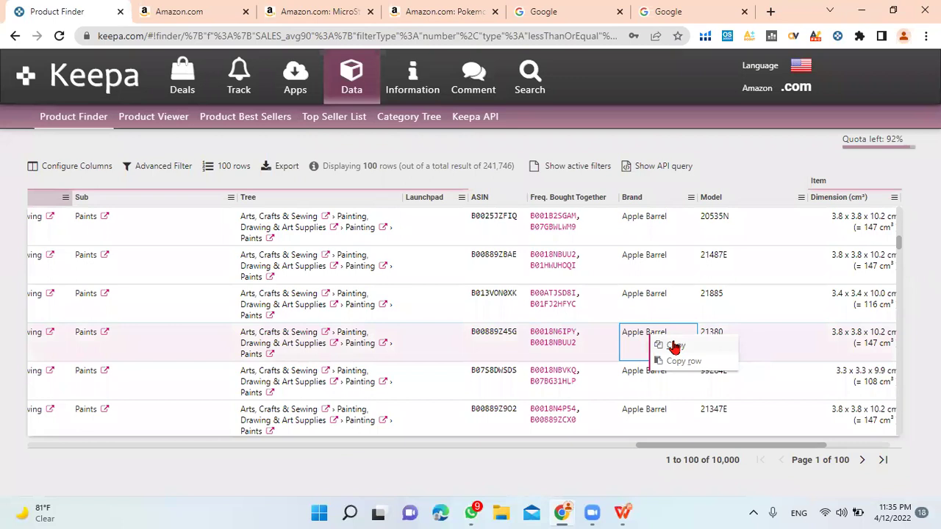
pyautogui.click(675, 347)
# Step: Switch to the Amazon seller results tab, load the amazon.com home page and search all departments for Apple Barrel
pyautogui.click(198, 9)
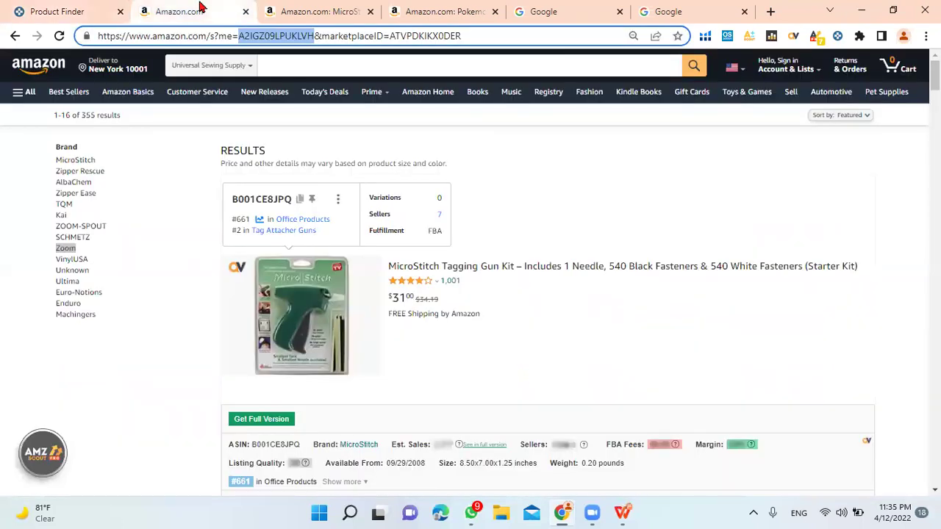
pyautogui.click(208, 66)
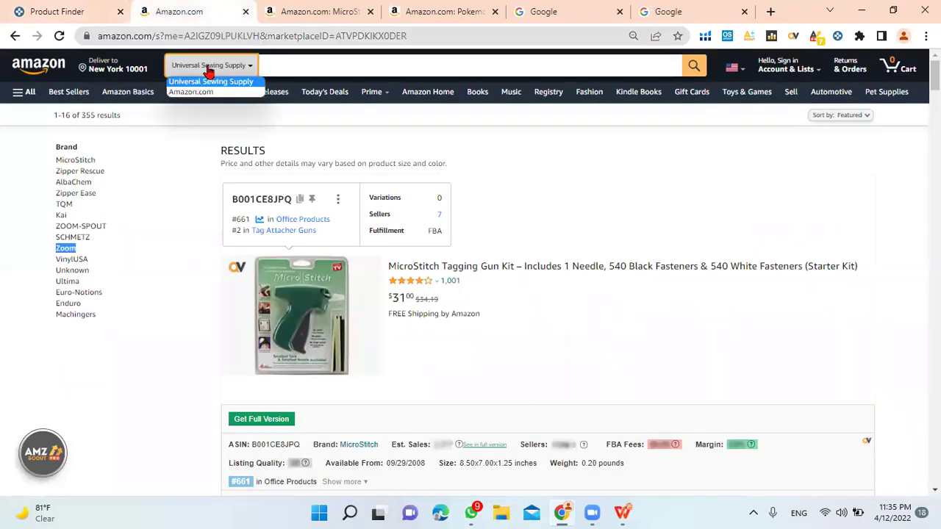
pyautogui.click(167, 36)
pyautogui.write('am')
pyautogui.press('Return')
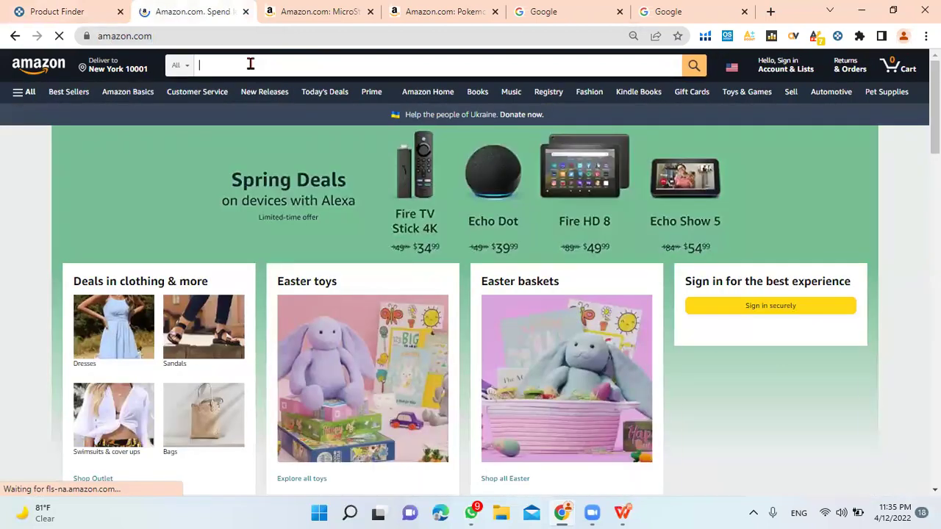
pyautogui.click(250, 64)
pyautogui.write('Apple Barrel')
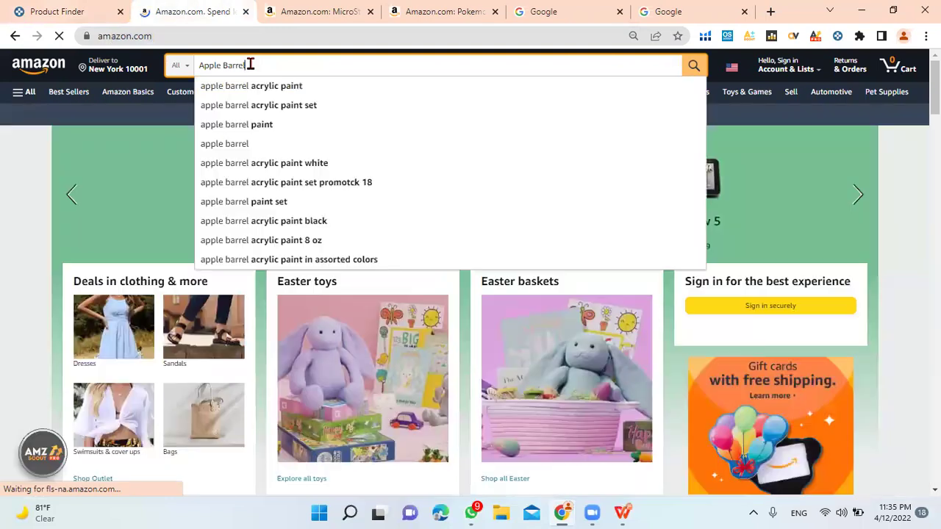
pyautogui.press('Return')
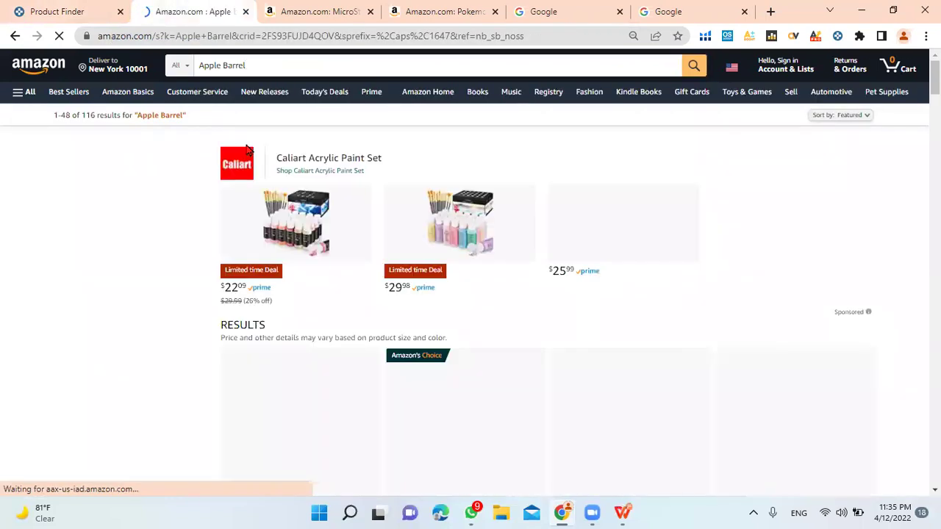
pyautogui.scroll(-2, 708, 304)
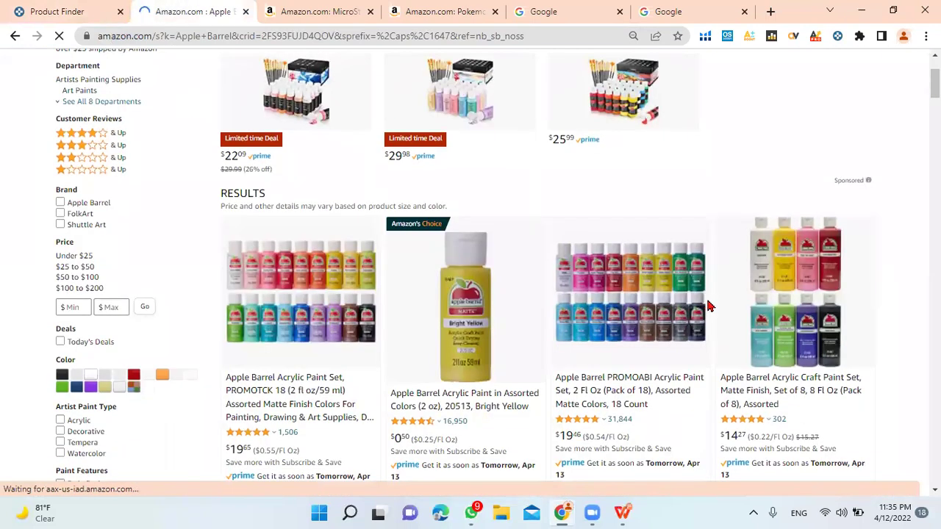
# Step: Examine the Apple Barrel search results on Amazon, from the first product row to the More Results section
pyautogui.scroll(-2, 708, 304)
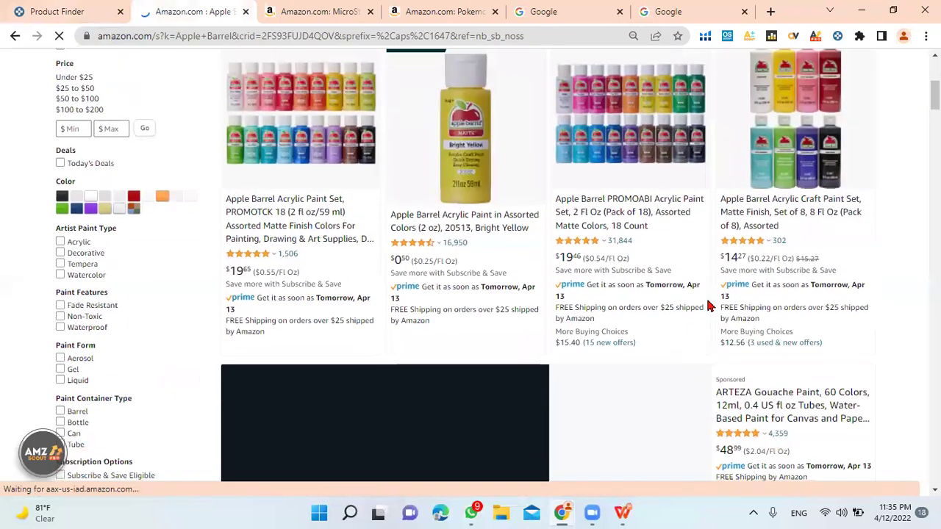
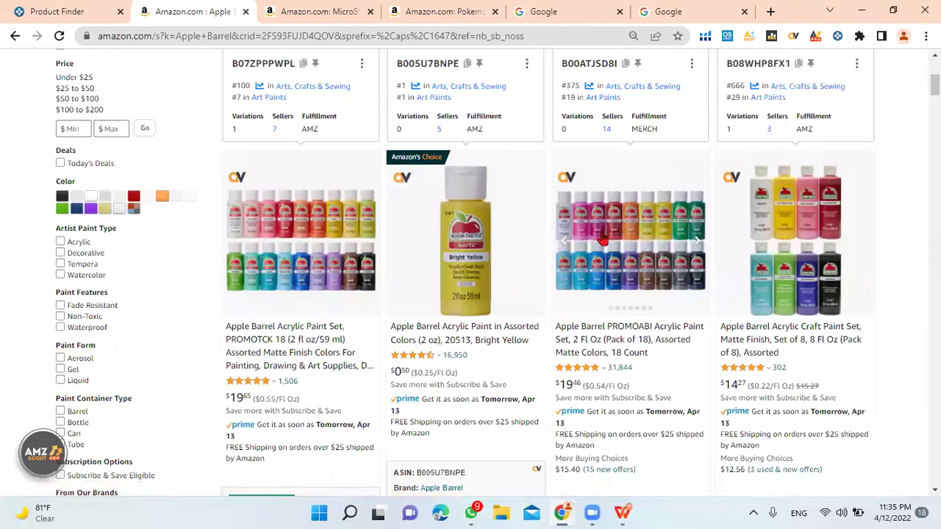
pyautogui.scroll(-3, 602, 234)
pyautogui.scroll(-8, 601, 234)
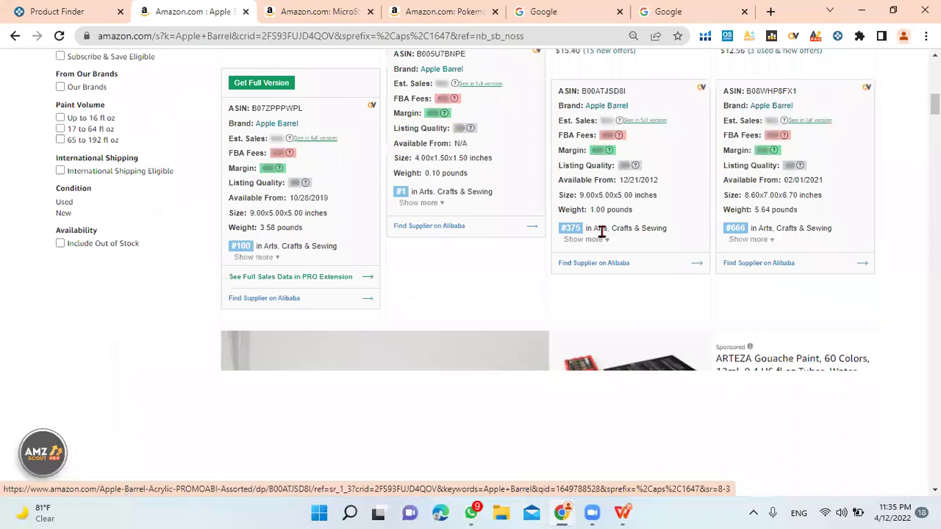
pyautogui.scroll(-2, 601, 239)
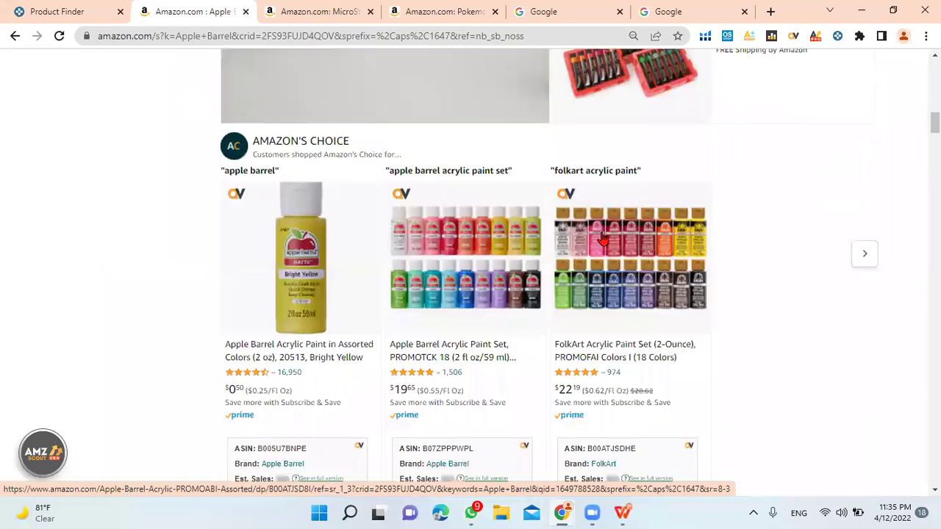
pyautogui.scroll(-2, 601, 239)
pyautogui.scroll(-1, 602, 234)
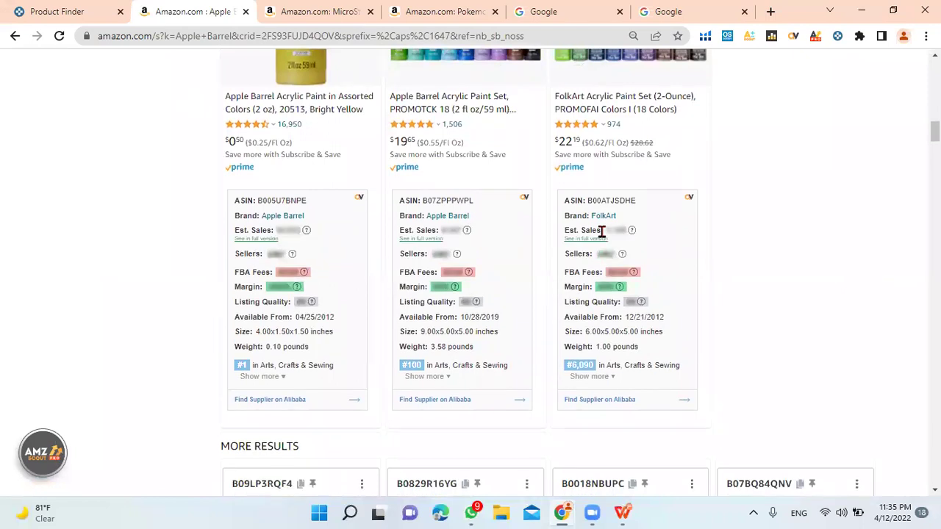
pyautogui.scroll(-3, 601, 231)
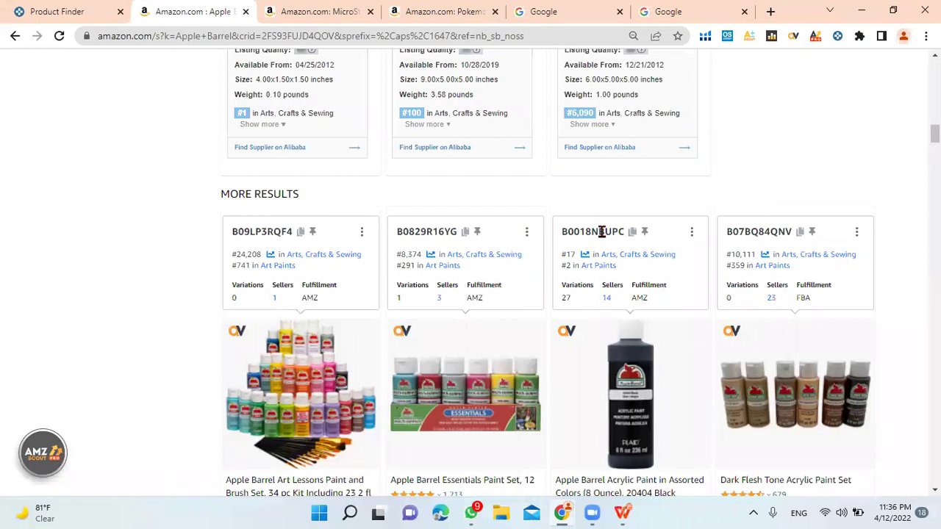
pyautogui.scroll(7, 601, 232)
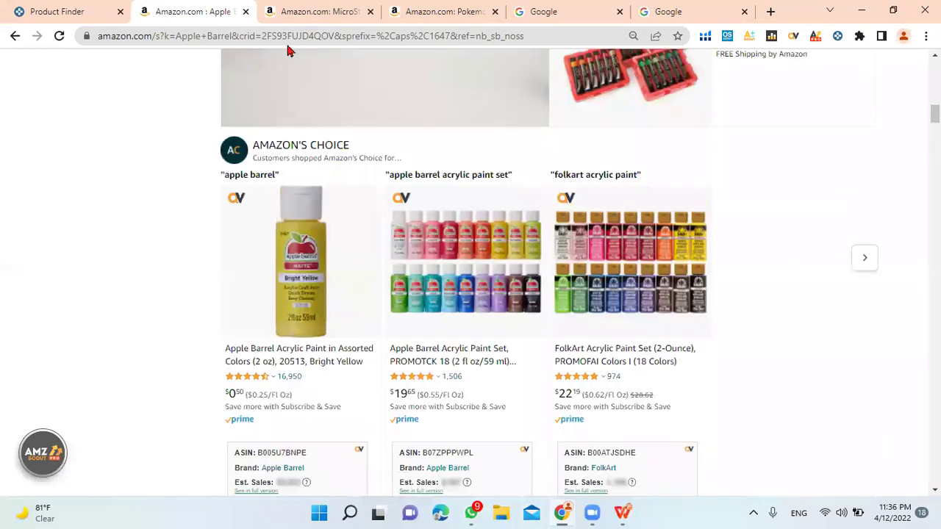
# Step: Check the Keepa results table, return to the Amazon search and review the listing details of the Apple Barrel products
pyautogui.click(20, 8)
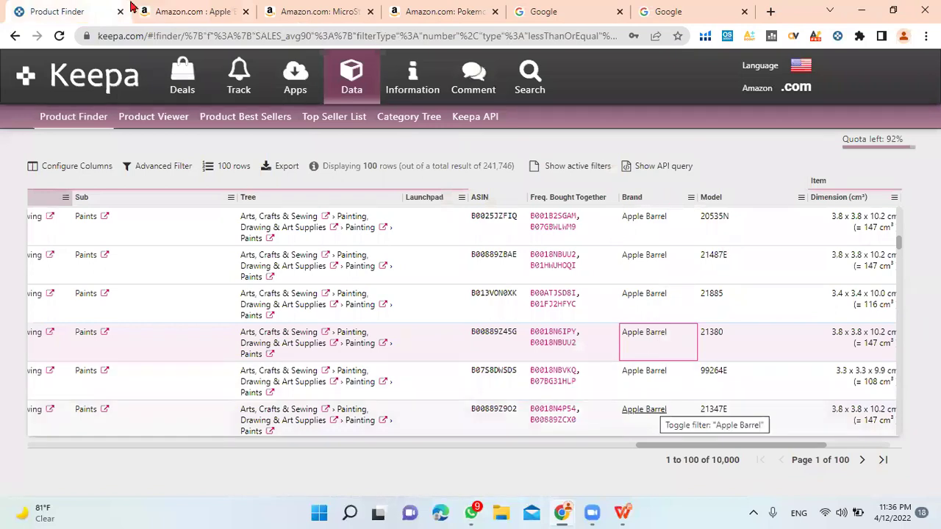
pyautogui.click(197, 9)
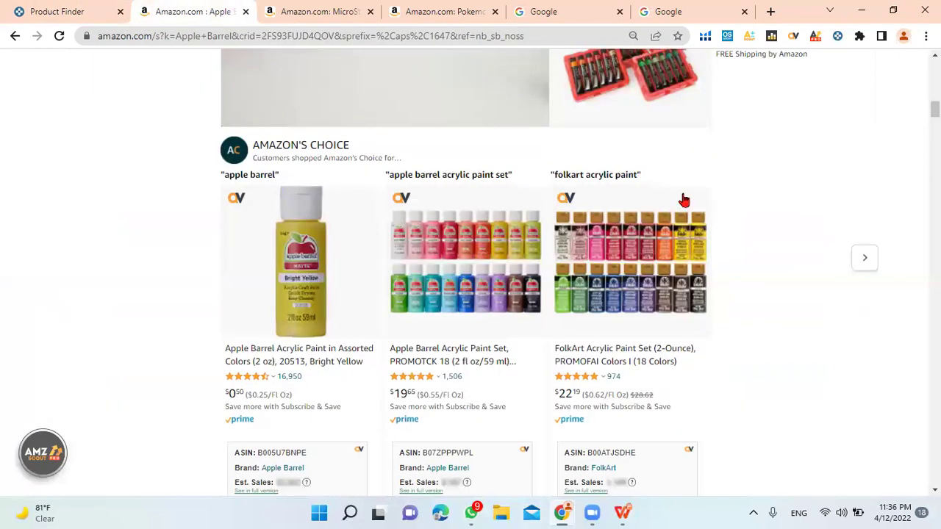
pyautogui.scroll(3, 684, 200)
pyautogui.scroll(6, 683, 200)
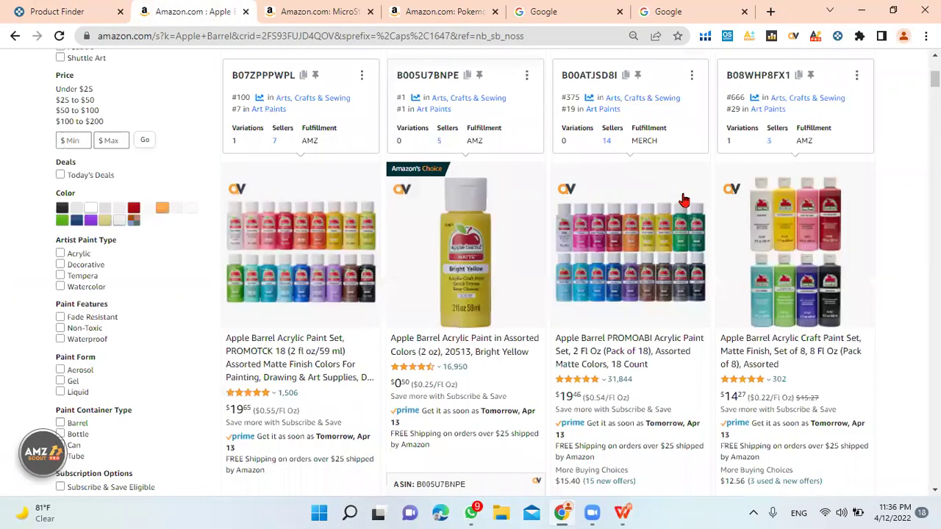
pyautogui.scroll(3, 684, 199)
pyautogui.scroll(-2, 683, 200)
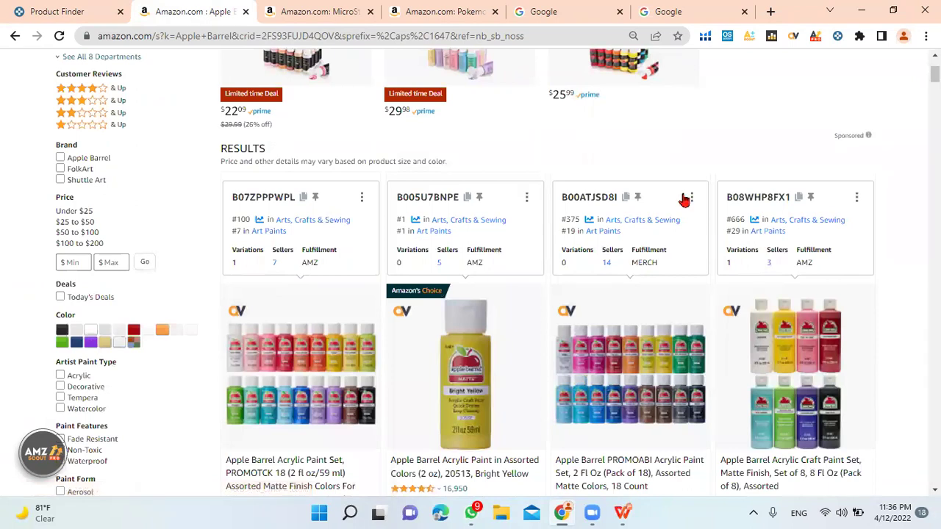
pyautogui.scroll(-2, 683, 200)
pyautogui.scroll(-4, 684, 200)
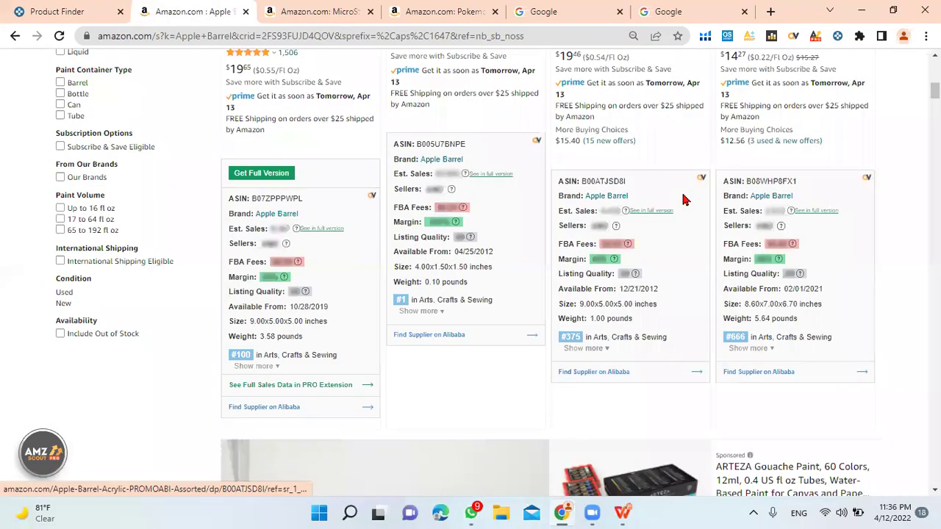
pyautogui.scroll(-3, 683, 200)
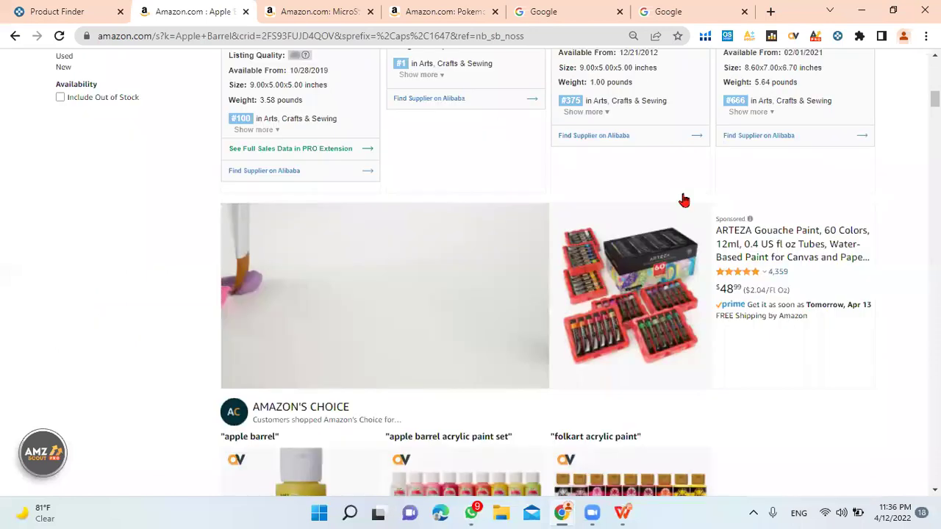
pyautogui.scroll(-4, 683, 200)
pyautogui.scroll(-4, 683, 200)
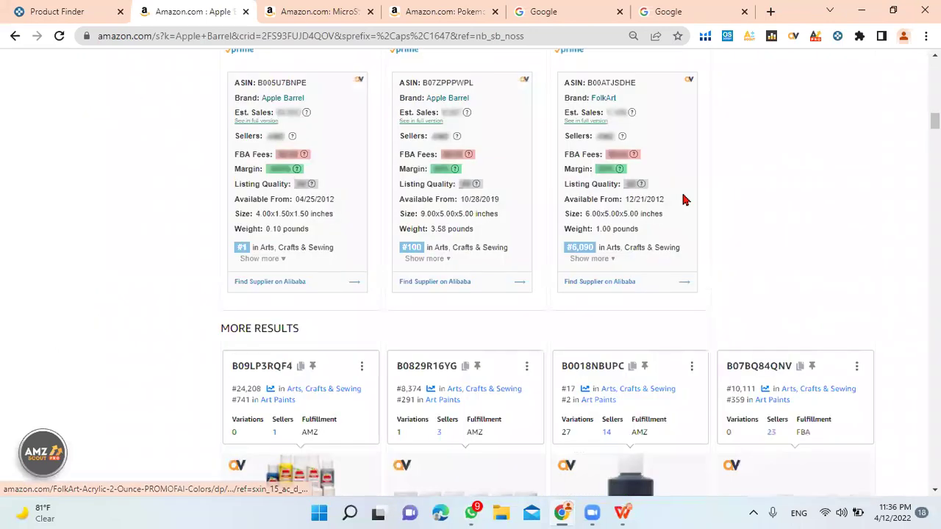
pyautogui.scroll(-5, 684, 200)
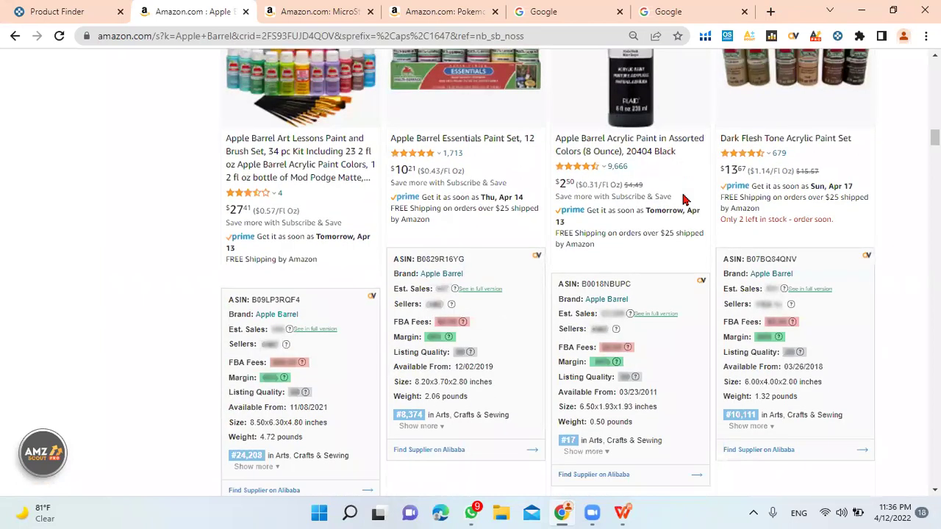
# Step: Compare the seller counts and fulfillment types of the first four Apple Barrel listings under Results
pyautogui.scroll(9, 682, 199)
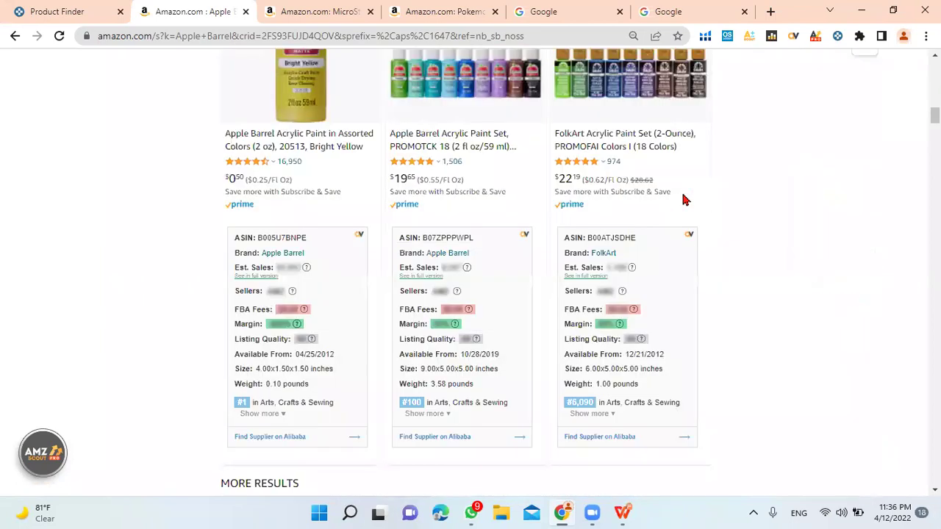
pyautogui.scroll(4, 541, 196)
pyautogui.scroll(8, 540, 196)
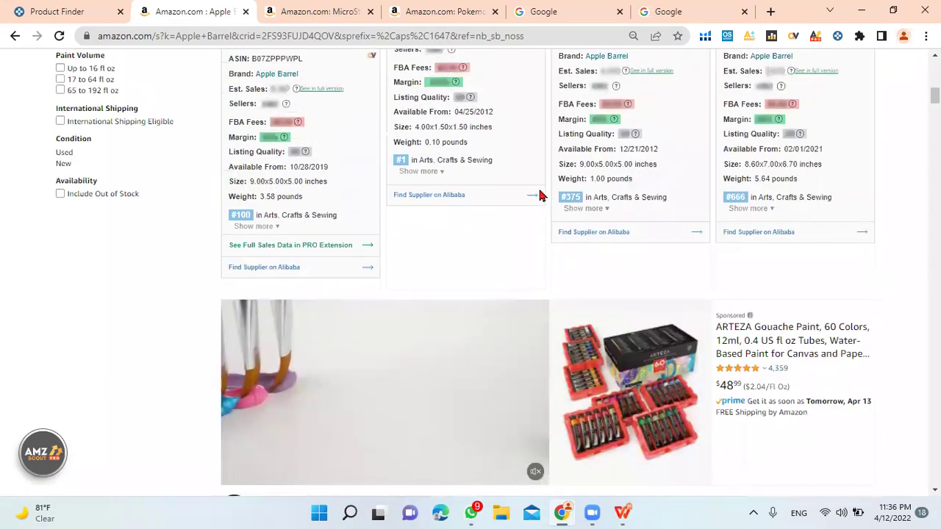
pyautogui.scroll(5, 540, 196)
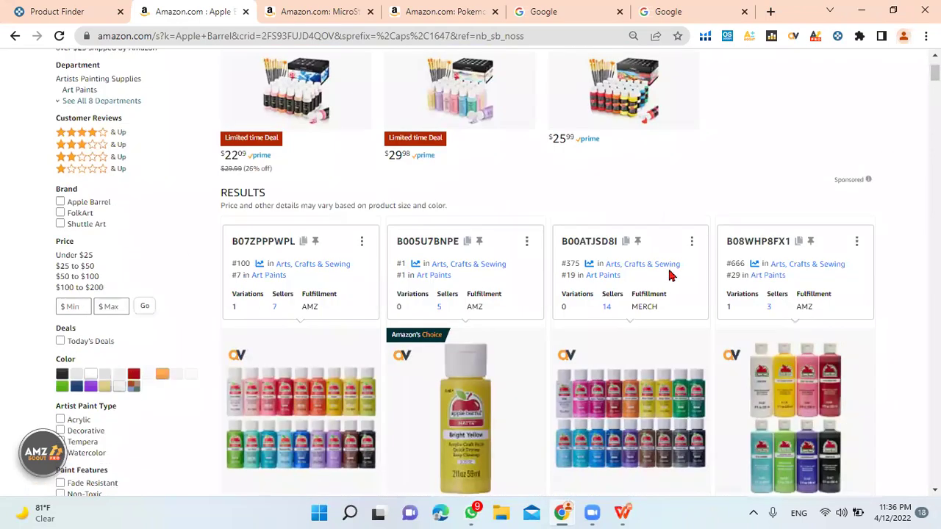
pyautogui.scroll(-1, 736, 291)
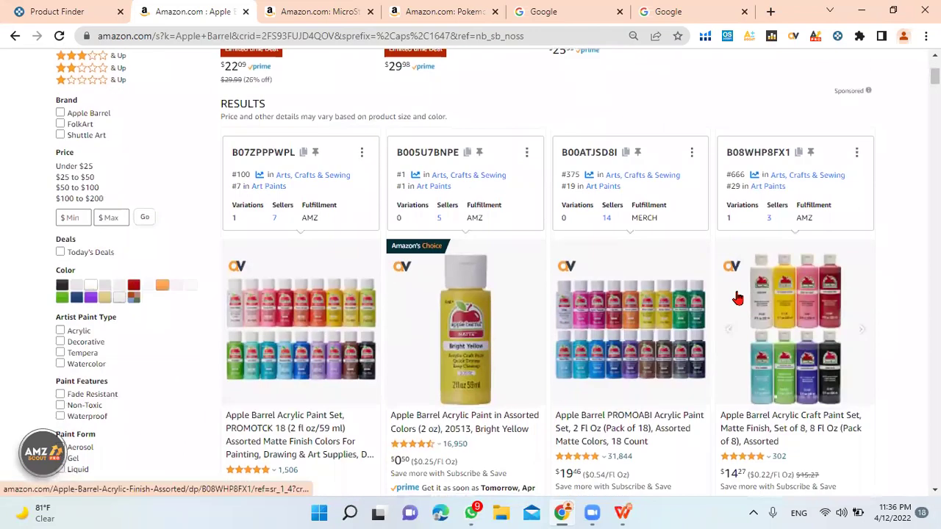
pyautogui.scroll(-3, 437, 238)
pyautogui.scroll(3, 437, 235)
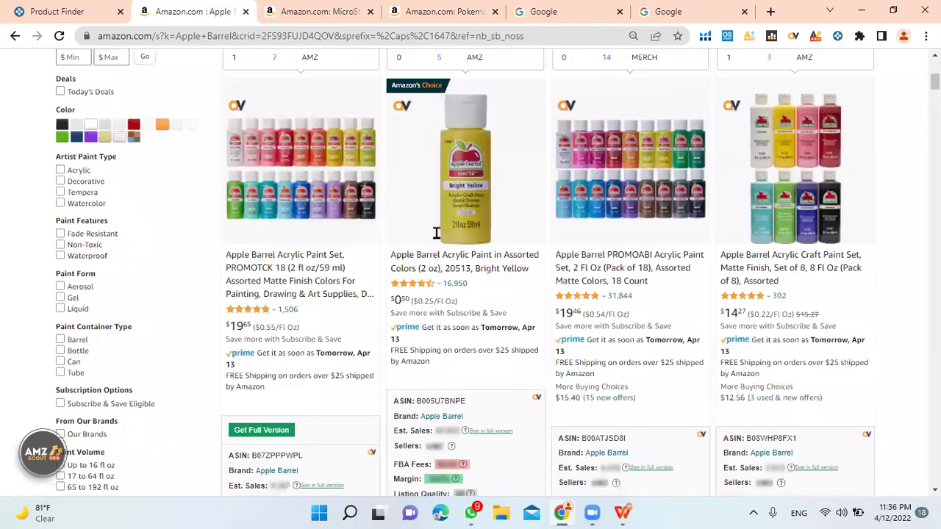
pyautogui.scroll(-6, 680, 285)
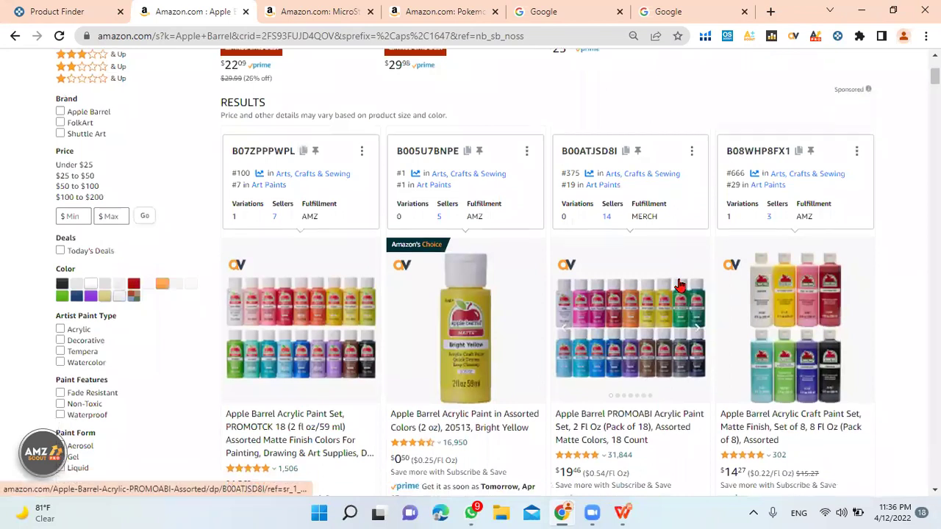
# Step: Examine the sellers, fulfillment type and sales rank of the Apple Barrel listings under More Results
pyautogui.scroll(-10, 679, 284)
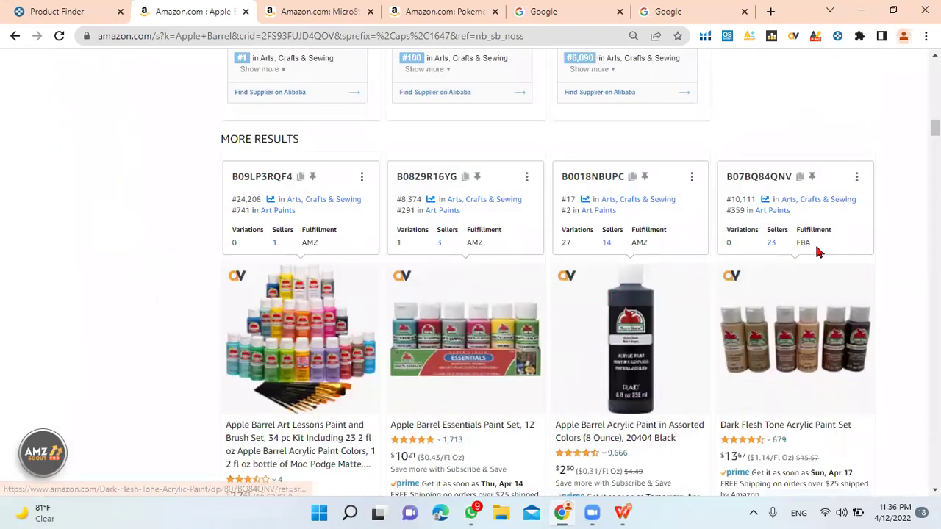
pyautogui.scroll(-8, 816, 245)
pyautogui.scroll(-1, 816, 245)
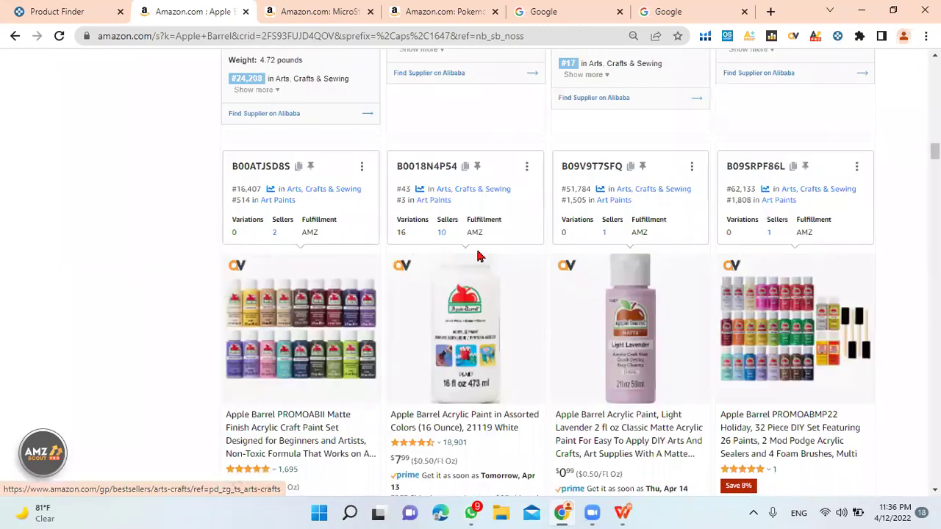
pyautogui.scroll(-2, 662, 265)
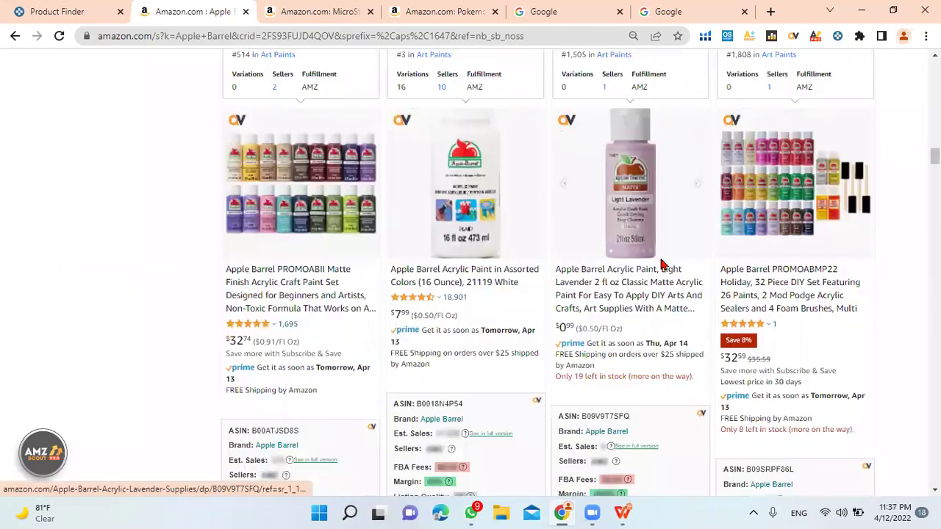
pyautogui.moveTo(613, 178)
pyautogui.scroll(-4, 612, 178)
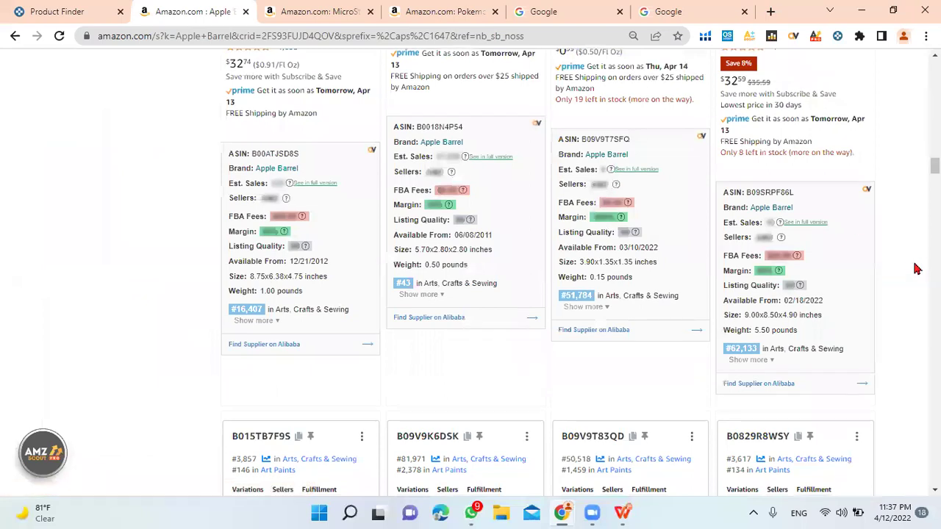
pyautogui.scroll(-4, 916, 267)
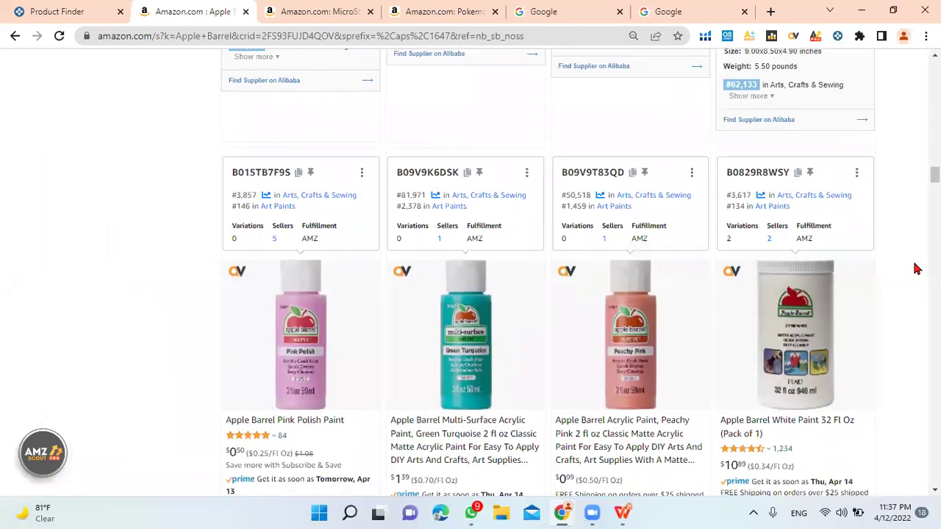
pyautogui.scroll(-8, 916, 269)
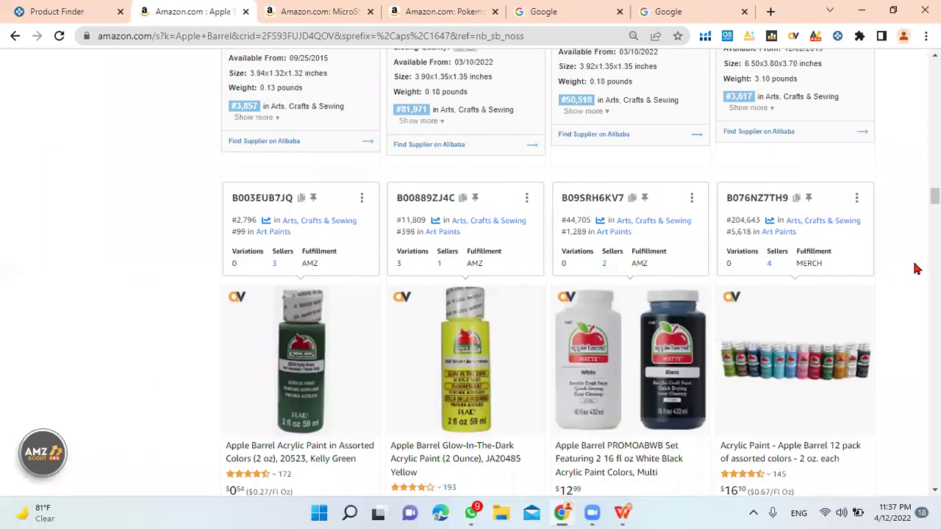
pyautogui.scroll(-8, 916, 268)
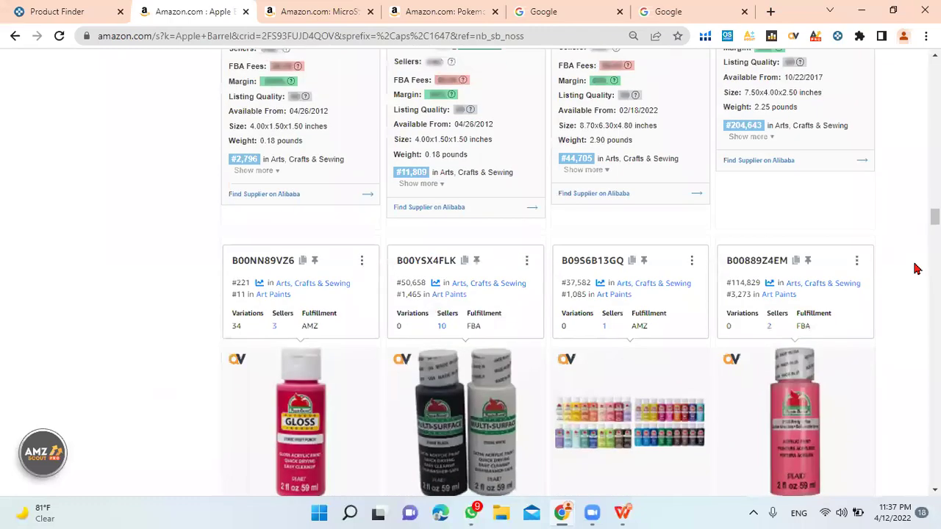
# Step: Inspect the seller counts and fulfillment types from the Gloss Finish Fruit Punch row down to the Classic Christmas Set row
pyautogui.scroll(-2, 916, 268)
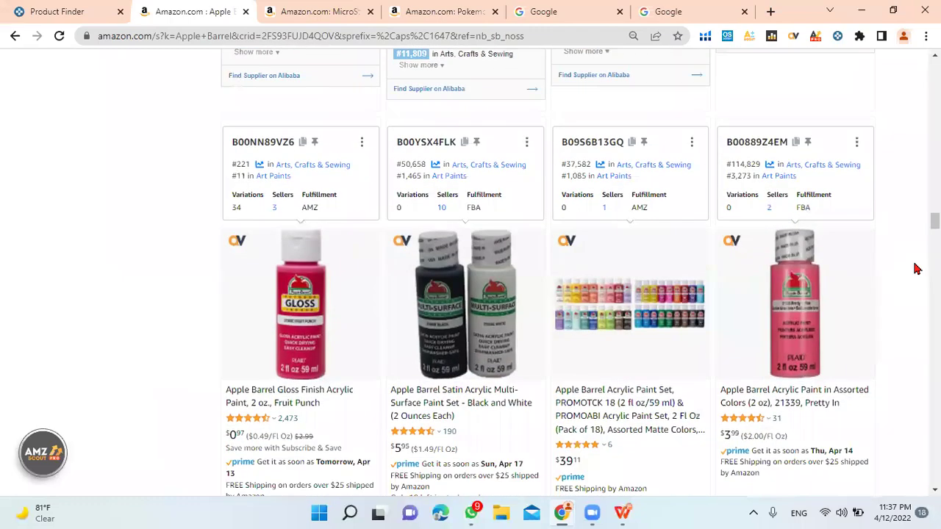
pyautogui.scroll(-3, 916, 269)
pyautogui.scroll(-3, 916, 269)
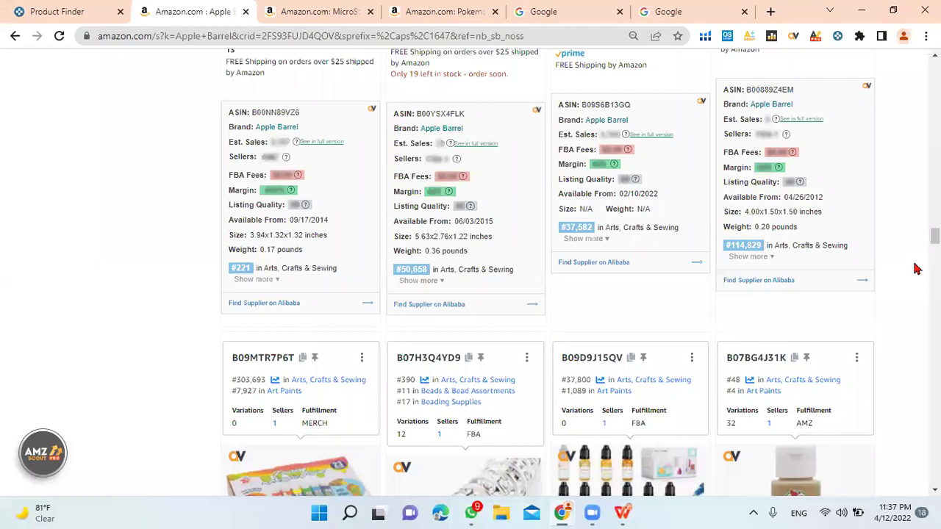
pyautogui.scroll(4, 916, 269)
pyautogui.scroll(3, 916, 269)
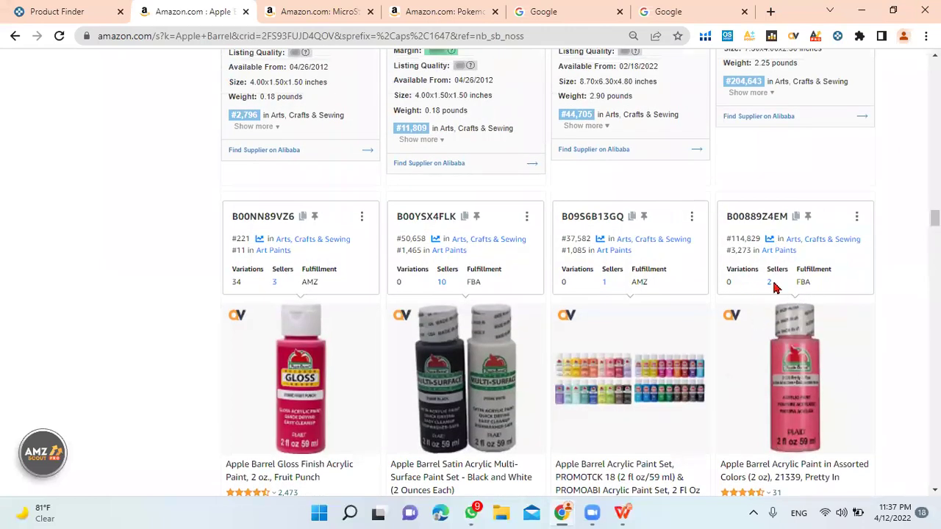
pyautogui.scroll(-4, 774, 286)
pyautogui.scroll(-12, 774, 287)
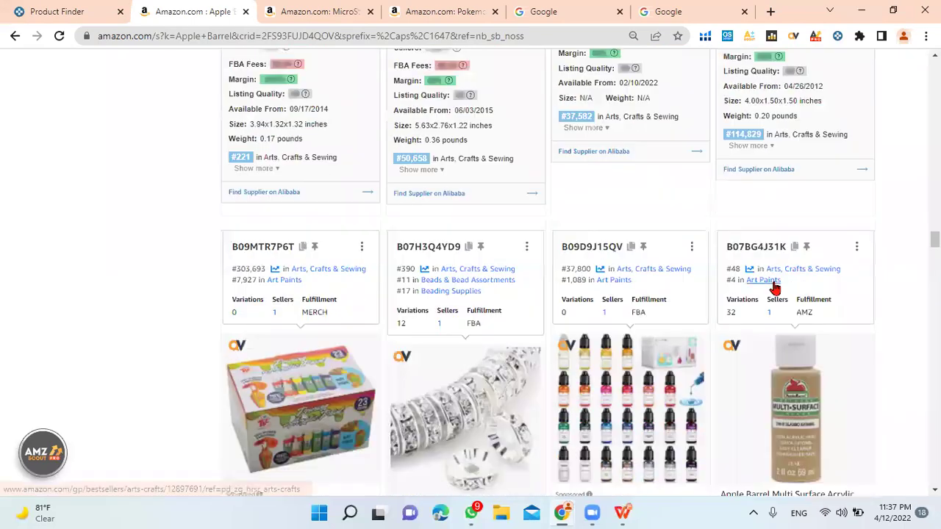
pyautogui.scroll(-12, 774, 287)
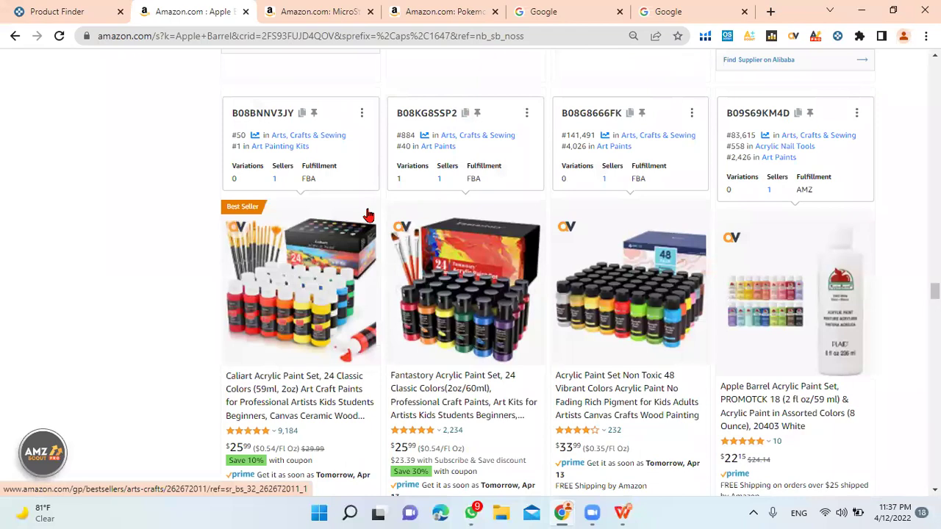
pyautogui.scroll(-10, 367, 212)
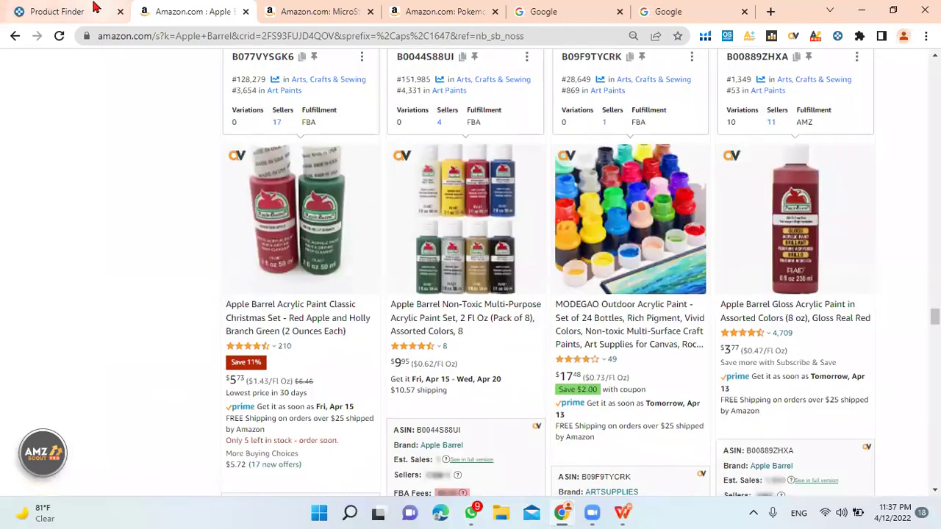
# Step: Switch to Keepa's Product Finder results and copy the brand name HTVRONT from the row with ASIN B089ZNXC3D
pyautogui.click(92, 10)
pyautogui.scroll(-10, 542, 269)
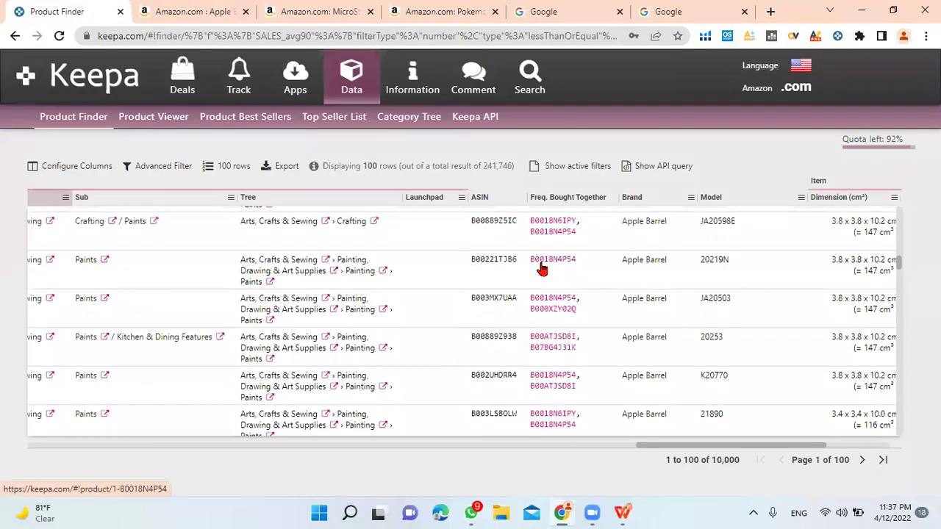
pyautogui.scroll(-5, 551, 271)
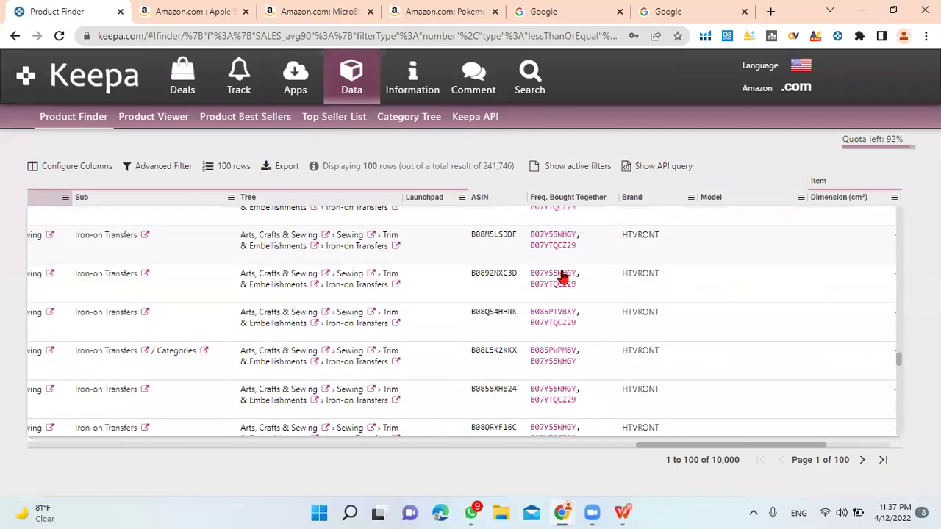
pyautogui.rightClick(629, 269)
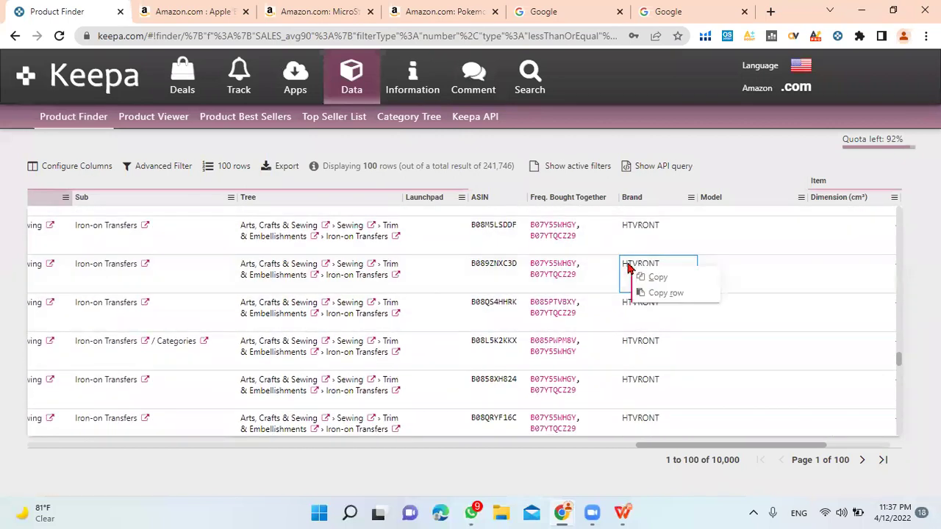
pyautogui.click(656, 292)
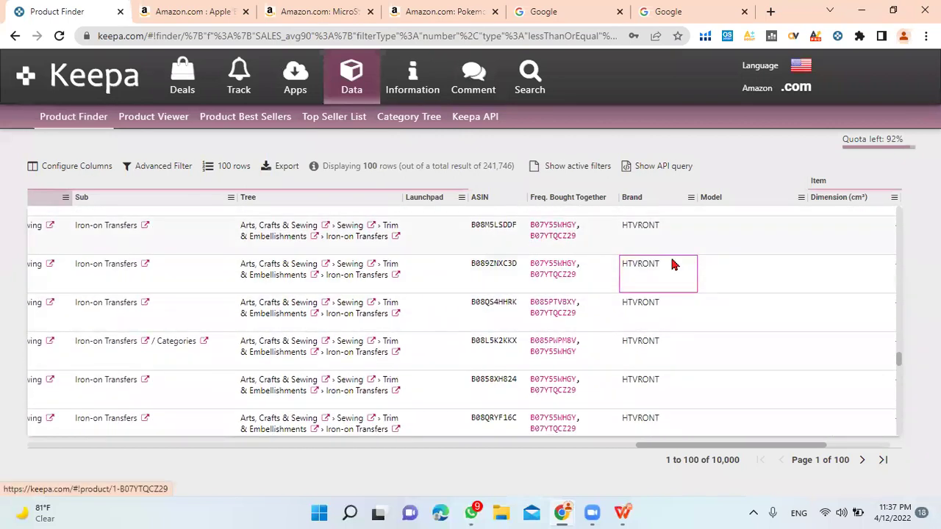
pyautogui.rightClick(649, 270)
pyautogui.click(672, 277)
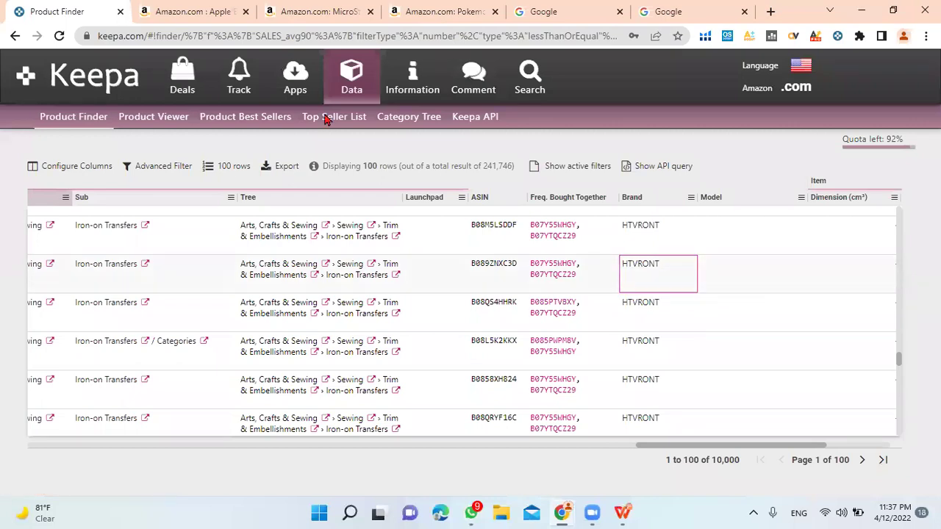
# Step: Return to the Apple Barrel search on Amazon and replace it with a search for the suggested term htvront
pyautogui.click(187, 11)
pyautogui.scroll(-3, 337, 184)
pyautogui.scroll(-5, 338, 186)
pyautogui.scroll(10, 338, 190)
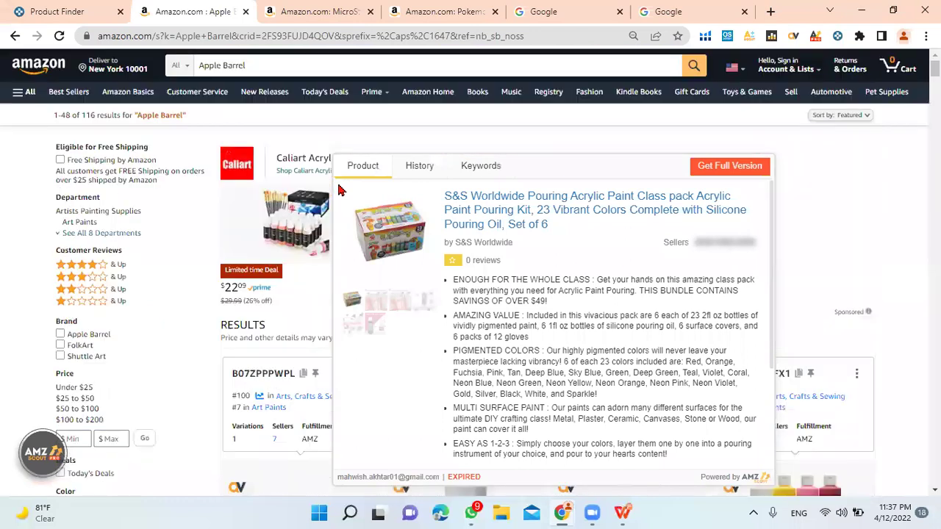
pyautogui.moveTo(256, 64); pyautogui.dragTo(194, 63)
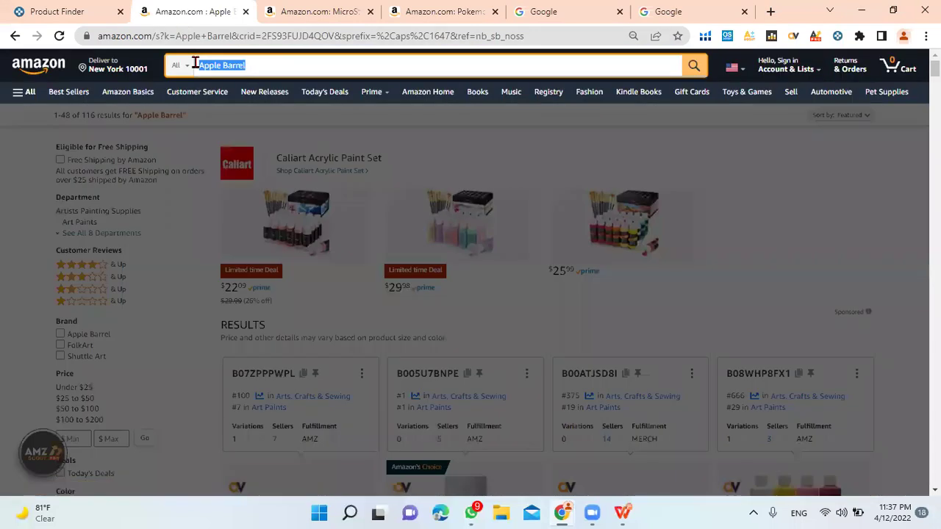
pyautogui.hotkey('ctrl', 'v')
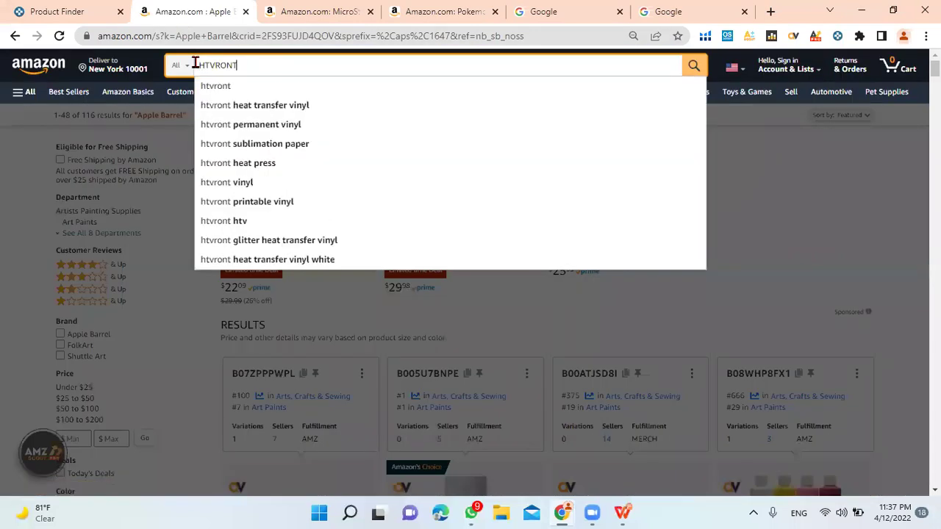
pyautogui.click(249, 87)
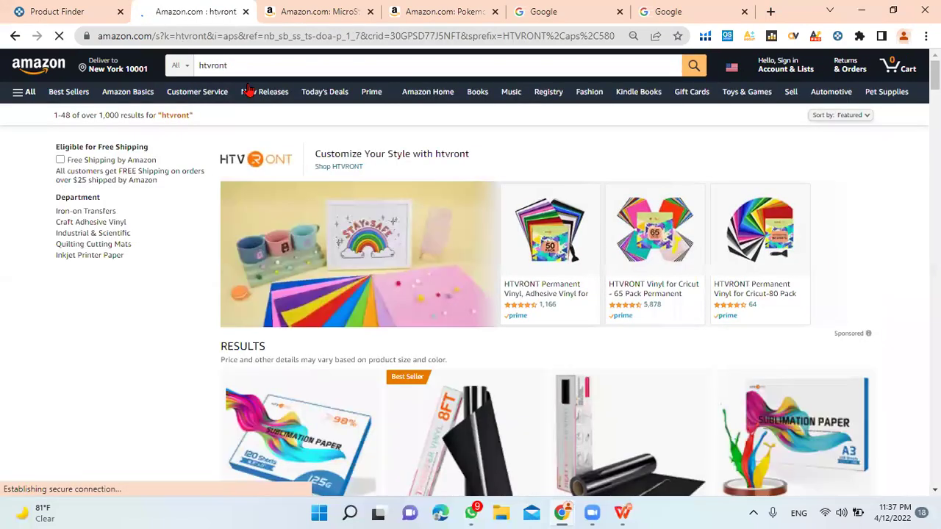
# Step: Check the seller counts and fulfillment types of the HTVRONT listings in the first two rows under Results
pyautogui.scroll(-10, 630, 281)
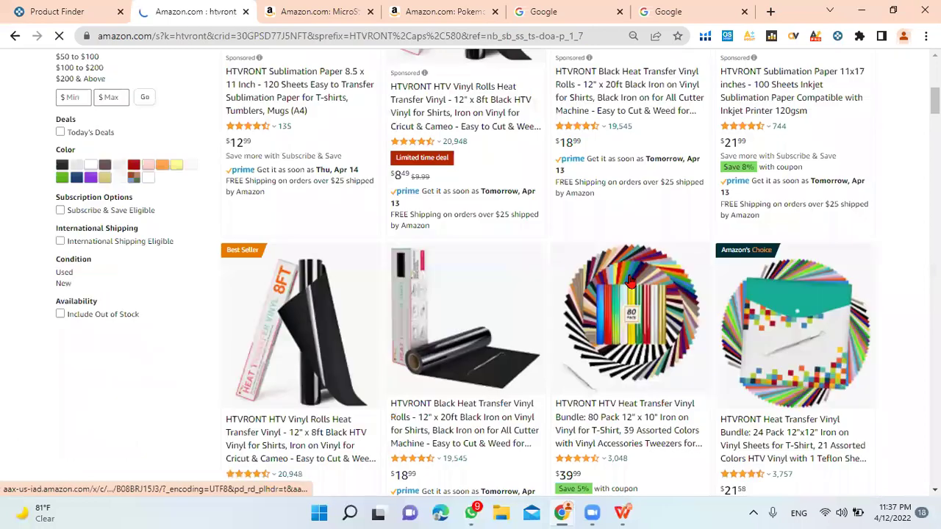
pyautogui.scroll(5, 630, 282)
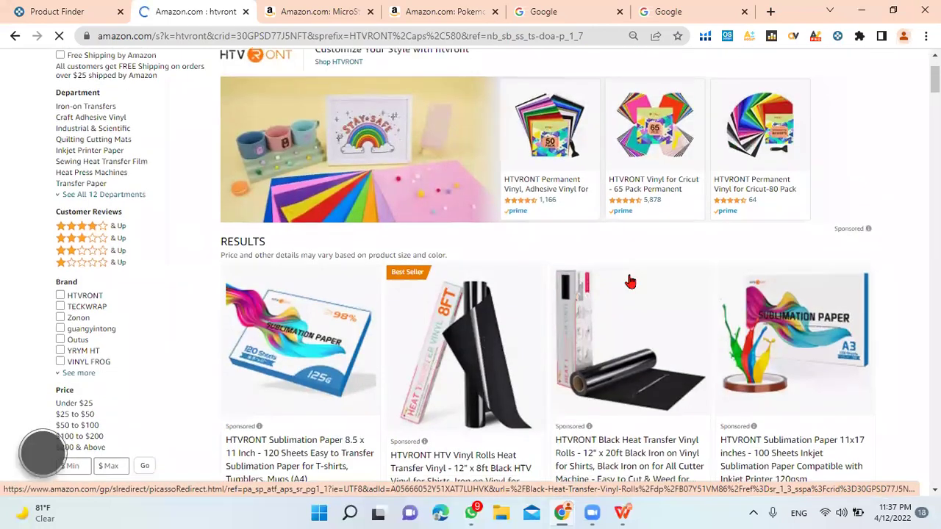
pyautogui.scroll(-1, 630, 281)
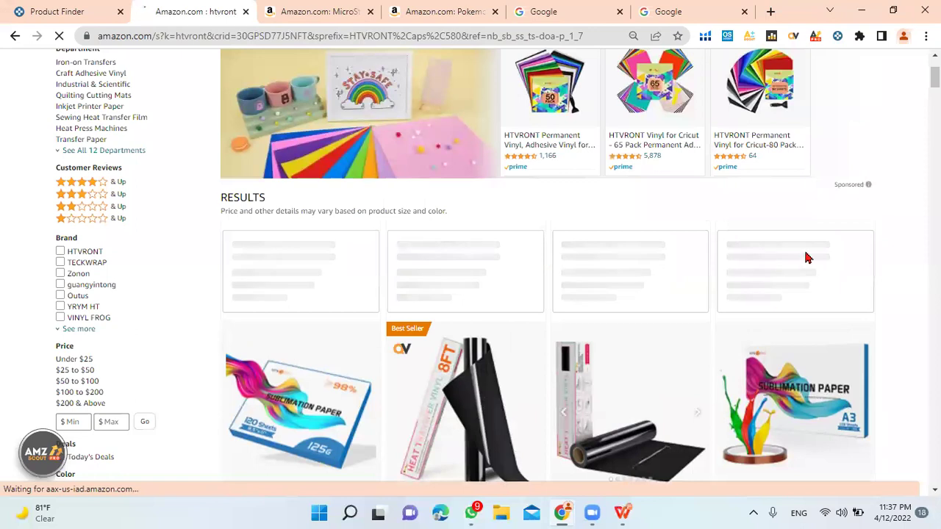
pyautogui.scroll(-3, 905, 299)
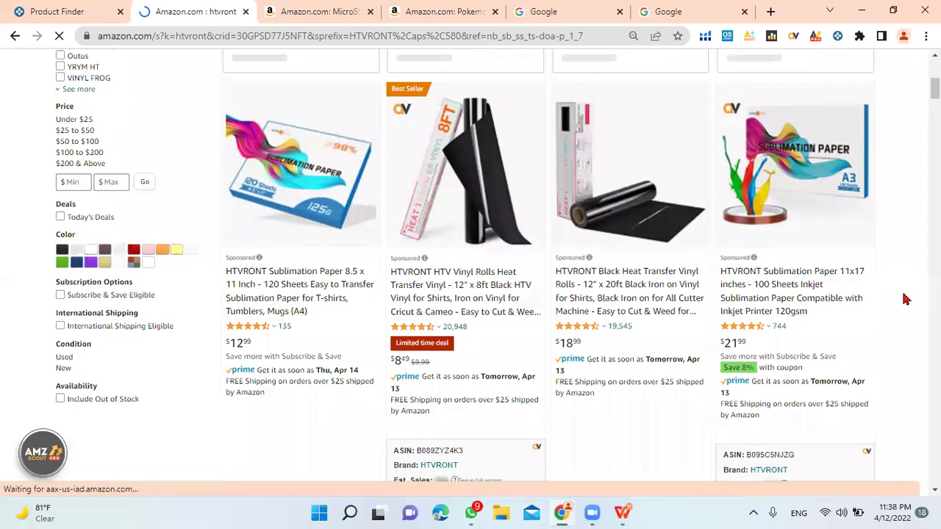
pyautogui.scroll(-4, 906, 299)
pyautogui.scroll(-3, 906, 299)
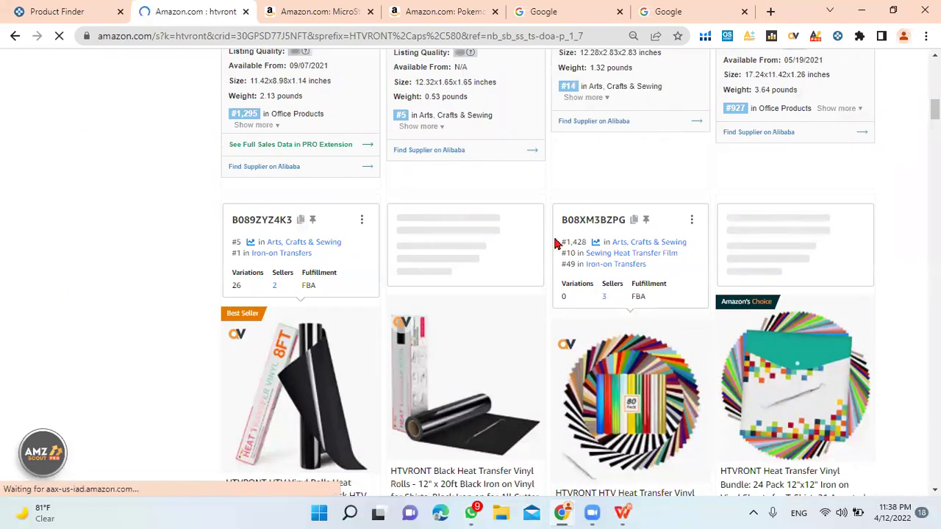
pyautogui.scroll(3, 555, 244)
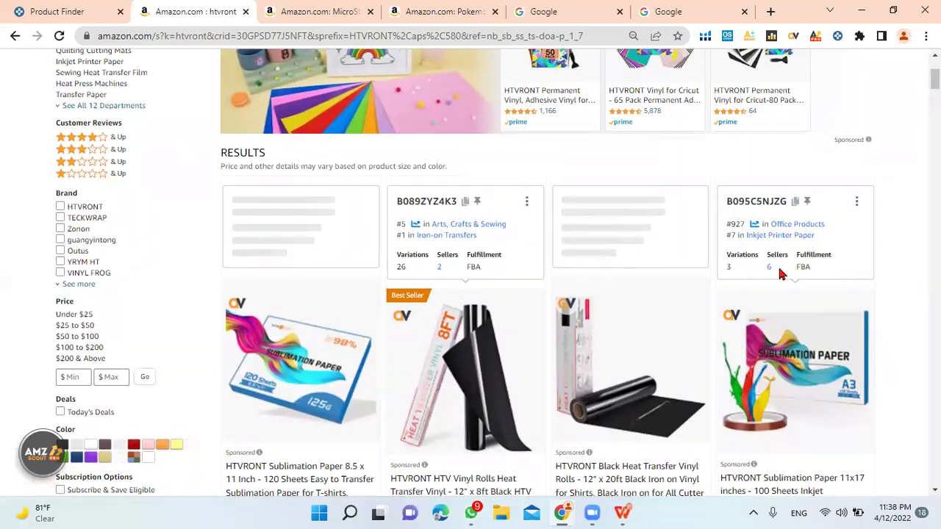
pyautogui.scroll(-5, 778, 273)
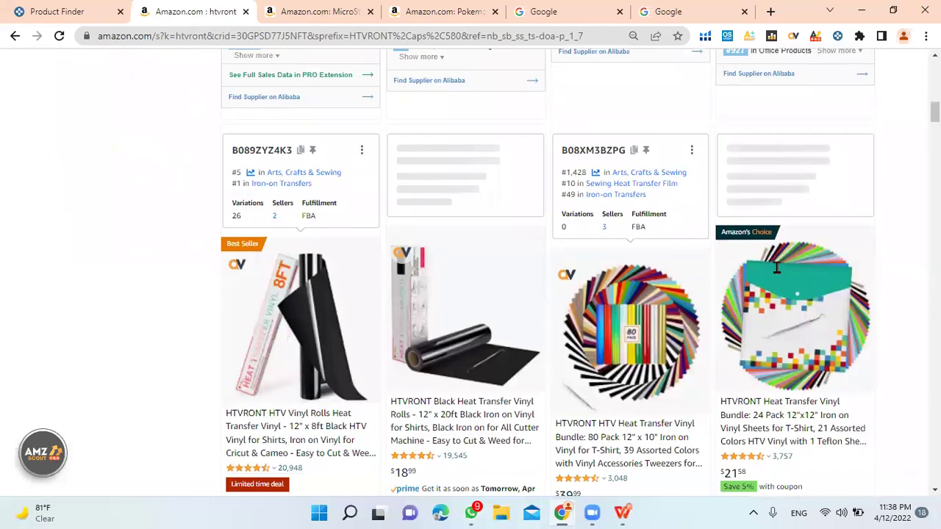
# Step: Examine the sellers, fulfillment types and sales ranks of the HTVRONT listings further down, mainly those under More Results
pyautogui.scroll(-8, 778, 268)
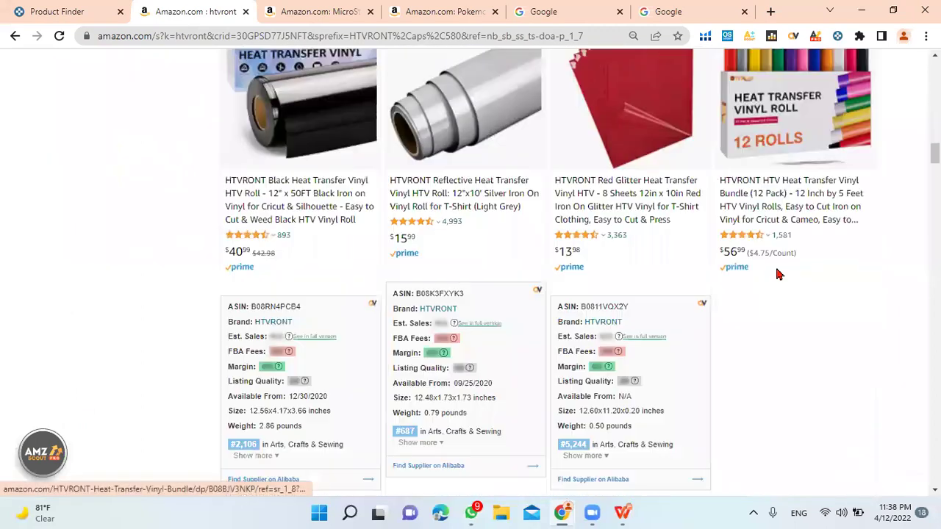
pyautogui.scroll(-10, 778, 274)
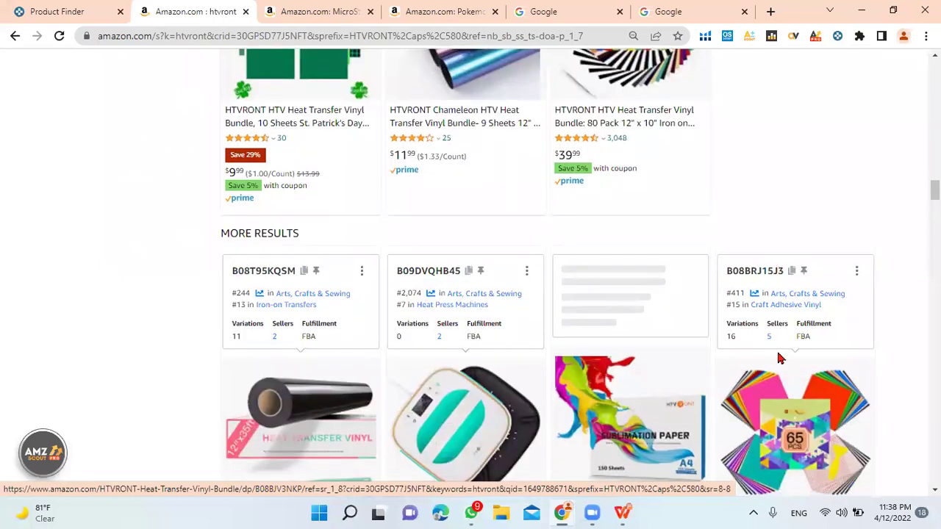
pyautogui.scroll(-4, 779, 358)
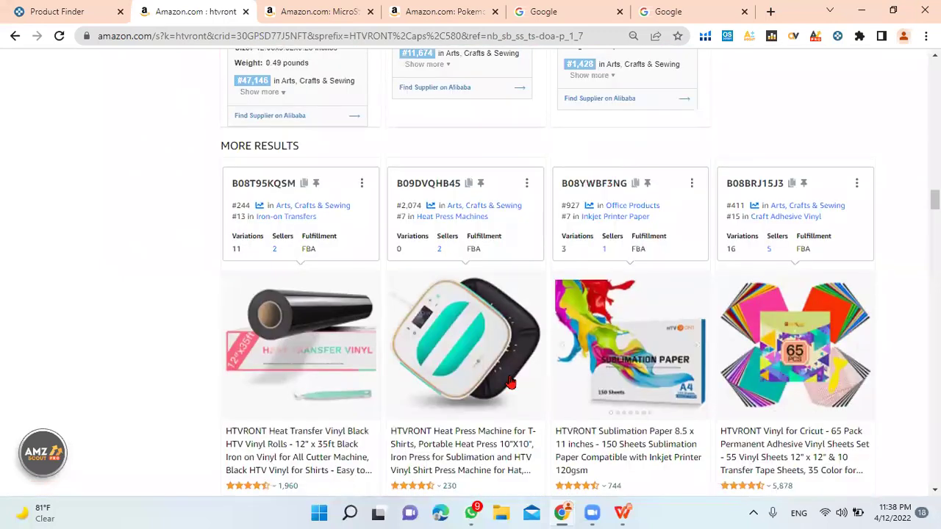
pyautogui.scroll(-5, 511, 383)
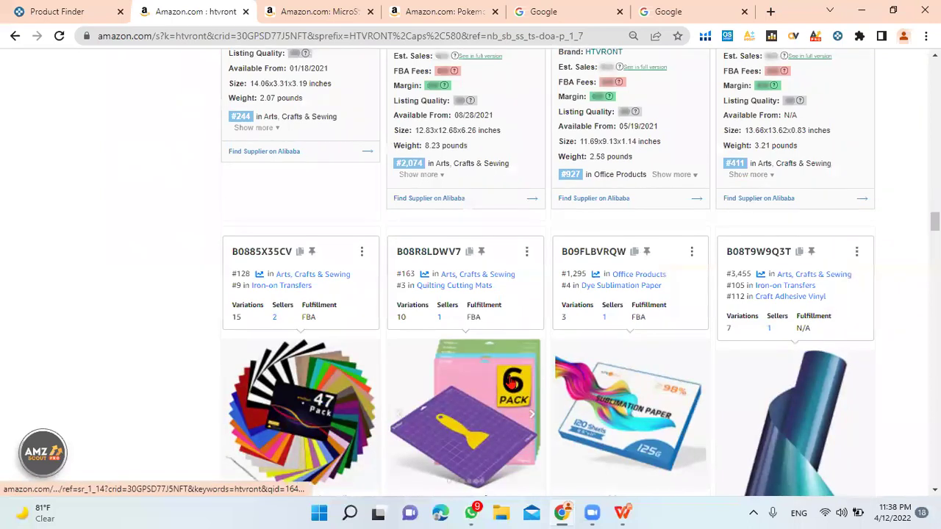
pyautogui.scroll(-5, 511, 382)
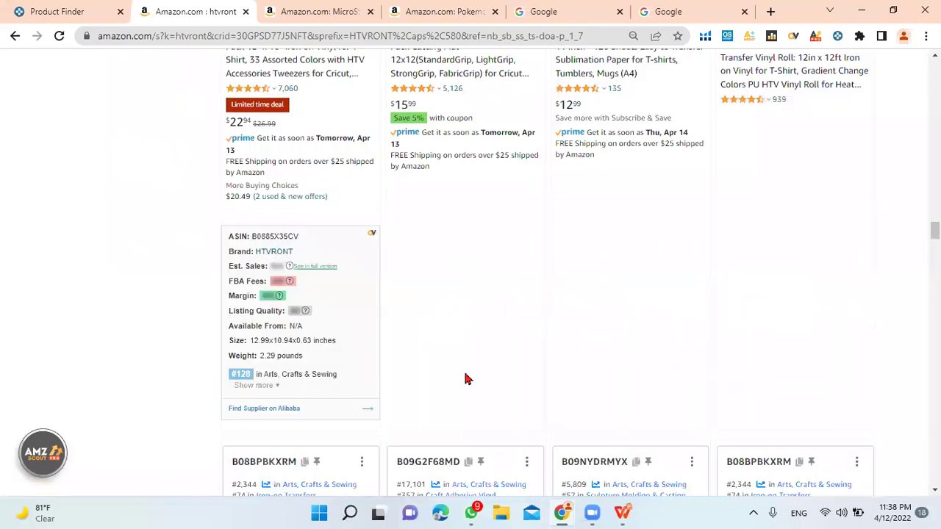
pyautogui.scroll(-10, 465, 378)
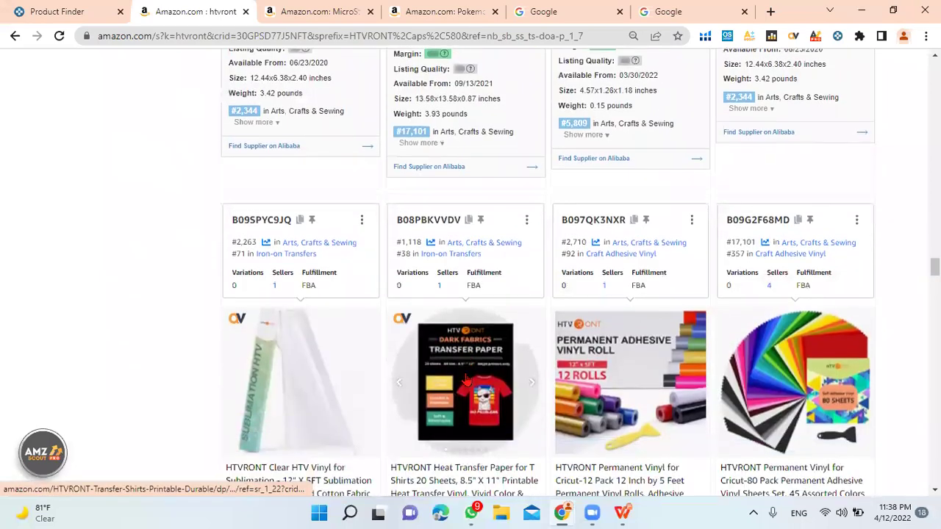
pyautogui.scroll(-10, 465, 379)
pyautogui.scroll(-10, 465, 379)
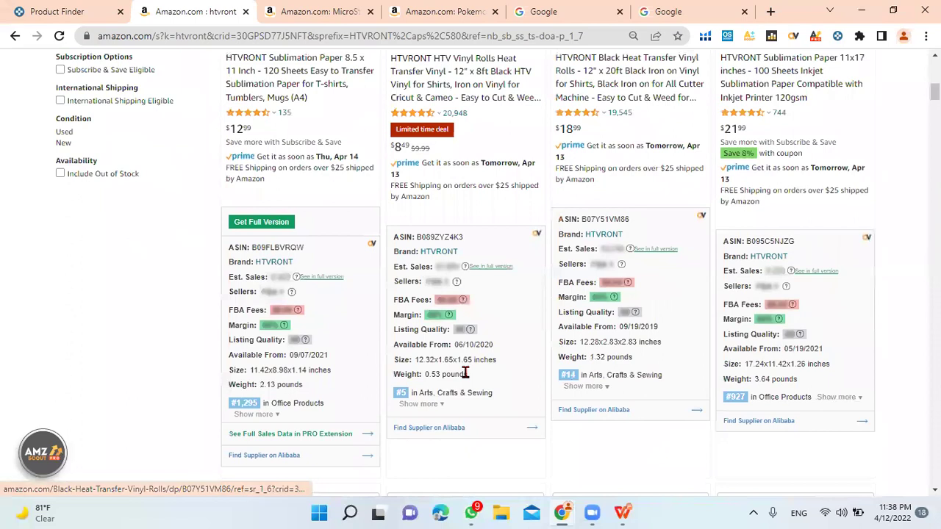
# Step: Review the HTVRONT listings' seller counts and fulfillment types again, from the first Results row down to the first More Results row
pyautogui.scroll(8, 464, 374)
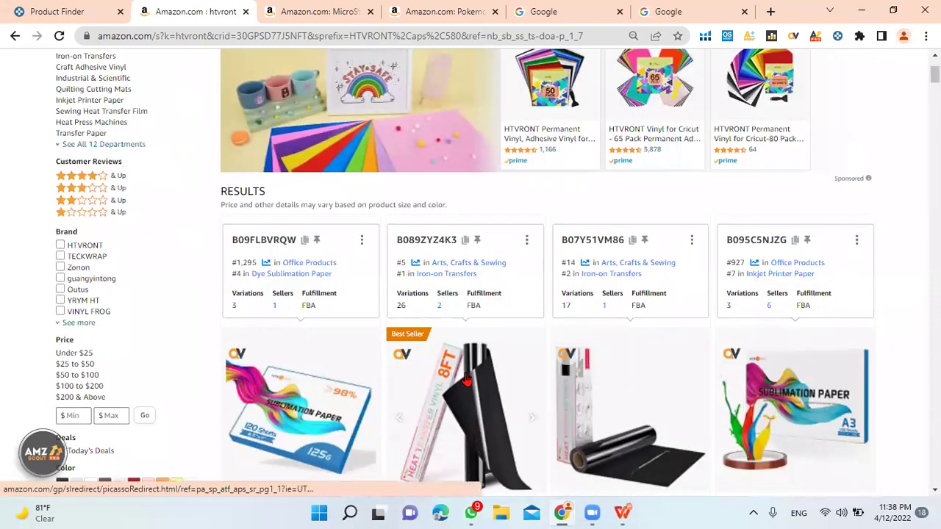
pyautogui.scroll(1, 465, 379)
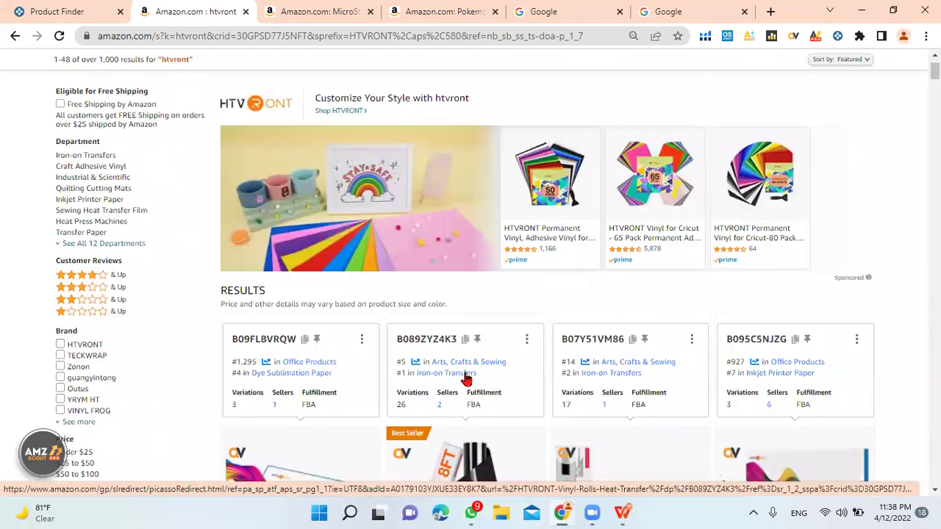
pyautogui.scroll(-3, 704, 344)
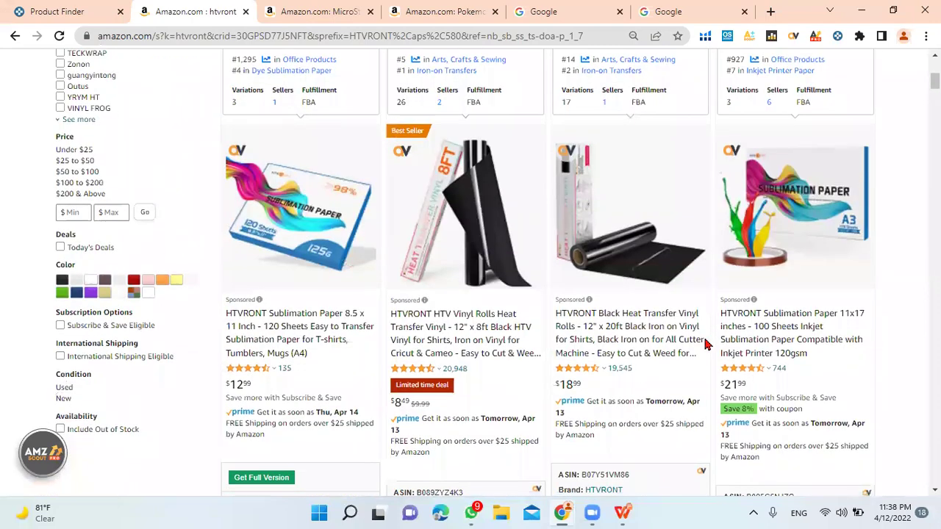
pyautogui.scroll(-5, 704, 344)
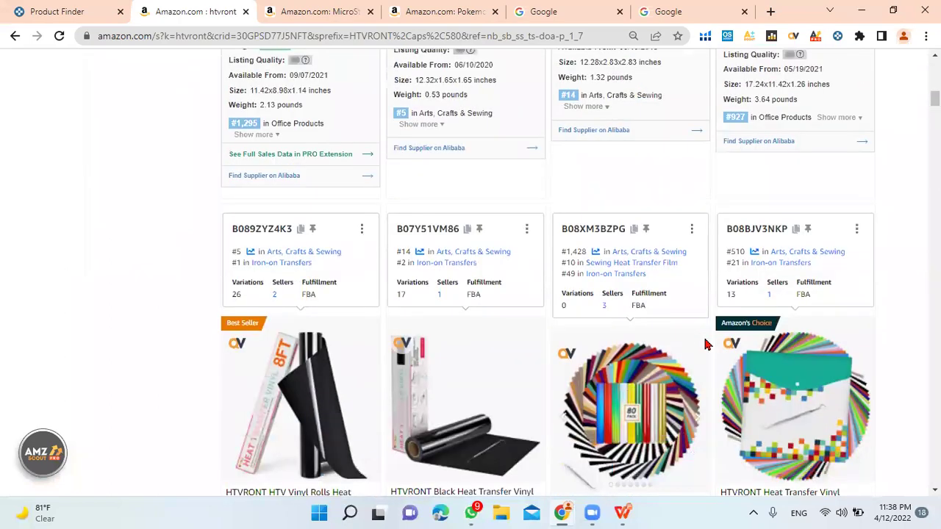
pyautogui.scroll(-10, 705, 344)
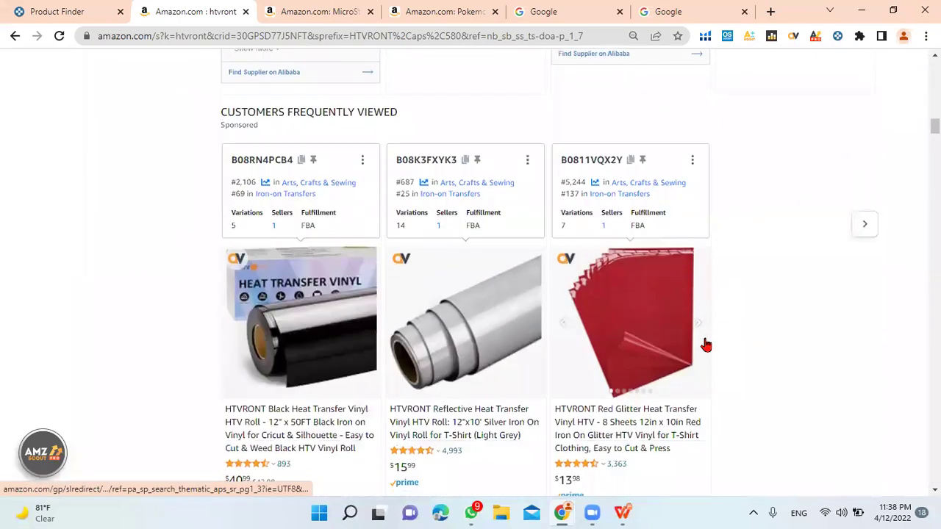
pyautogui.scroll(-8, 704, 344)
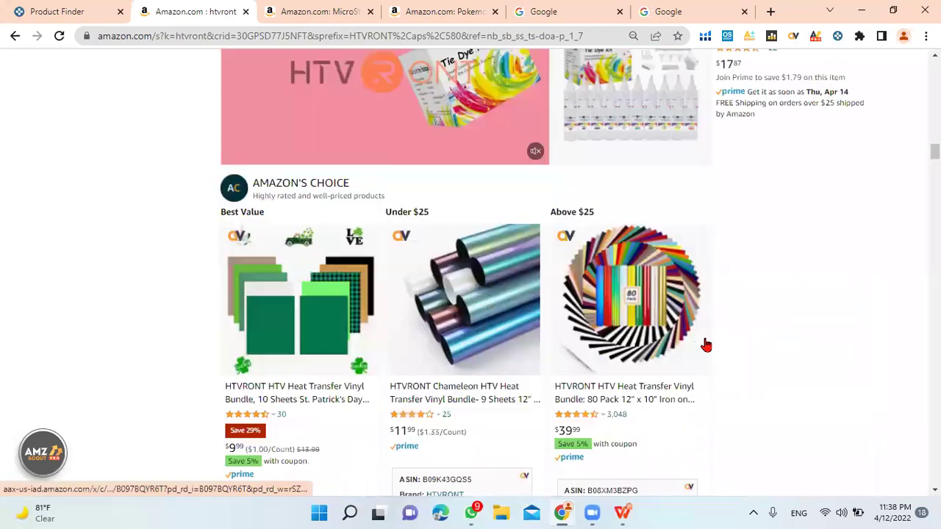
pyautogui.scroll(-1, 705, 344)
pyautogui.scroll(-3, 704, 344)
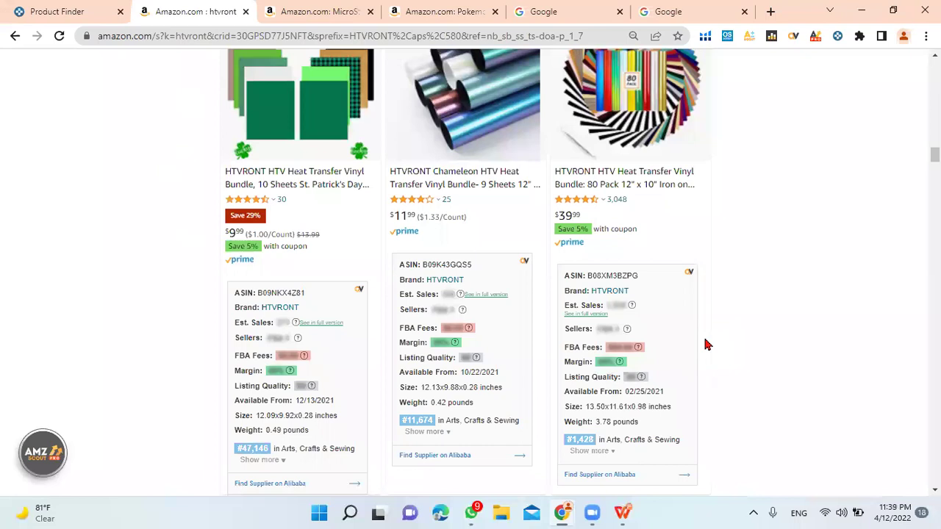
pyautogui.scroll(-2, 706, 345)
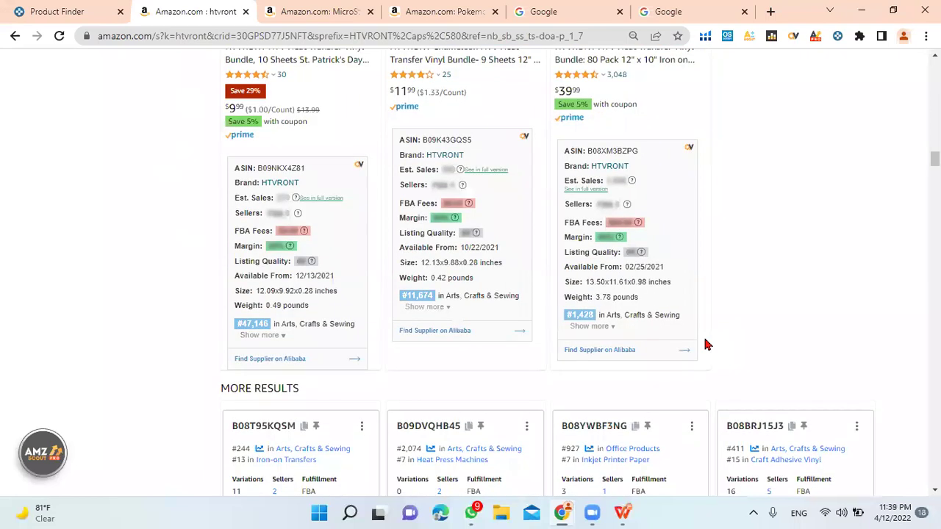
pyautogui.scroll(-3, 706, 345)
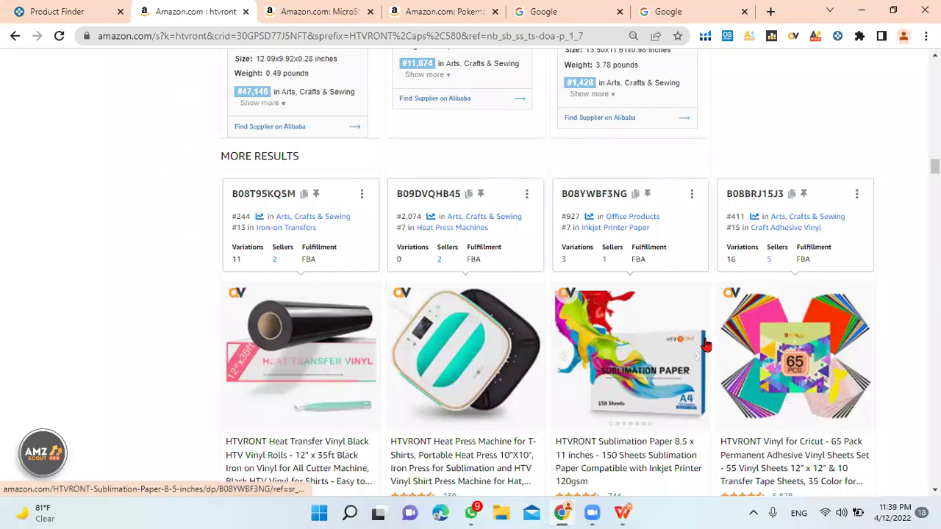
pyautogui.scroll(-1, 706, 345)
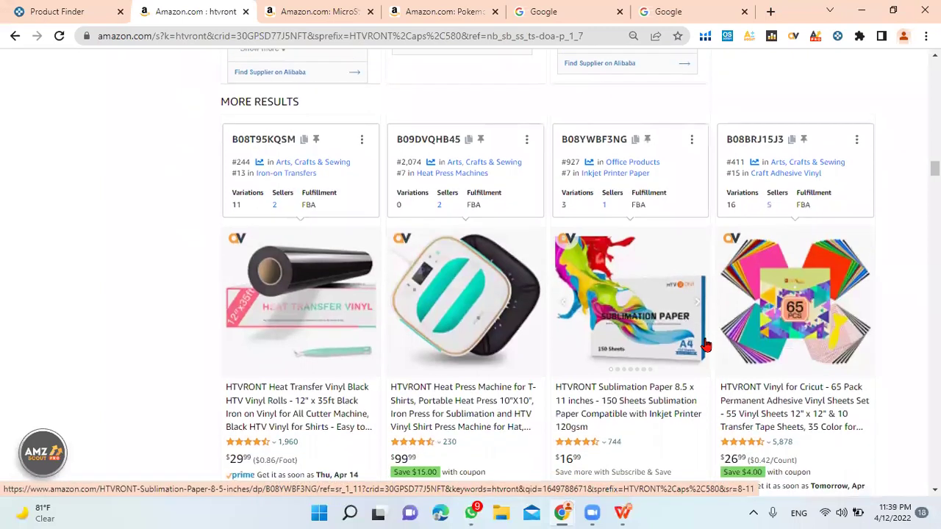
# Step: Compare the HTVRONT product rows in Keepa's Product Finder with the HTVRONT listings in the Amazon search results
pyautogui.click(74, 9)
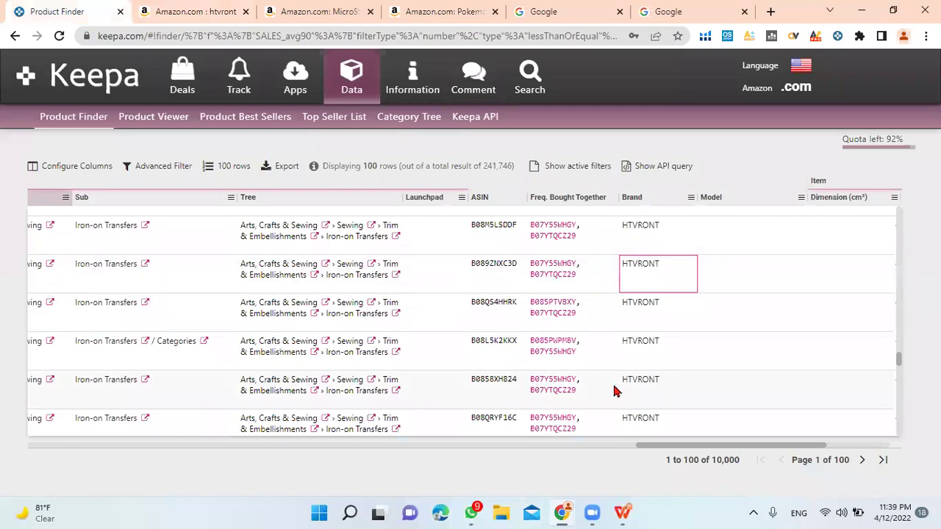
pyautogui.scroll(-2, 616, 392)
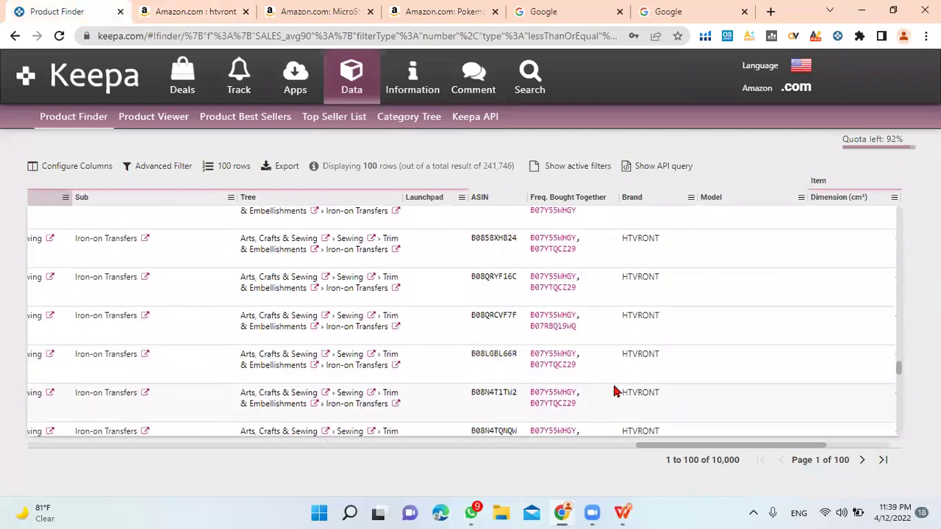
pyautogui.click(164, 11)
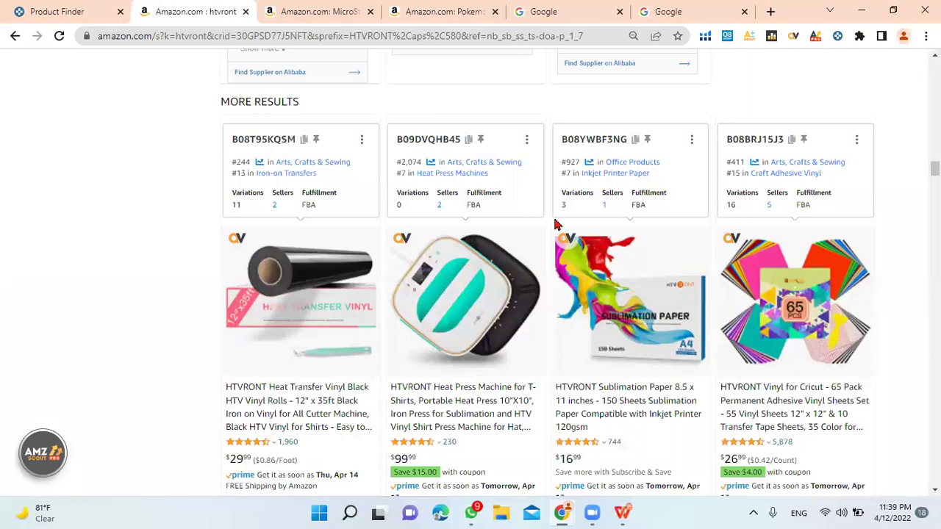
pyautogui.scroll(-2, 557, 224)
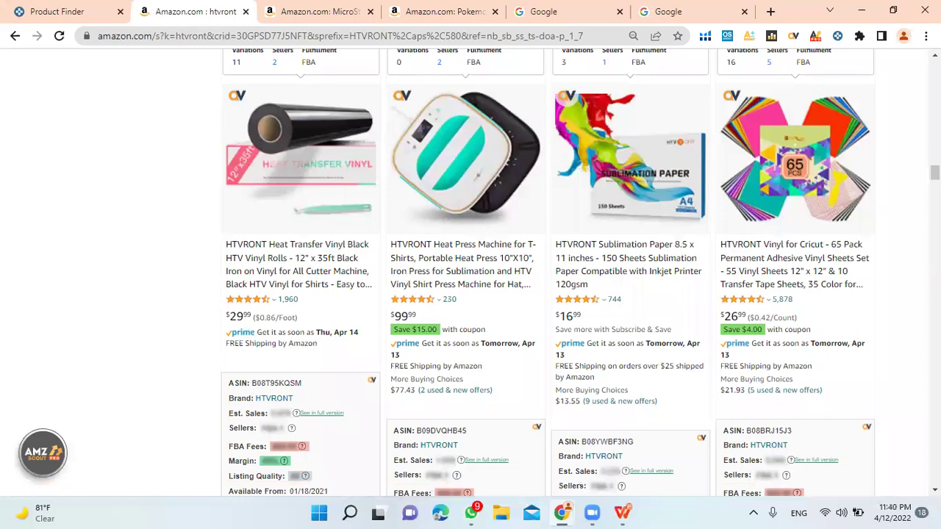
pyautogui.click(94, 7)
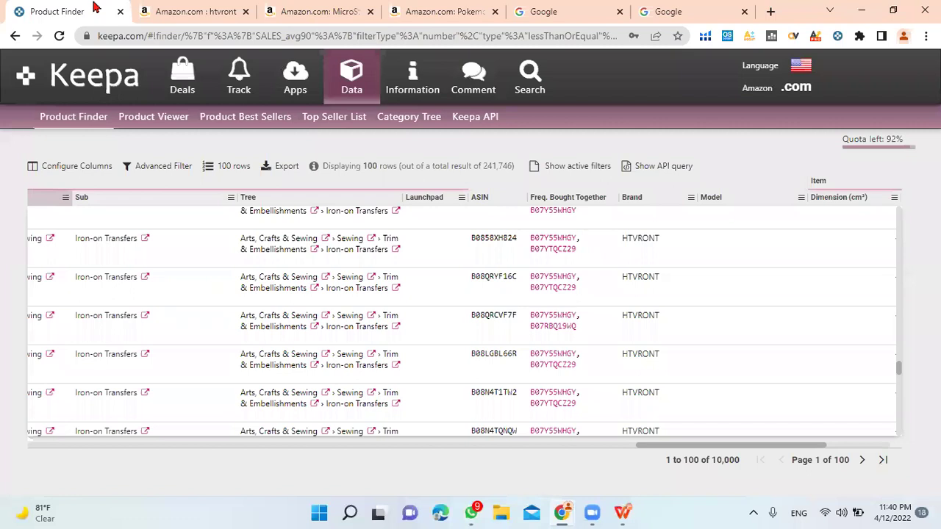
pyautogui.click(167, 11)
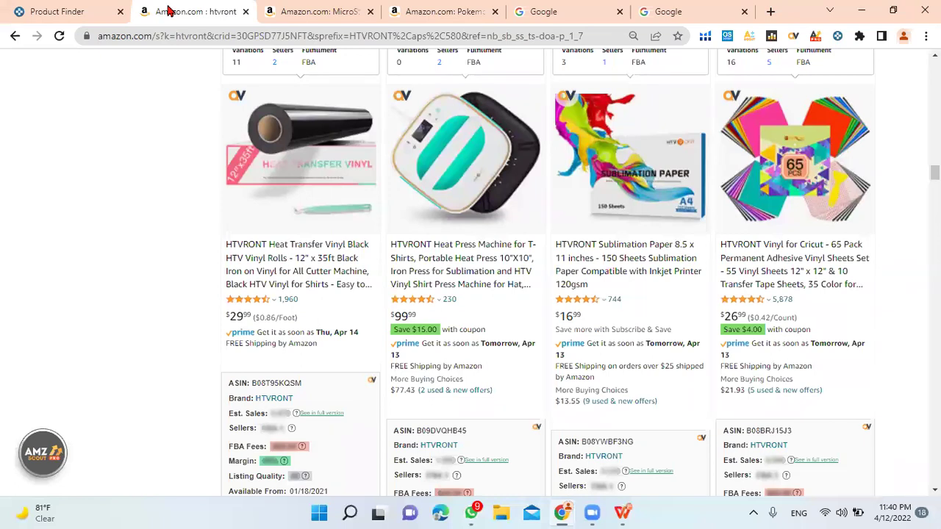
pyautogui.scroll(3, 37, 152)
pyautogui.scroll(9, 37, 152)
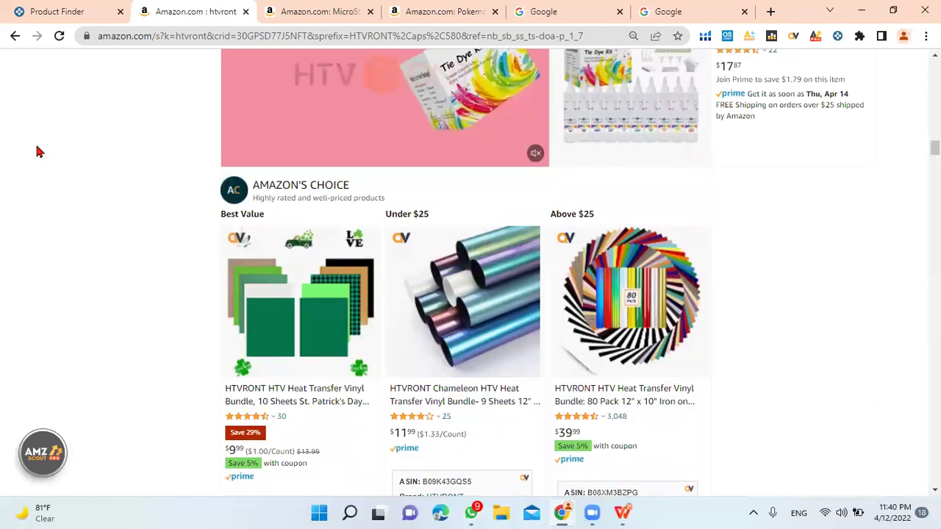
pyautogui.click(60, 7)
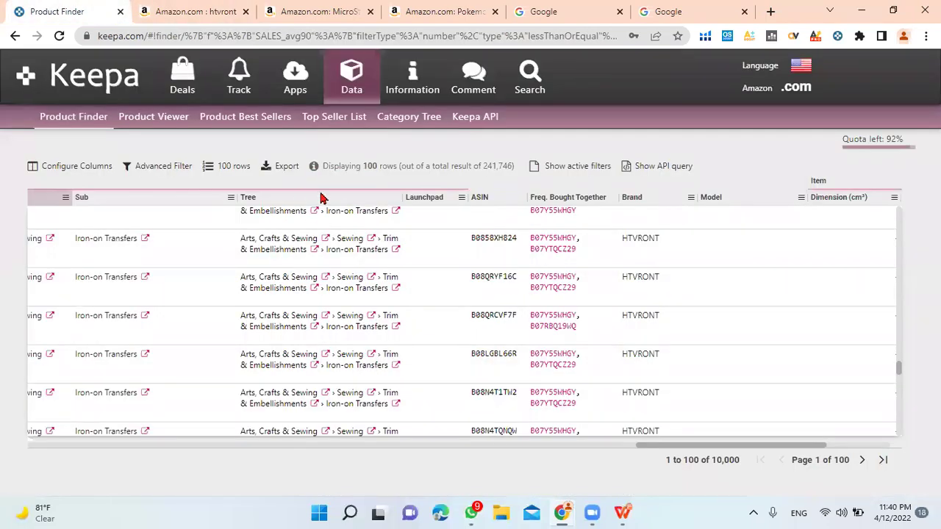
pyautogui.click(204, 7)
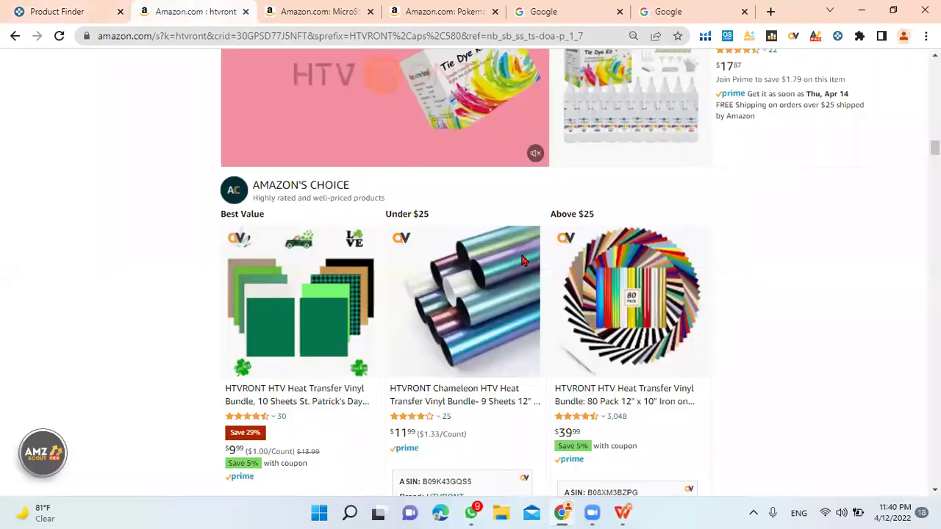
# Step: Examine the sales ranks, seller counts and fulfillment types of the first row of HTVRONT listings under Results
pyautogui.scroll(-10, 524, 229)
pyautogui.scroll(10, 525, 229)
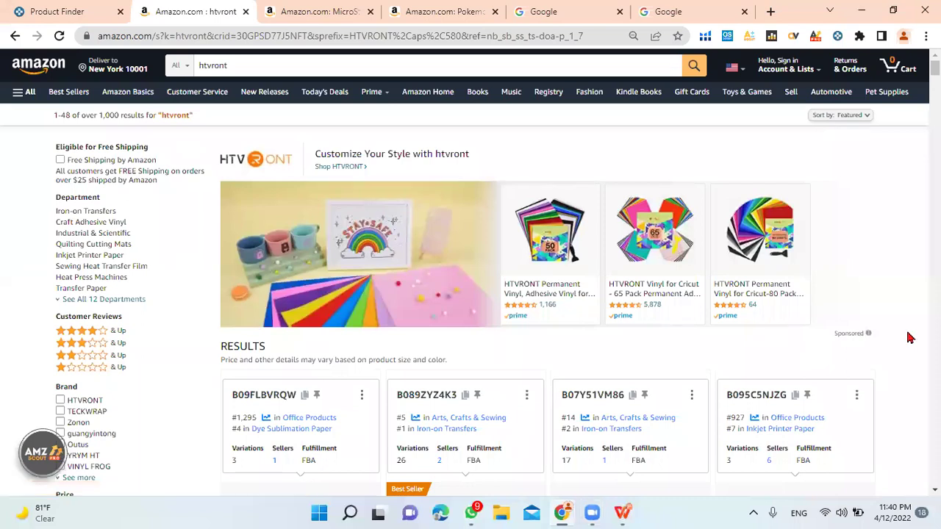
pyautogui.scroll(-3, 909, 338)
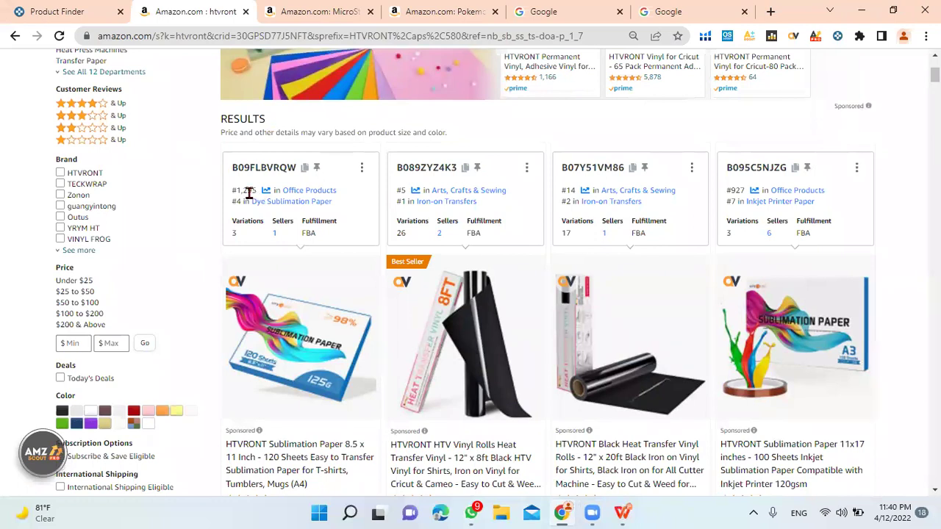
pyautogui.scroll(5, 247, 194)
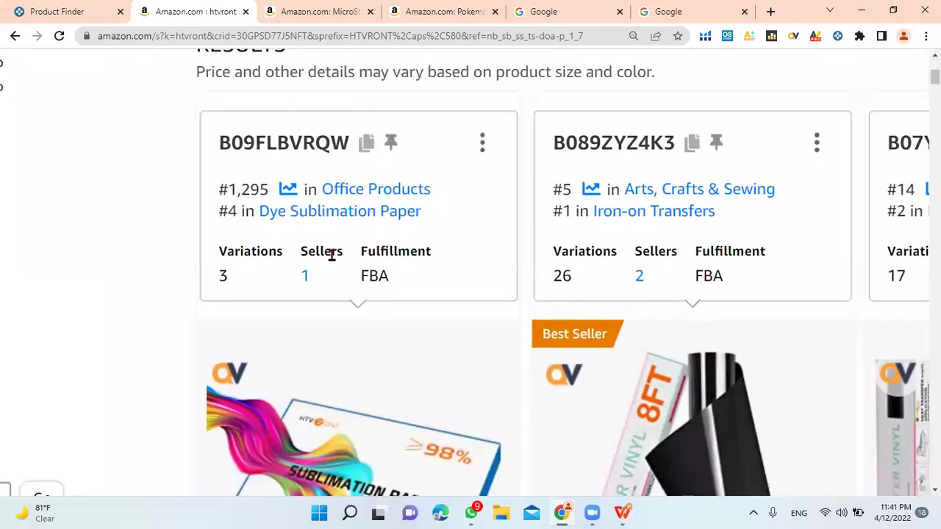
pyautogui.scroll(-5, 330, 252)
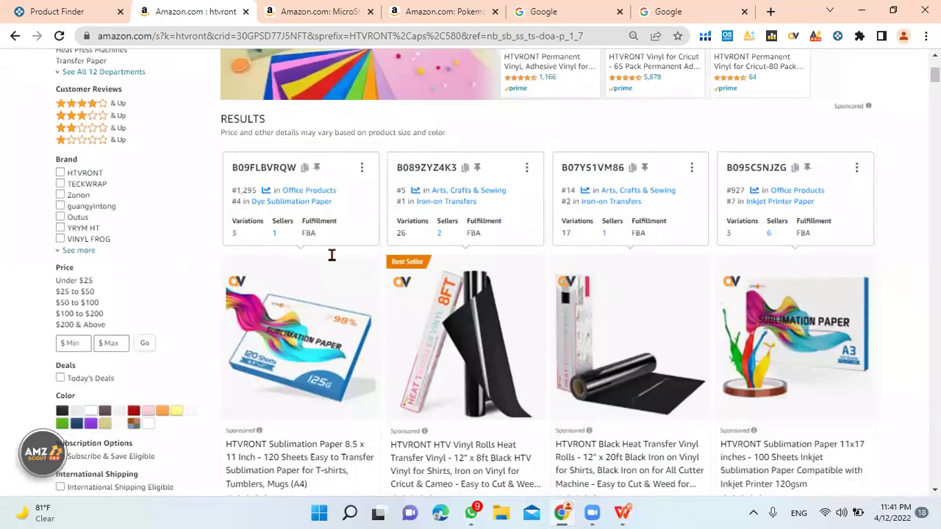
# Step: Review the HTVRONT listings' prices, brand details and seller counts from the first Results row down to the first More Results row
pyautogui.scroll(-3, 332, 257)
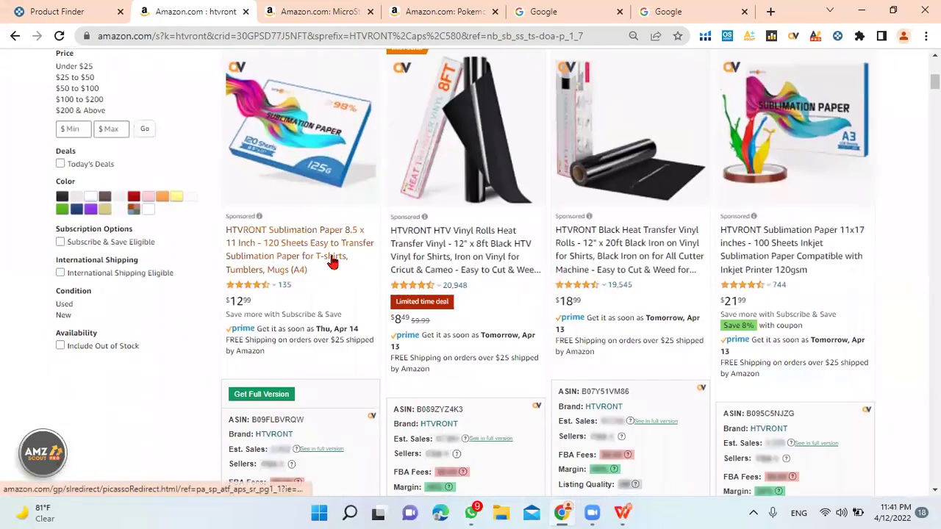
pyautogui.scroll(-3, 331, 261)
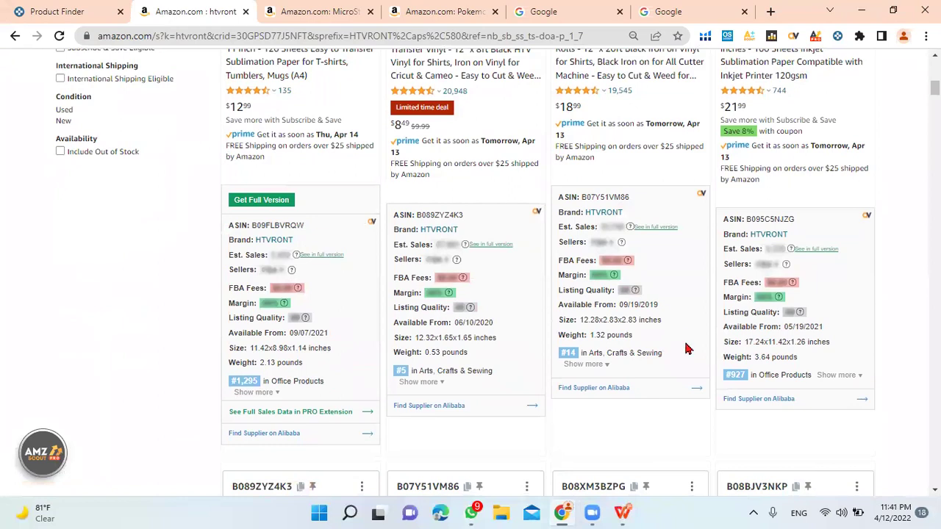
pyautogui.scroll(-2, 685, 349)
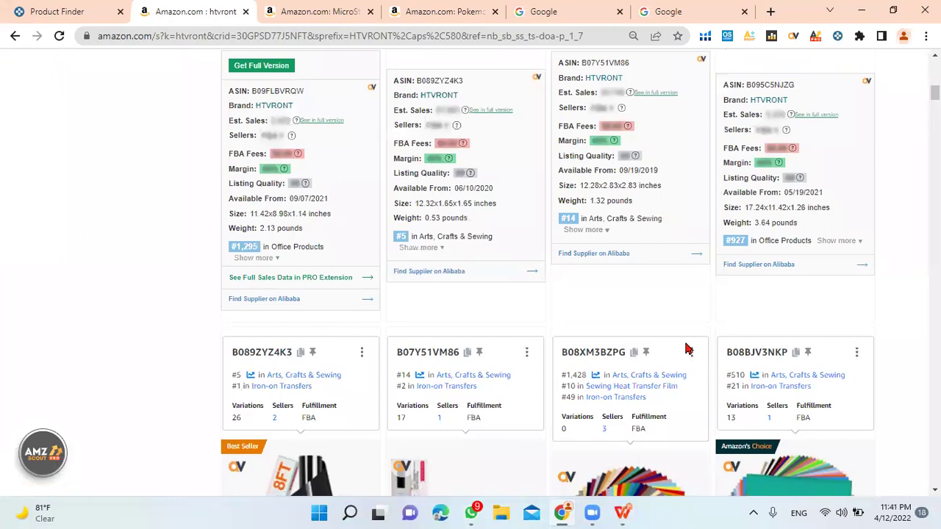
pyautogui.scroll(-5, 685, 349)
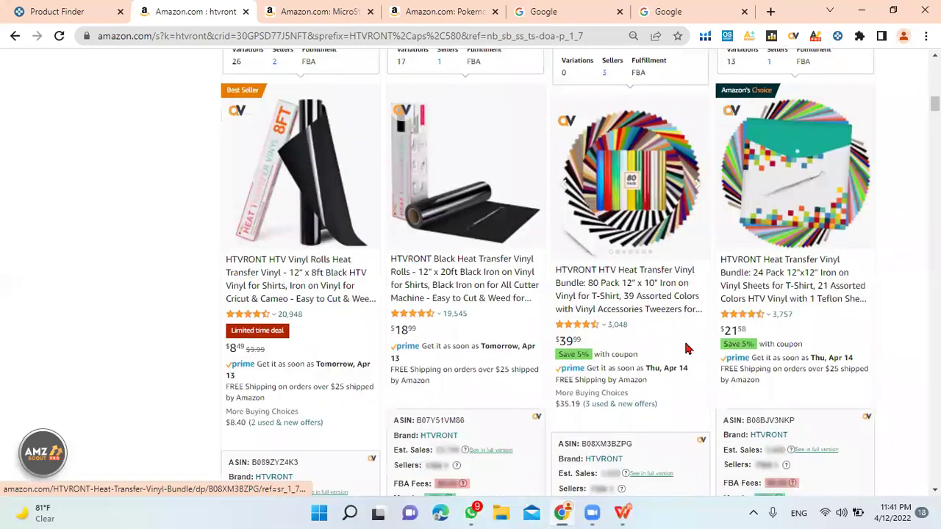
pyautogui.scroll(-5, 685, 349)
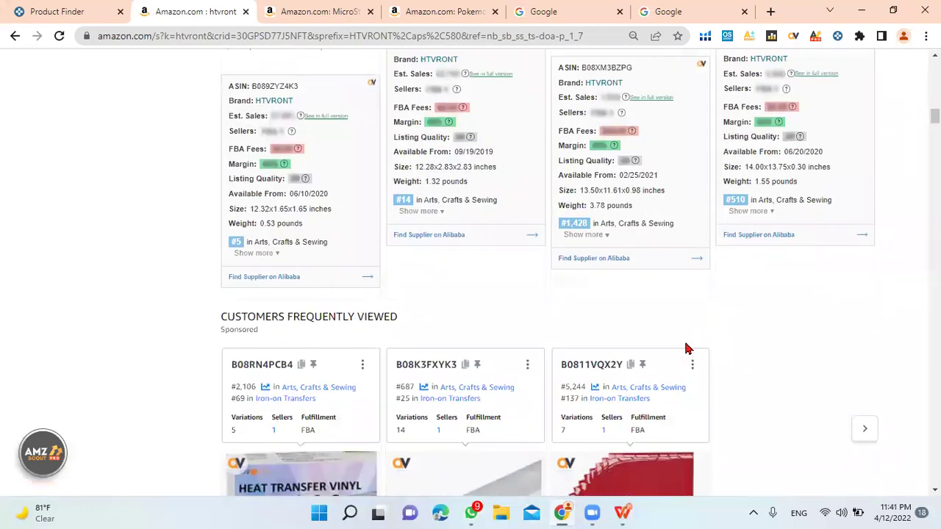
pyautogui.scroll(-6, 685, 349)
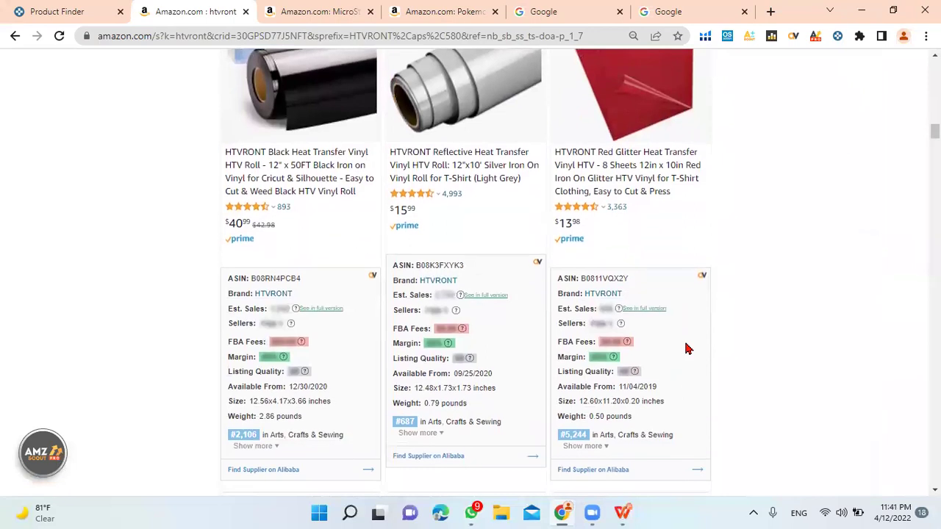
pyautogui.scroll(-1, 685, 349)
pyautogui.scroll(-6, 685, 349)
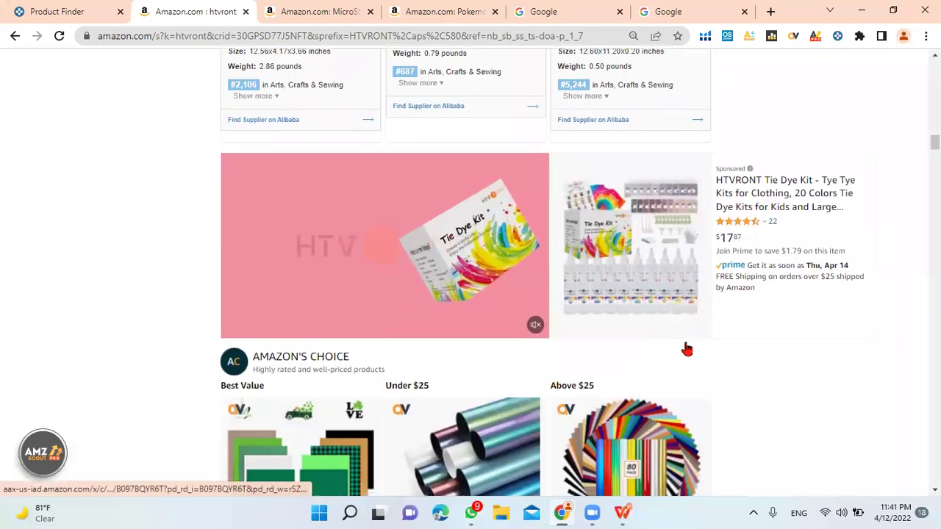
pyautogui.scroll(-7, 685, 349)
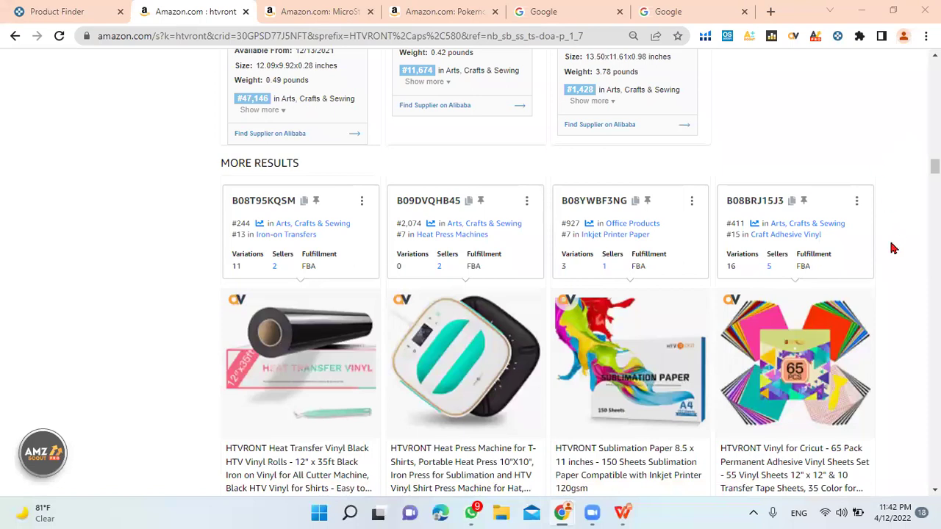
pyautogui.scroll(-2, 894, 249)
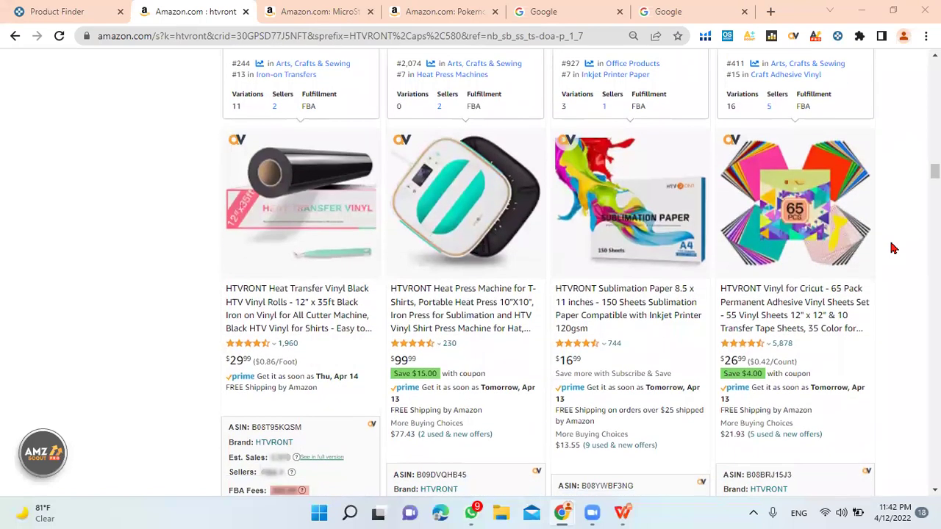
pyautogui.scroll(-2, 894, 248)
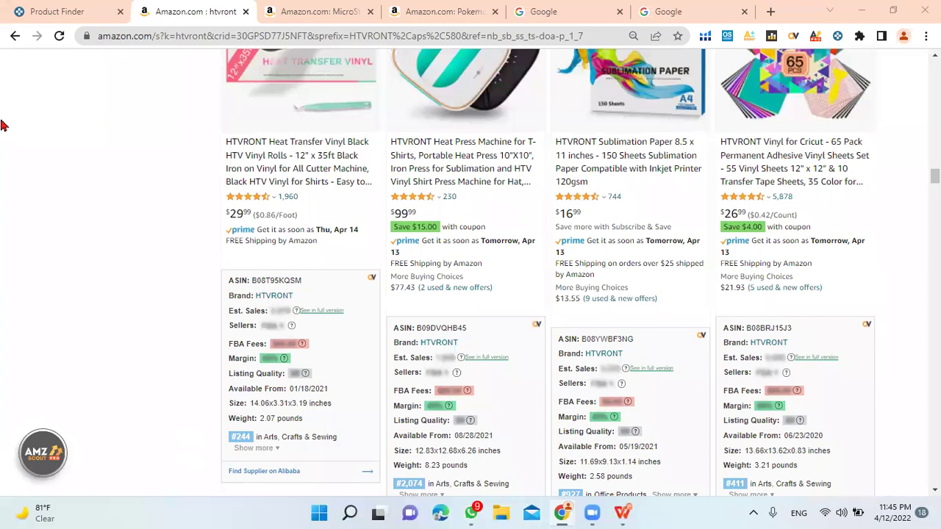
pyautogui.click(57, 9)
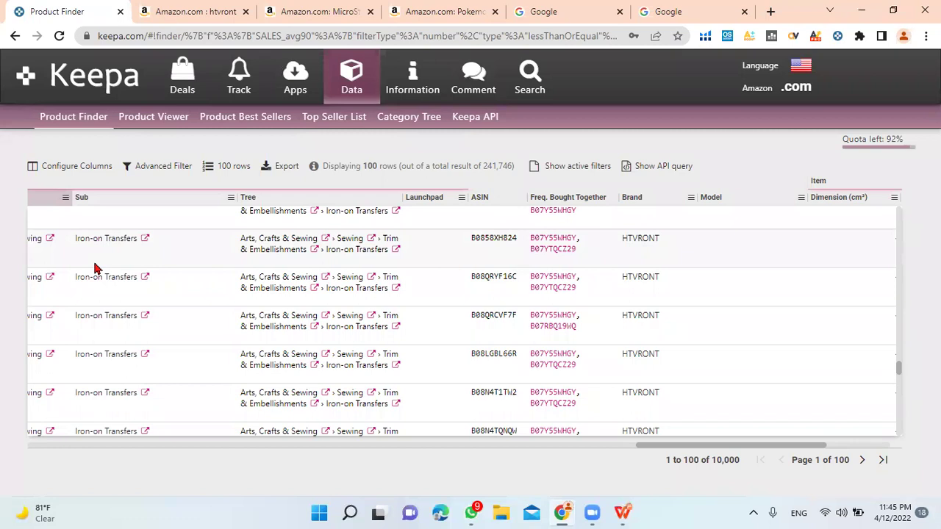
pyautogui.click(206, 8)
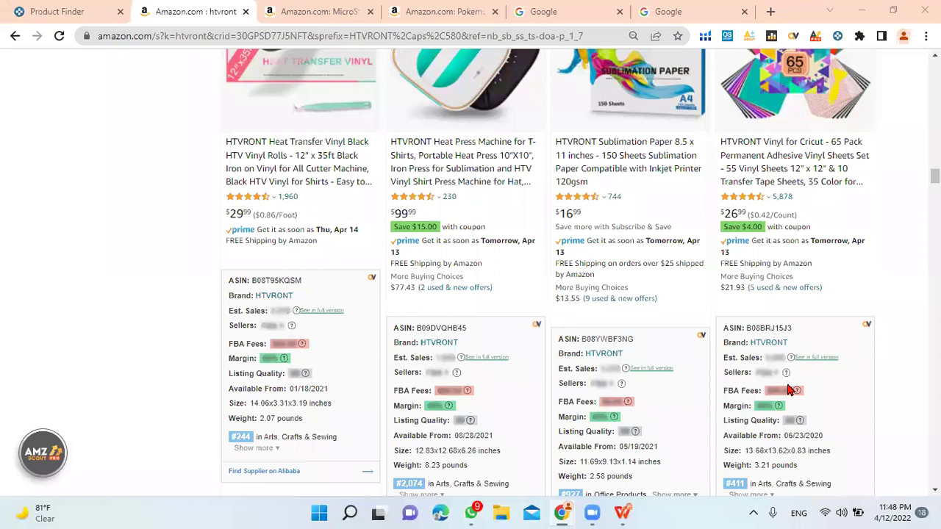
# Step: Switch to the Amazon wholesale course.pptx presentation in WPS Office and go to slide 13
pyautogui.click(623, 513)
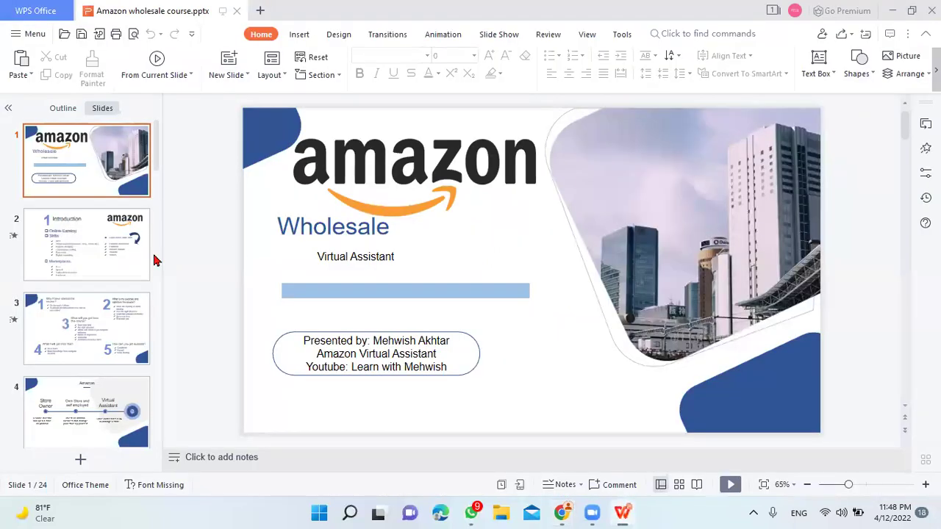
pyautogui.scroll(-10, 112, 273)
pyautogui.click(122, 192)
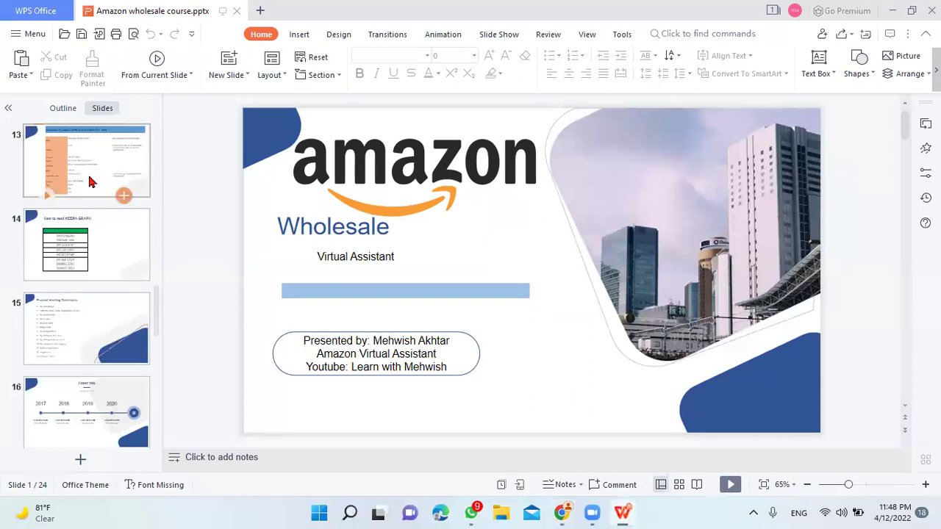